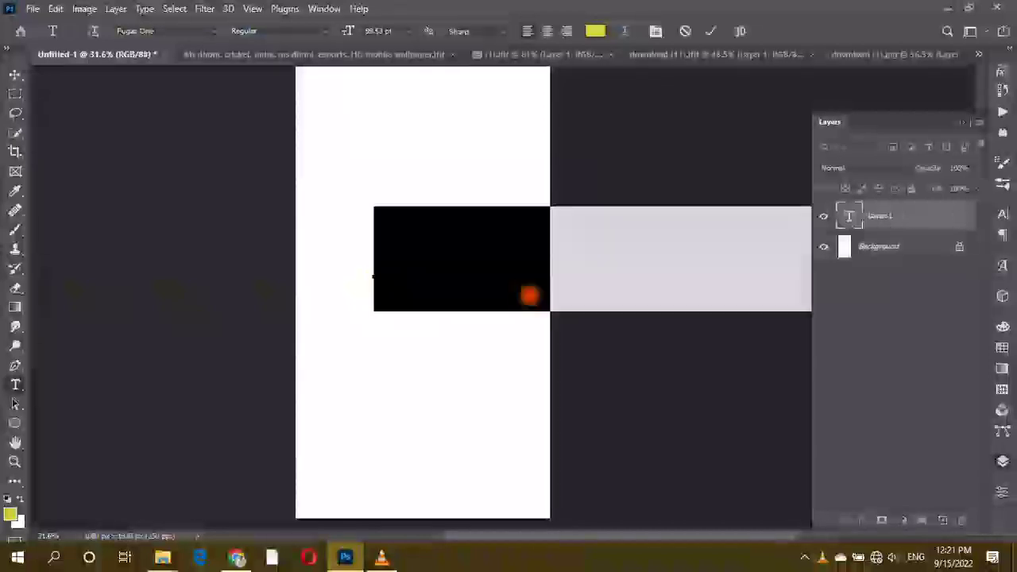
# - Type a 7 text layer and scale it up to about 380%
pyautogui.write('7')
pyautogui.hotkey('ctrl', 'Return')
pyautogui.hotkey('ctrl', 't')
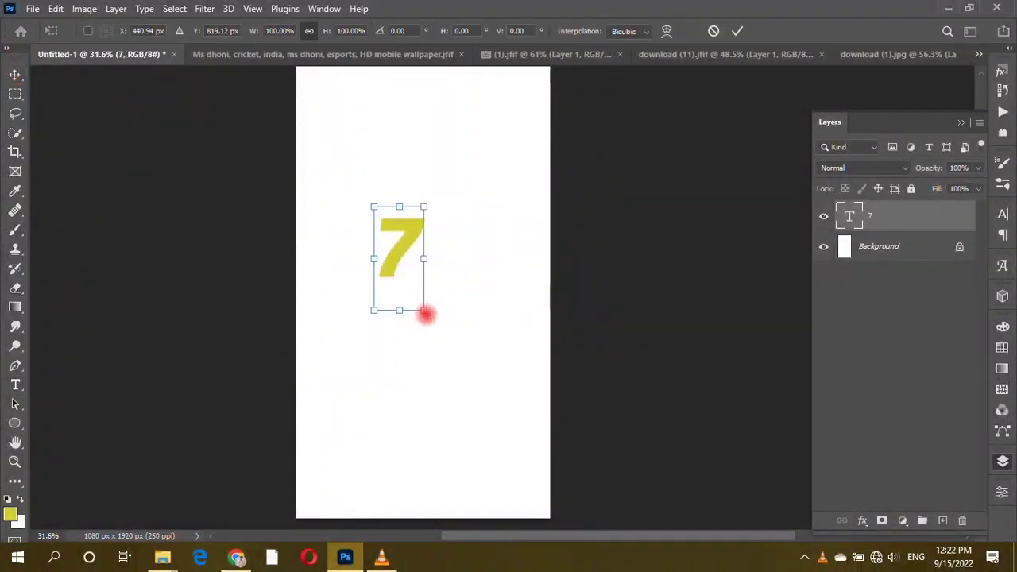
pyautogui.moveTo(424, 312); pyautogui.dragTo(501, 228)
pyautogui.hotkey('ctrl', 'z')
pyautogui.scroll(-2, 457, 155)
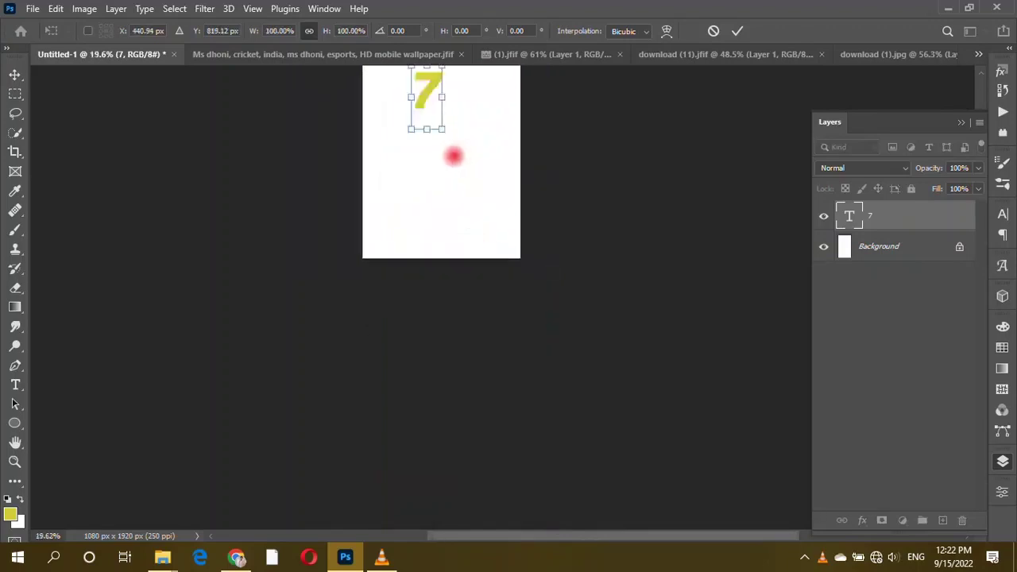
pyautogui.moveTo(441, 130); pyautogui.dragTo(579, 288)
# - Reposition the 7 and enlarge it to about 466% so it fills the canvas
pyautogui.scroll(2, 509, 301)
pyautogui.moveTo(510, 301); pyautogui.dragTo(448, 254)
pyautogui.moveTo(501, 408); pyautogui.dragTo(527, 461)
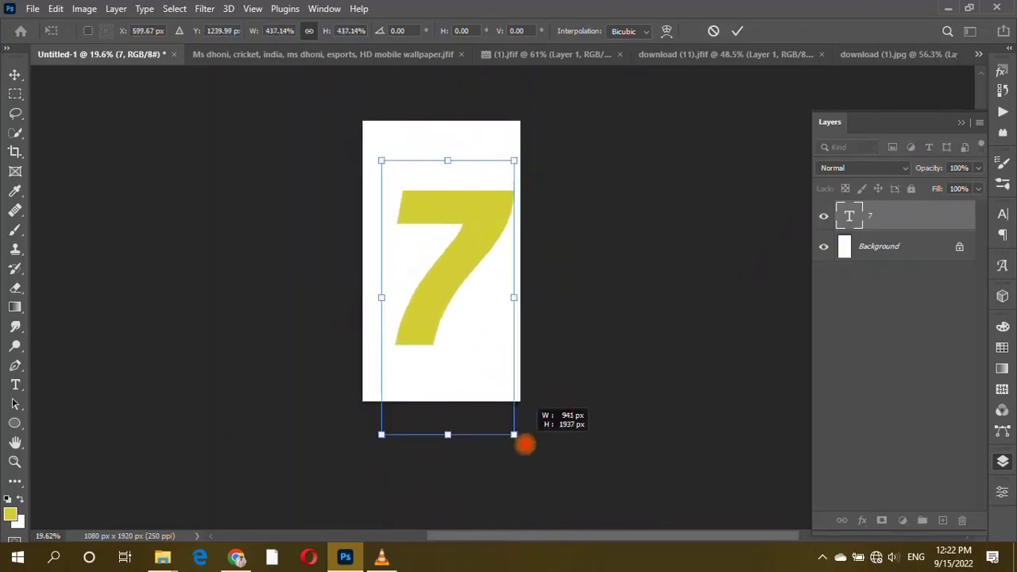
pyautogui.moveTo(452, 336); pyautogui.dragTo(422, 333)
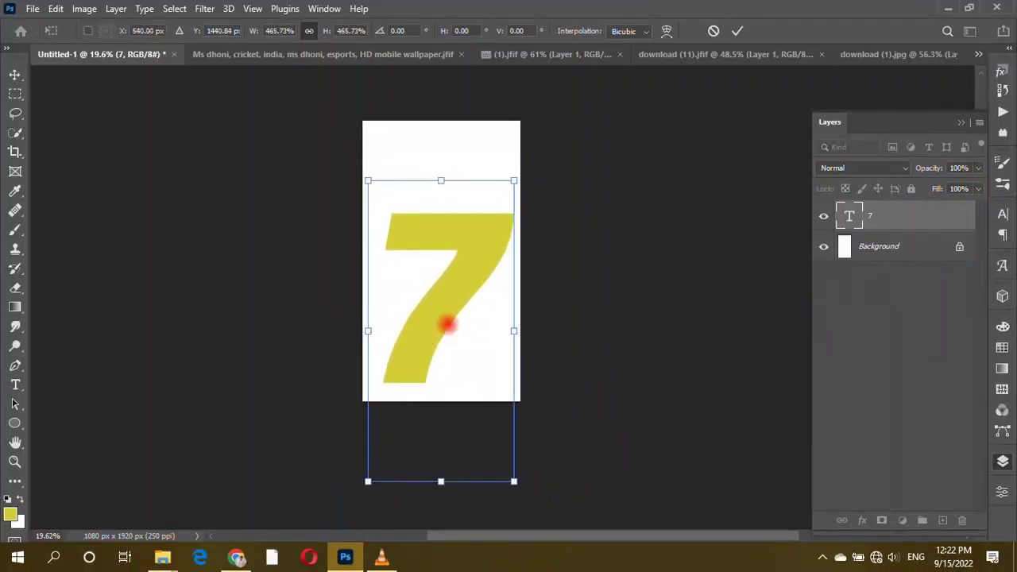
pyautogui.press('Return')
pyautogui.click(589, 238)
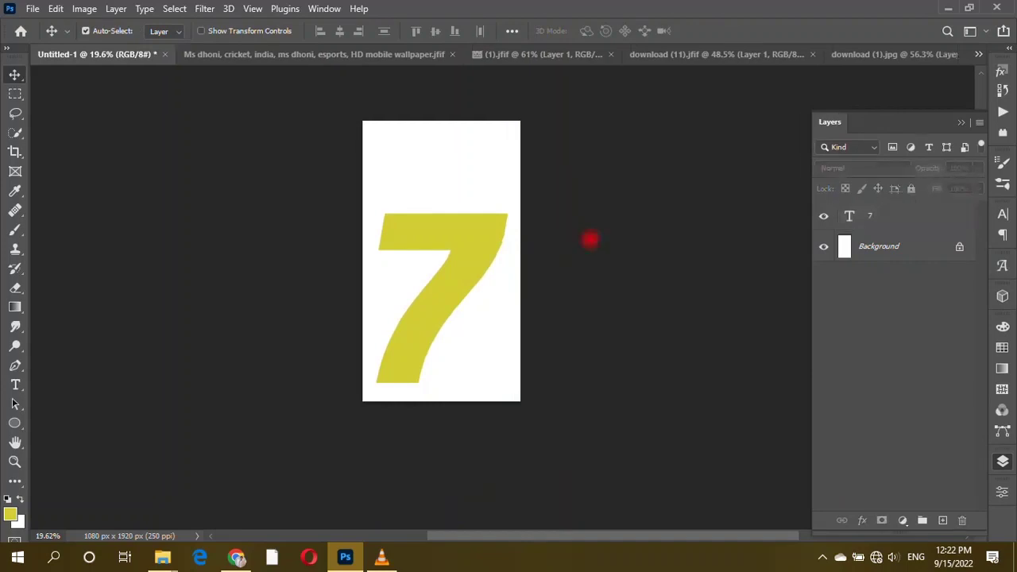
# - Duplicate the 7 layer and rasterize the 7 copy
pyautogui.click(471, 252)
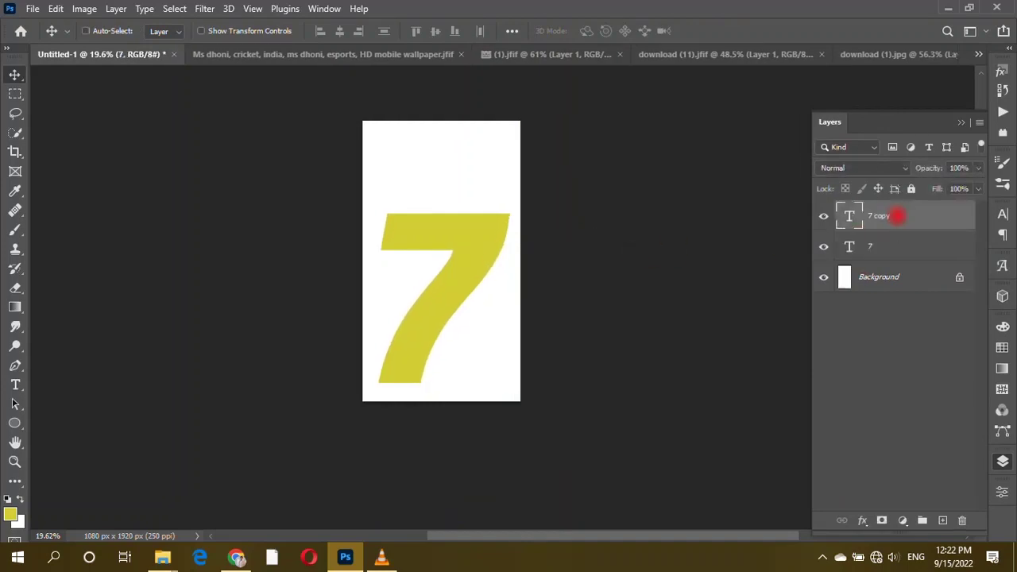
pyautogui.hotkey('ctrl', 'j')
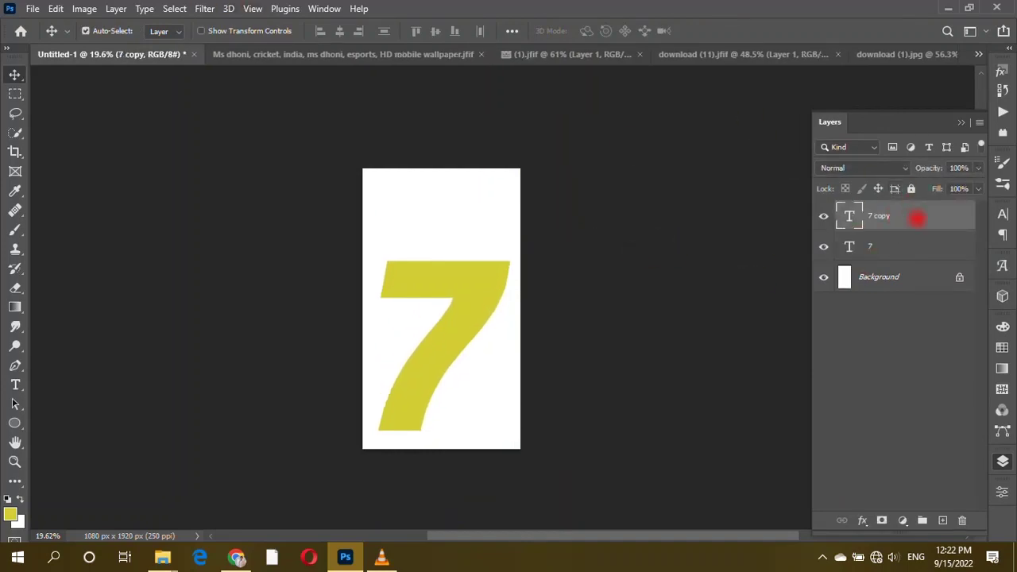
pyautogui.rightClick(917, 218)
pyautogui.click(763, 243)
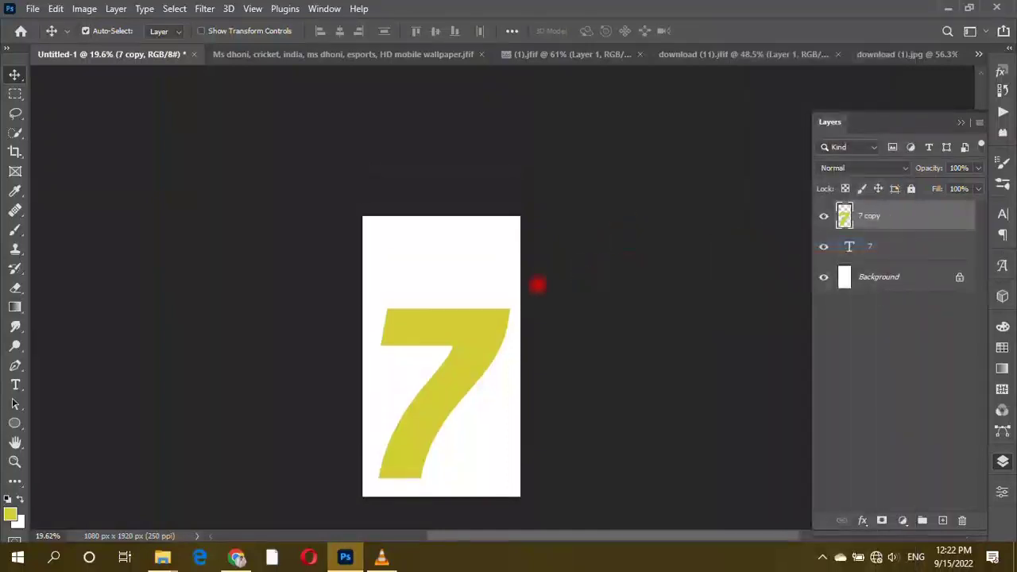
# - Bring the helmeted player cutout into the poster as Layer 1
pyautogui.scroll(1, 447, 265)
pyautogui.click(471, 54)
pyautogui.moveTo(506, 232)
pyautogui.mouseDown()
pyautogui.moveTo(447, 237)
pyautogui.moveTo(475, 284)
pyautogui.mouseUp()
pyautogui.scroll(2, 475, 284)
# - Nudge the helmeted player up, scale him to about 90% and shift him right
pyautogui.scroll(-1, 475, 285)
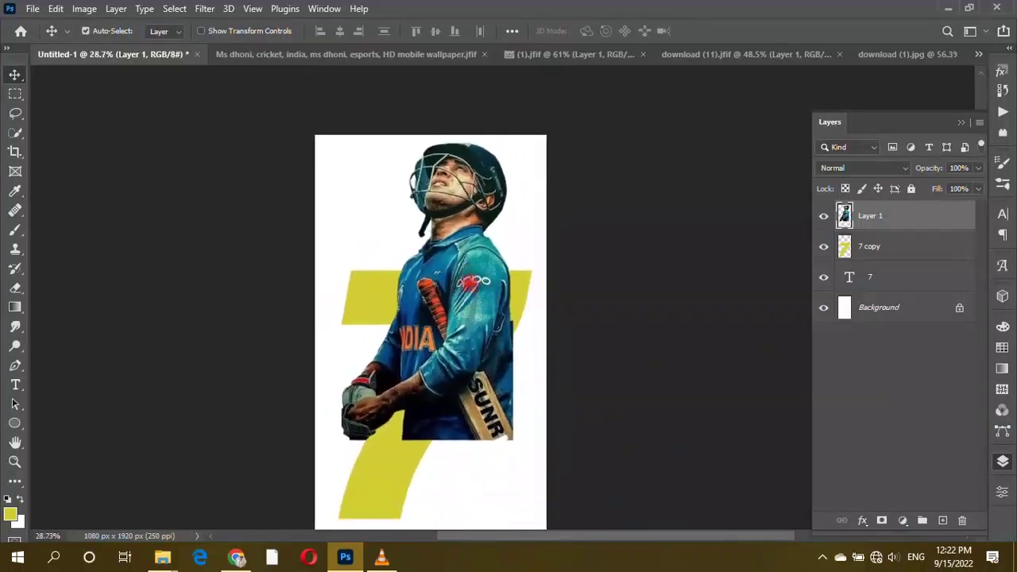
pyautogui.moveTo(475, 309); pyautogui.dragTo(474, 287)
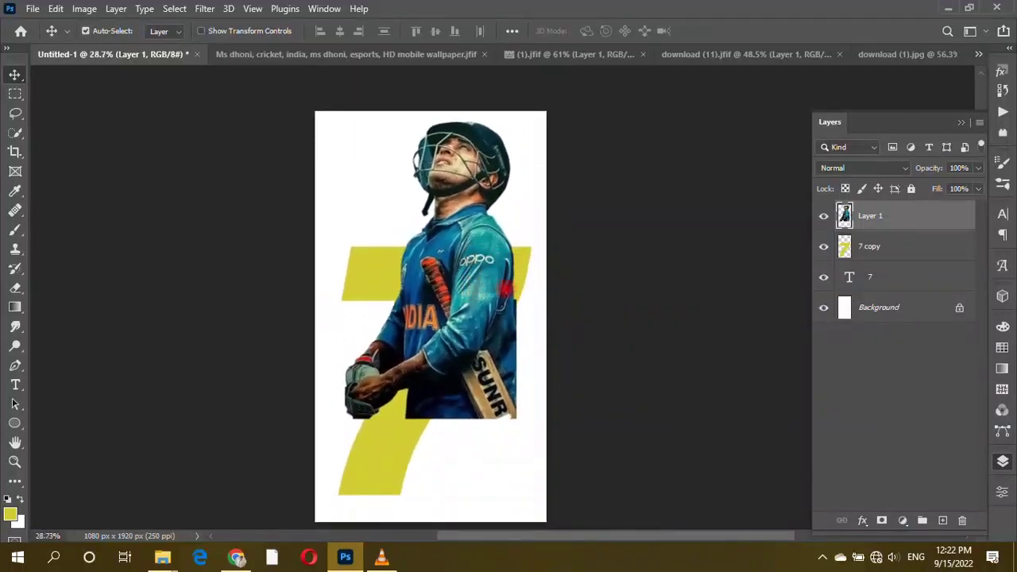
pyautogui.hotkey('ctrl', 't')
pyautogui.moveTo(533, 270); pyautogui.dragTo(514, 270)
pyautogui.moveTo(358, 267)
pyautogui.mouseDown()
pyautogui.moveTo(375, 268)
pyautogui.moveTo(375, 255)
pyautogui.mouseUp()
pyautogui.press('Return')
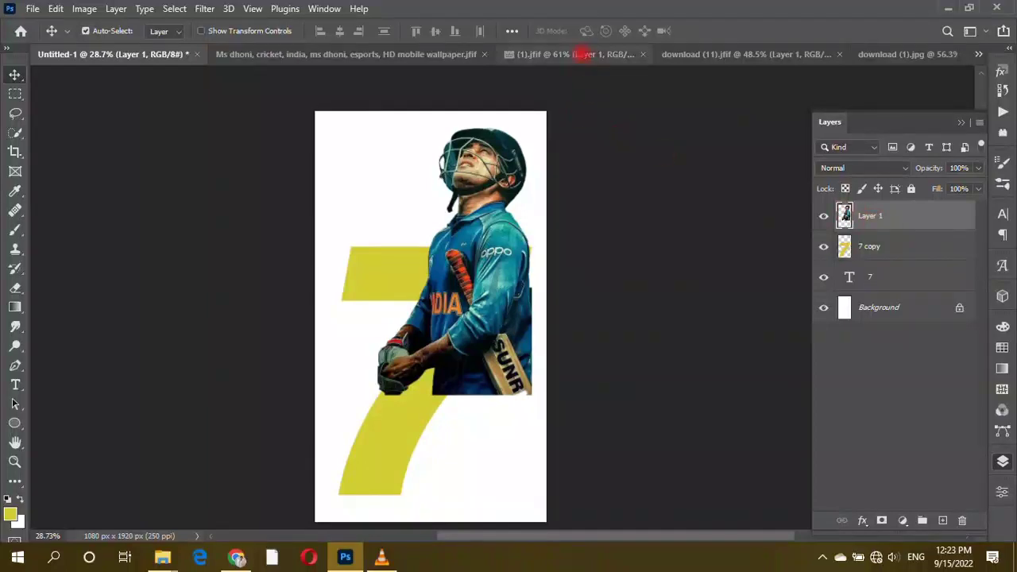
pyautogui.click(582, 54)
# - Bring the blue-kit, batting and yellow-kit player cutouts into the poster
pyautogui.moveTo(540, 294); pyautogui.dragTo(442, 295)
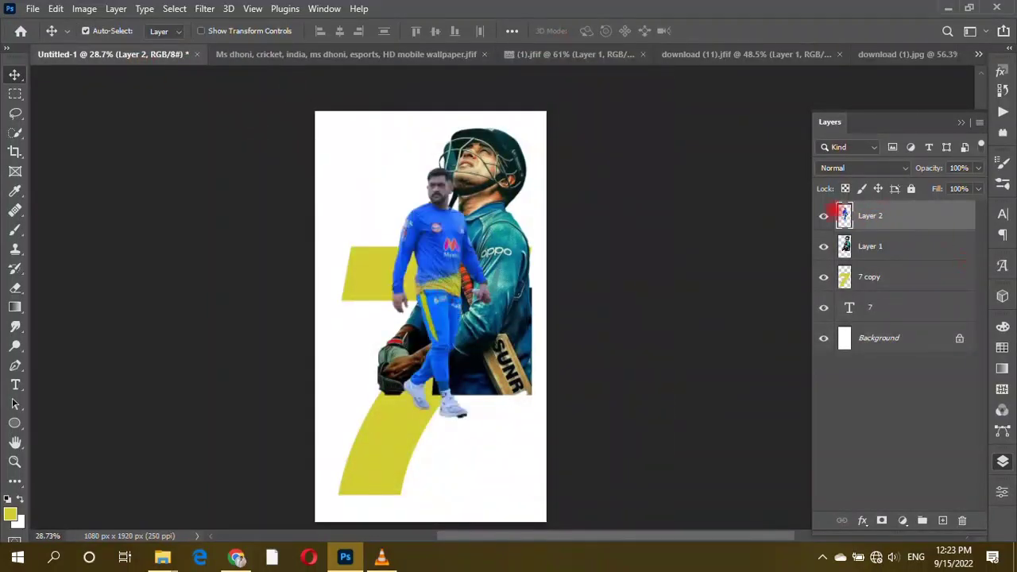
pyautogui.click(743, 54)
pyautogui.moveTo(476, 278)
pyautogui.mouseDown()
pyautogui.moveTo(66, 31)
pyautogui.moveTo(445, 349)
pyautogui.mouseUp()
pyautogui.click(834, 54)
pyautogui.moveTo(477, 278); pyautogui.dragTo(417, 339)
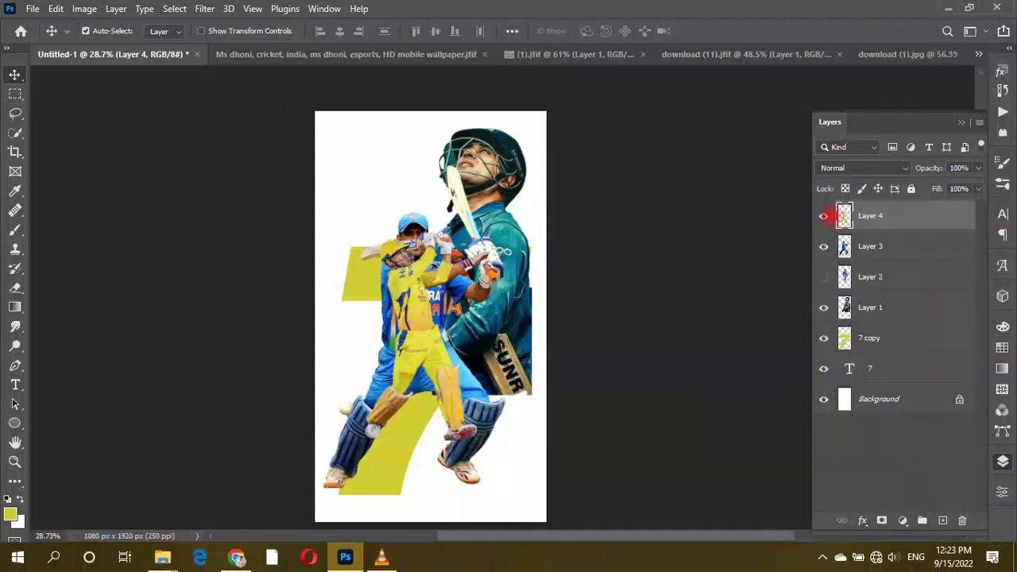
# - Hide the newly added player layers for now
pyautogui.click(823, 215)
pyautogui.click(823, 246)
pyautogui.scroll(1, 445, 357)
pyautogui.scroll(1, 452, 358)
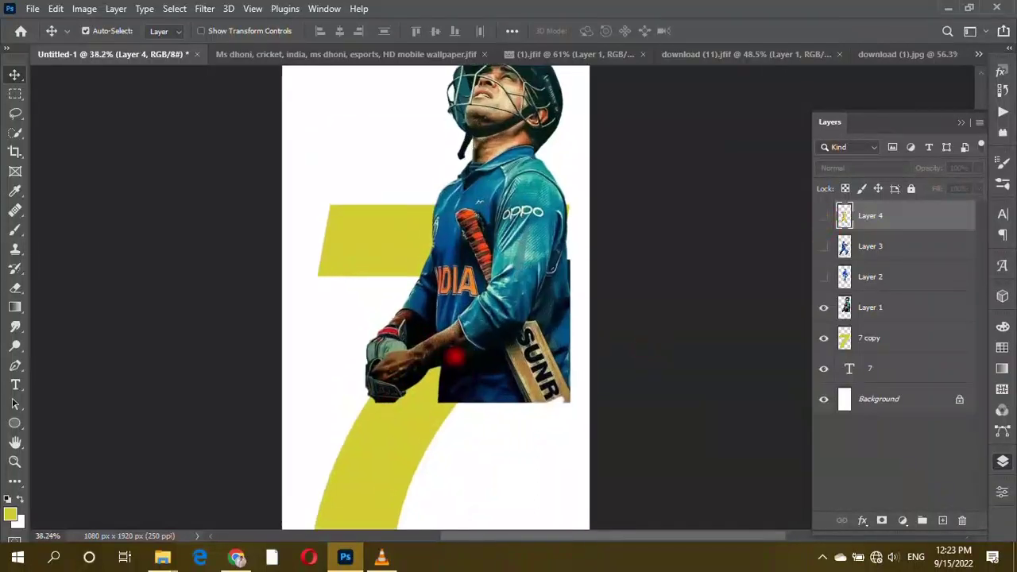
# - Show the blue-kit player in Layer 2 and shrink it to about 87% in the centre
pyautogui.scroll(-1, 453, 358)
pyautogui.click(492, 334)
pyautogui.scroll(-1, 499, 342)
pyautogui.scroll(-1, 498, 341)
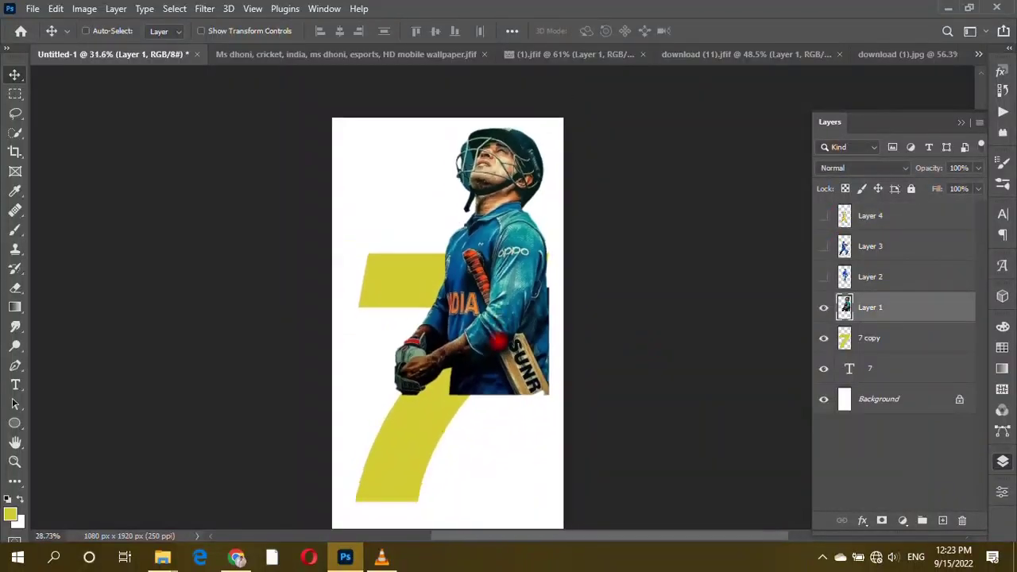
pyautogui.click(823, 276)
pyautogui.hotkey('ctrl', 't')
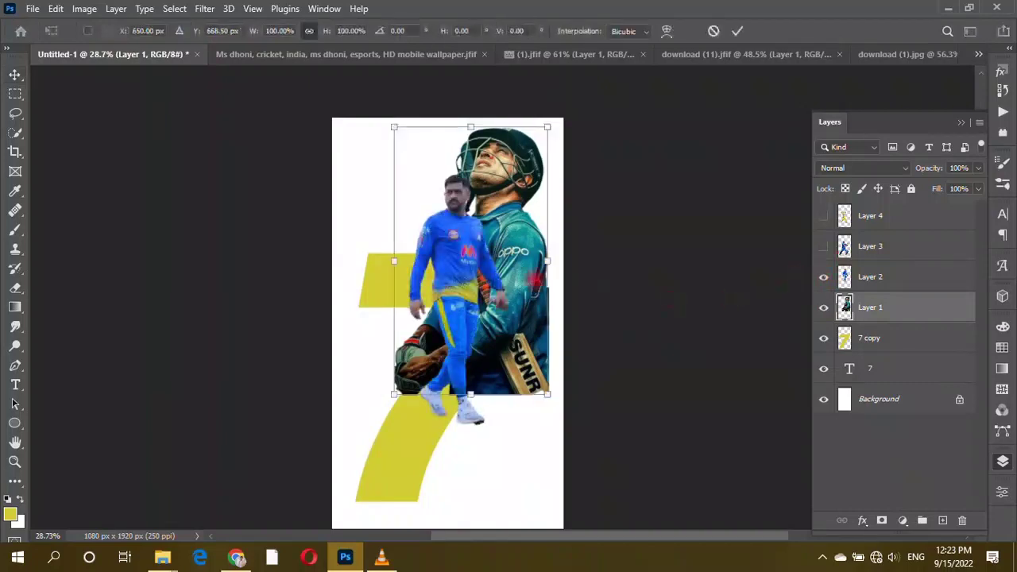
pyautogui.moveTo(548, 260); pyautogui.dragTo(527, 261)
pyautogui.press('Escape')
pyautogui.click(869, 277)
pyautogui.hotkey('ctrl', 't')
pyautogui.moveTo(510, 310)
pyautogui.mouseDown()
pyautogui.moveTo(497, 300)
pyautogui.moveTo(517, 317)
pyautogui.mouseUp()
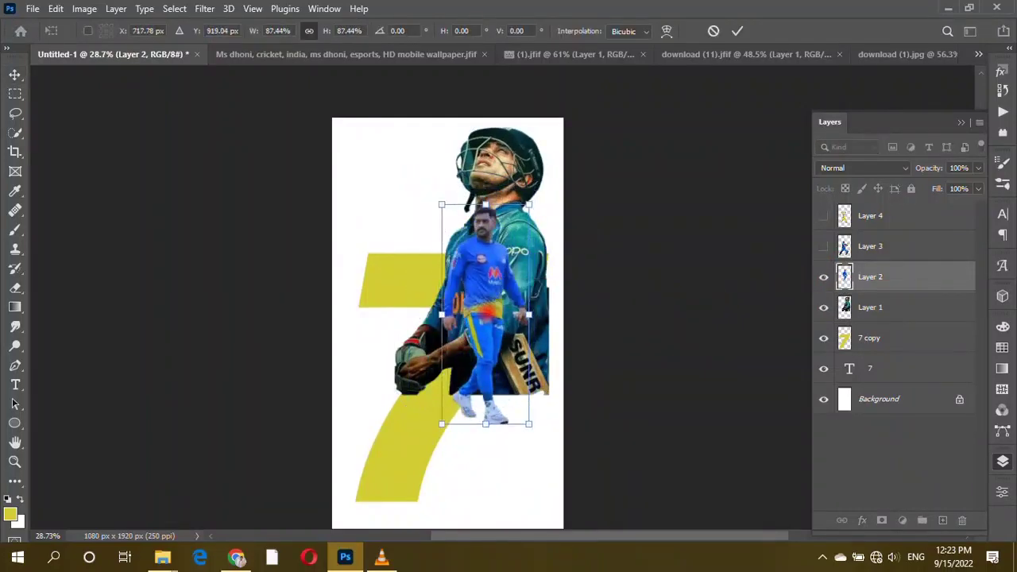
pyautogui.press('Return')
# - Show the batting player in Layer 3, shrink it and place it lower middle
pyautogui.click(823, 246)
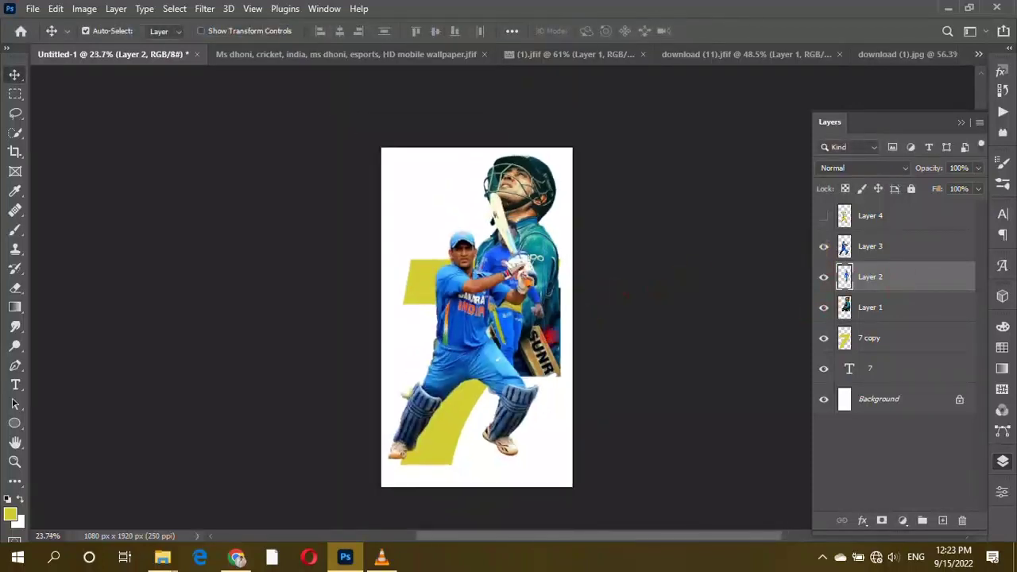
pyautogui.moveTo(474, 312); pyautogui.dragTo(498, 319)
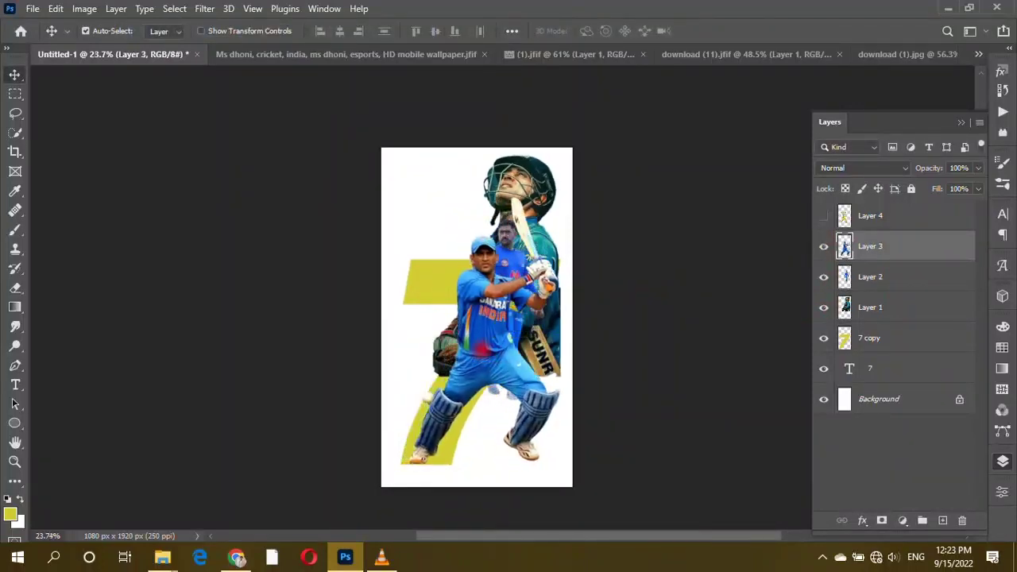
pyautogui.hotkey('ctrl', 't')
pyautogui.moveTo(560, 326)
pyautogui.mouseDown()
pyautogui.moveTo(528, 328)
pyautogui.moveTo(478, 356)
pyautogui.mouseUp()
pyautogui.doubleClick(454, 299)
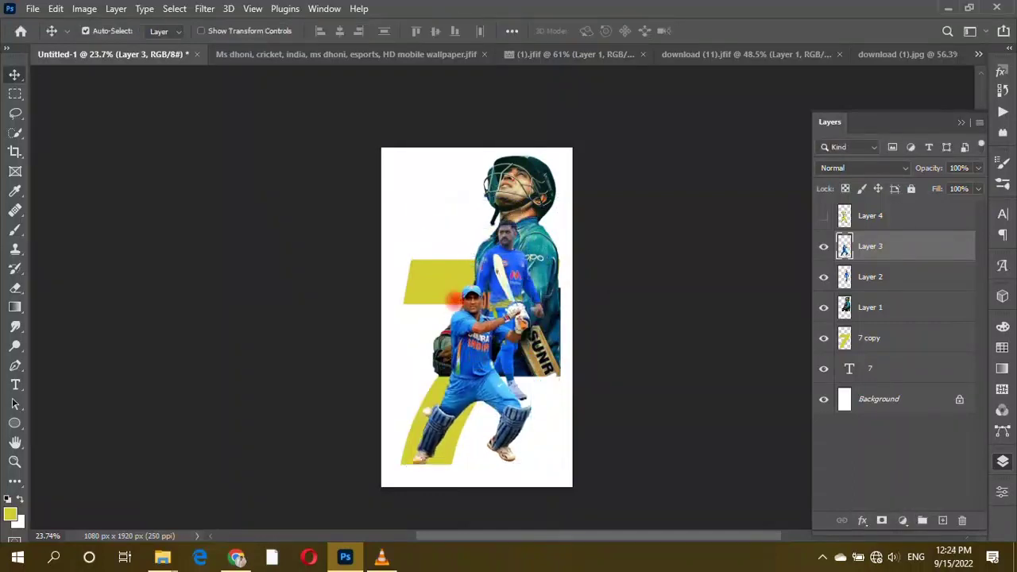
# - Show the yellow-kit batter, move it top left and shrink it to about 84%
pyautogui.click(824, 216)
pyautogui.moveTo(470, 284); pyautogui.dragTo(450, 175)
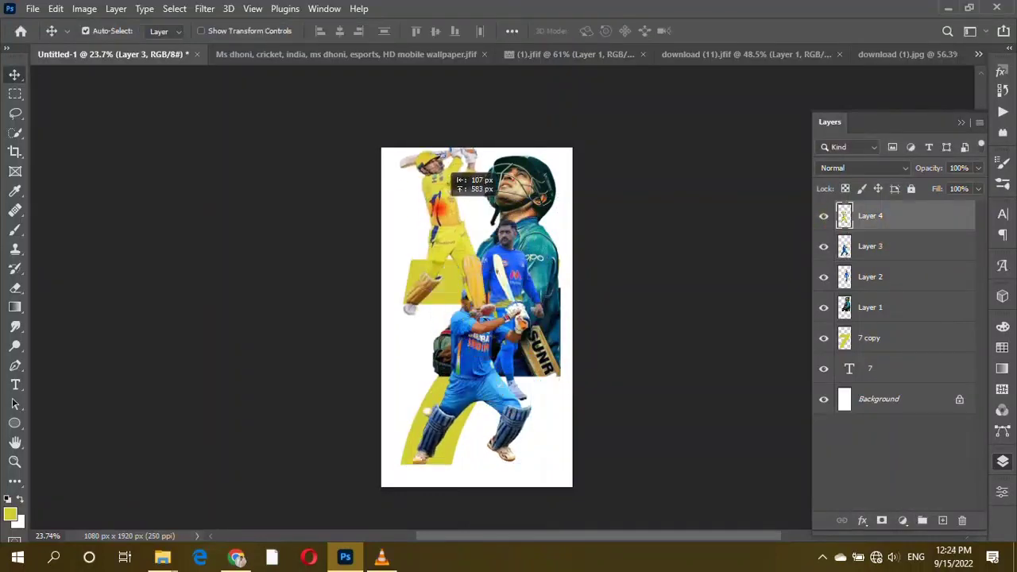
pyautogui.hotkey('ctrl', 't')
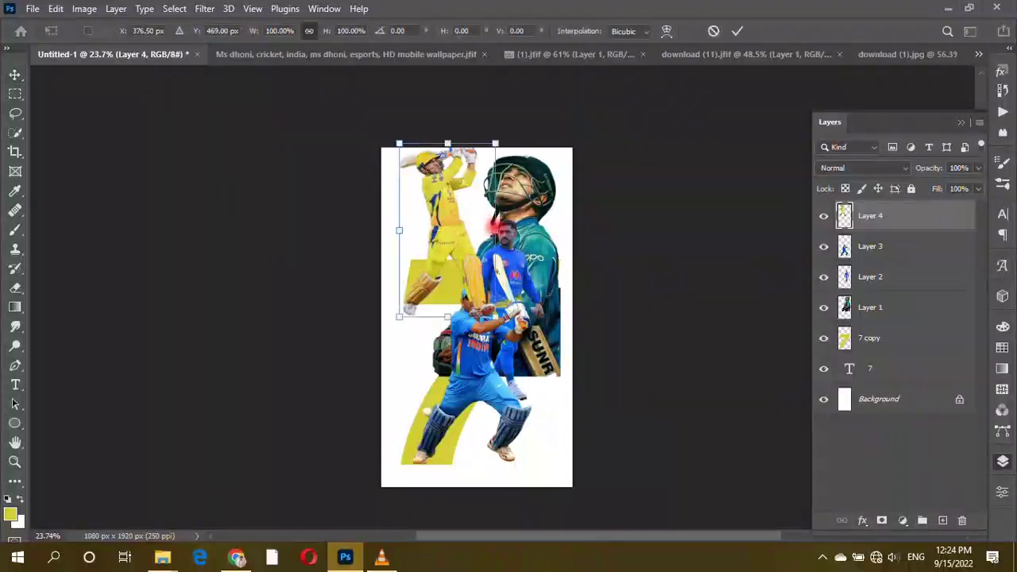
pyautogui.moveTo(495, 230)
pyautogui.mouseDown()
pyautogui.moveTo(427, 232)
pyautogui.moveTo(436, 199)
pyautogui.mouseUp()
pyautogui.press('Return')
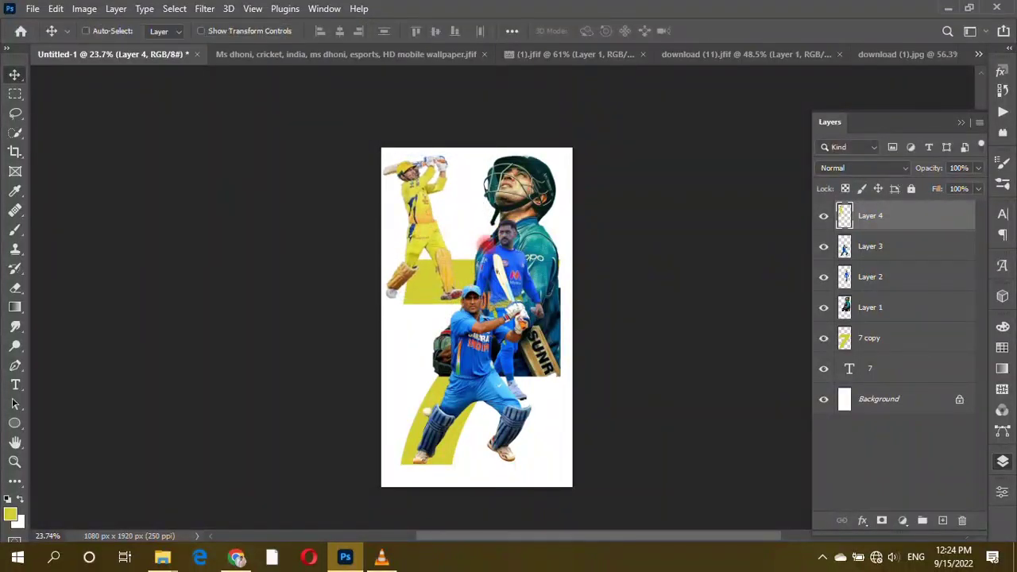
pyautogui.click(628, 292)
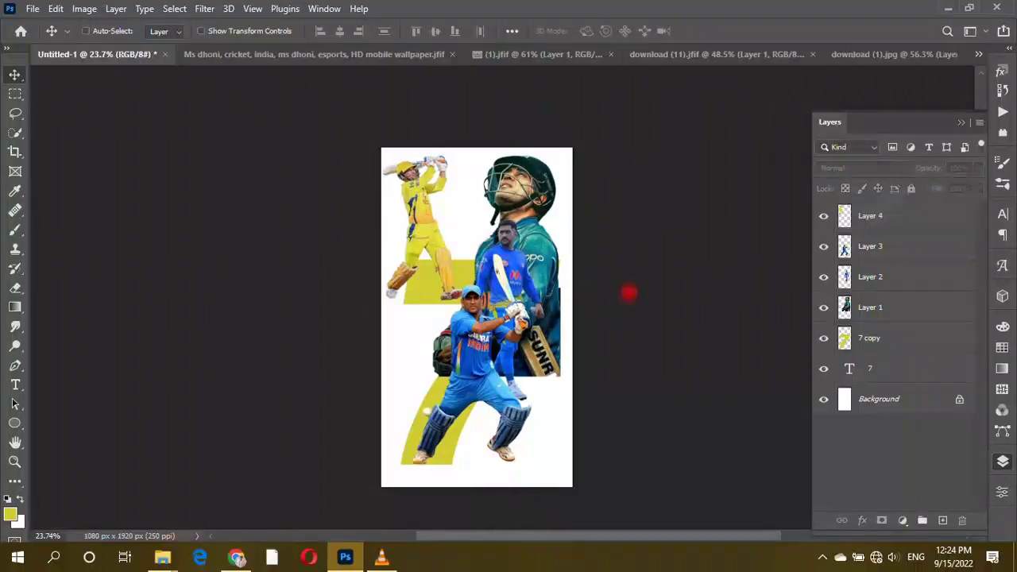
# - Work with the 7 copy layer, clear the active selection, and select the original 7 text layer
pyautogui.scroll(2, 623, 294)
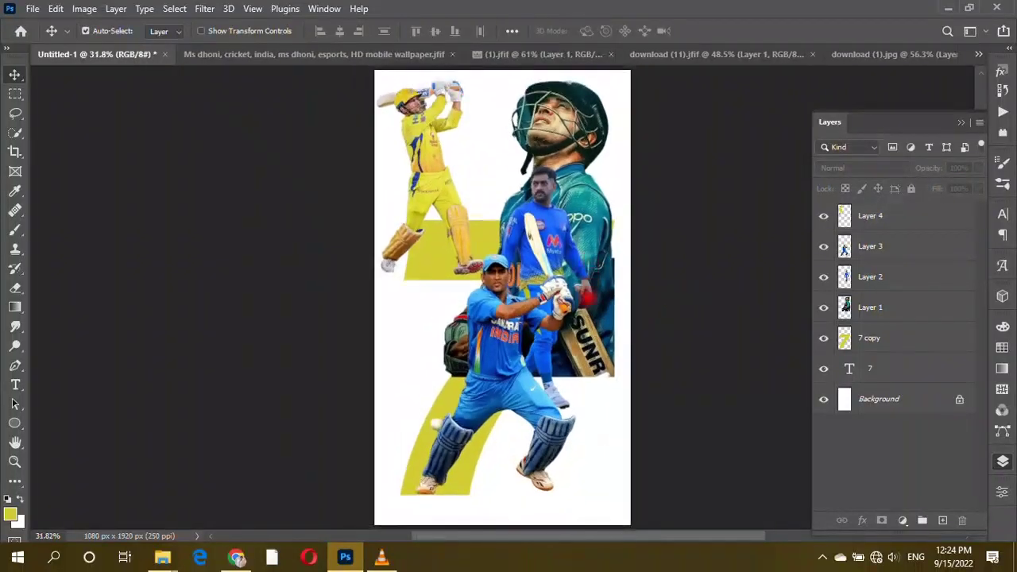
pyautogui.click(480, 270)
pyautogui.scroll(-1, 481, 271)
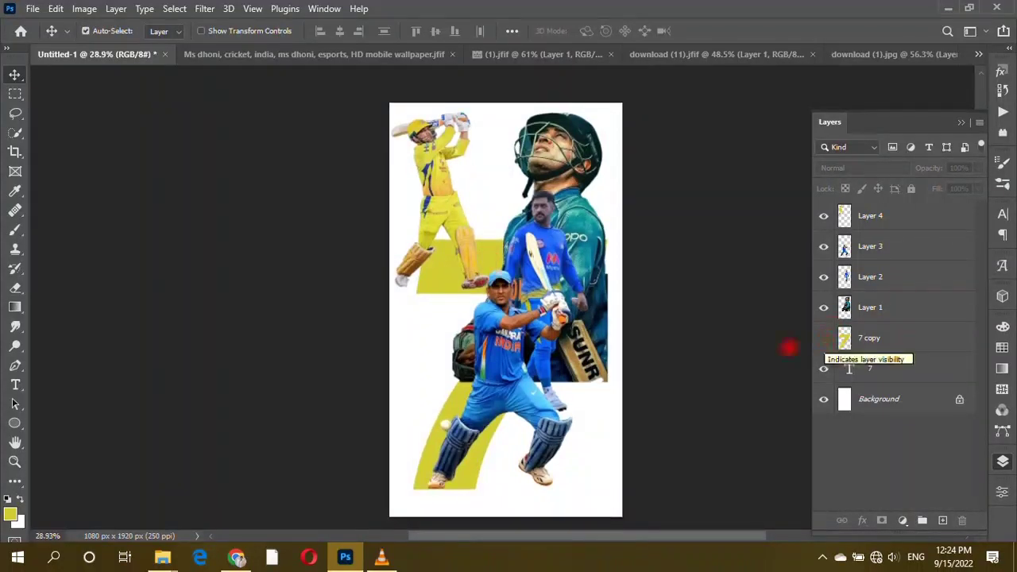
pyautogui.keyDown('ctrl'); pyautogui.click(844, 340); pyautogui.keyUp('ctrl')
pyautogui.scroll(1, 505, 318)
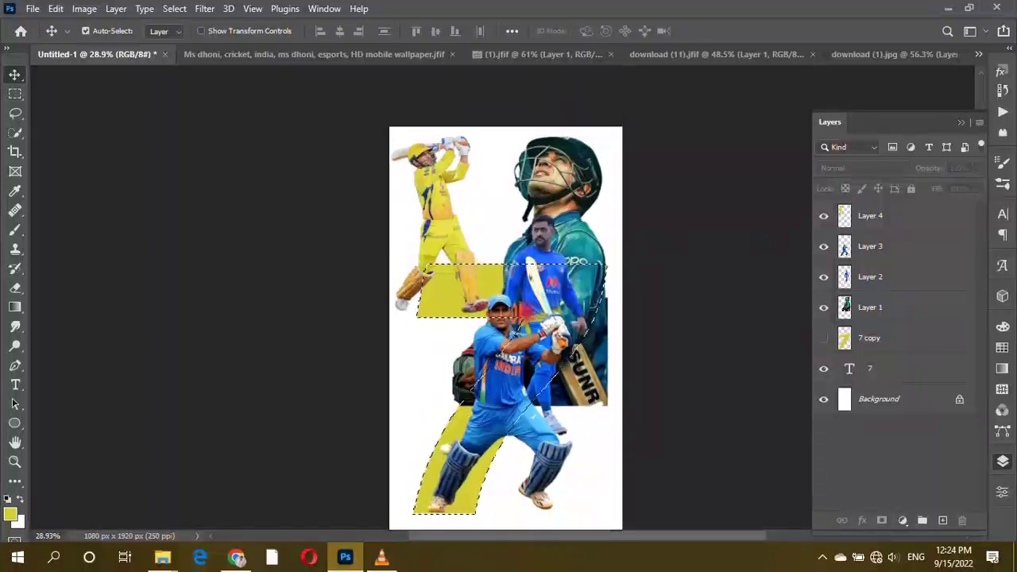
pyautogui.keyDown('ctrl'); pyautogui.click(439, 226); pyautogui.keyUp('ctrl')
pyautogui.hotkey('ctrl', 'd')
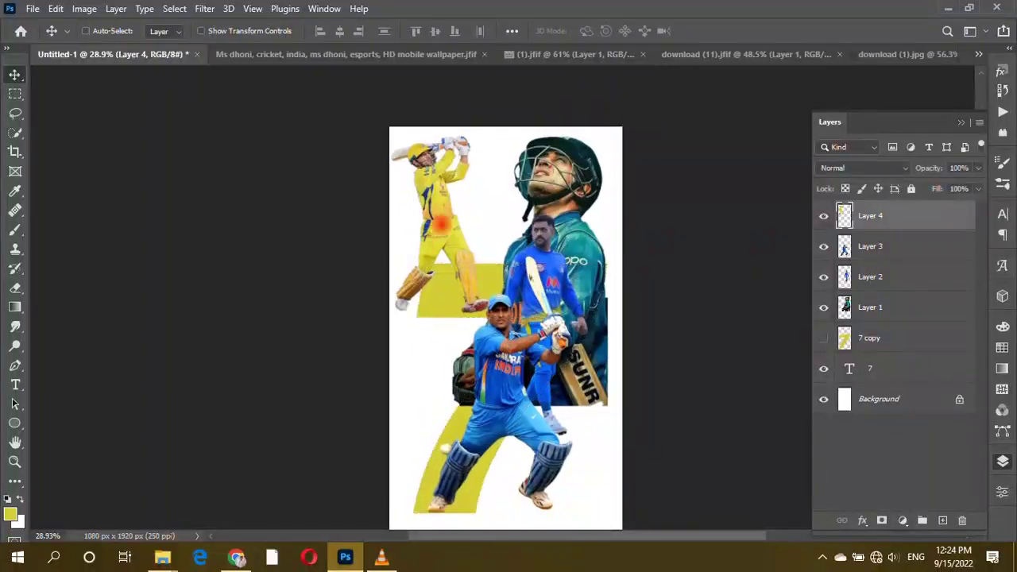
pyautogui.click(464, 290)
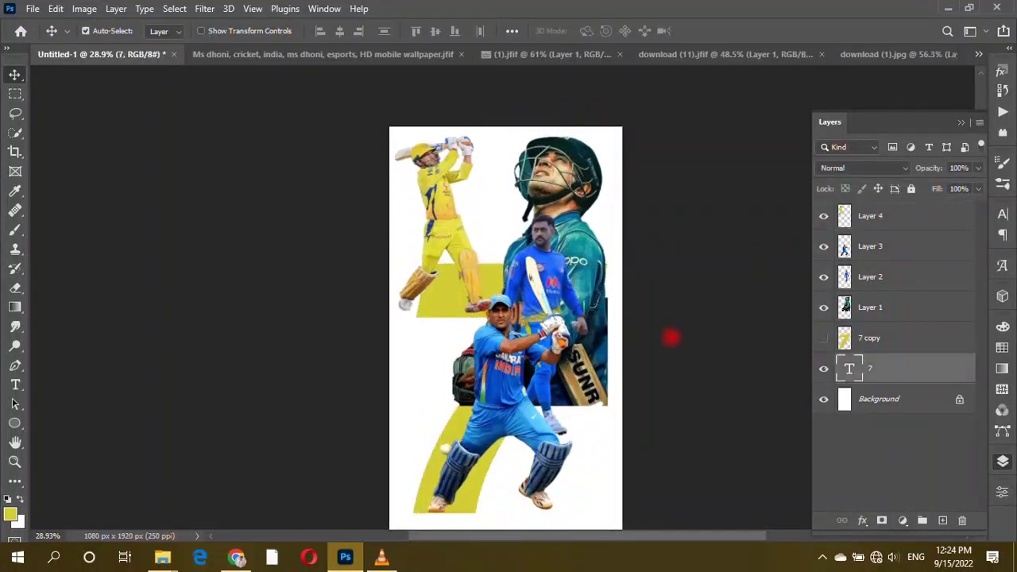
# - Enlarge the 7 copy to about 108%, shift it left, and move the yellow-kit batsman 25 px left
pyautogui.click(871, 337)
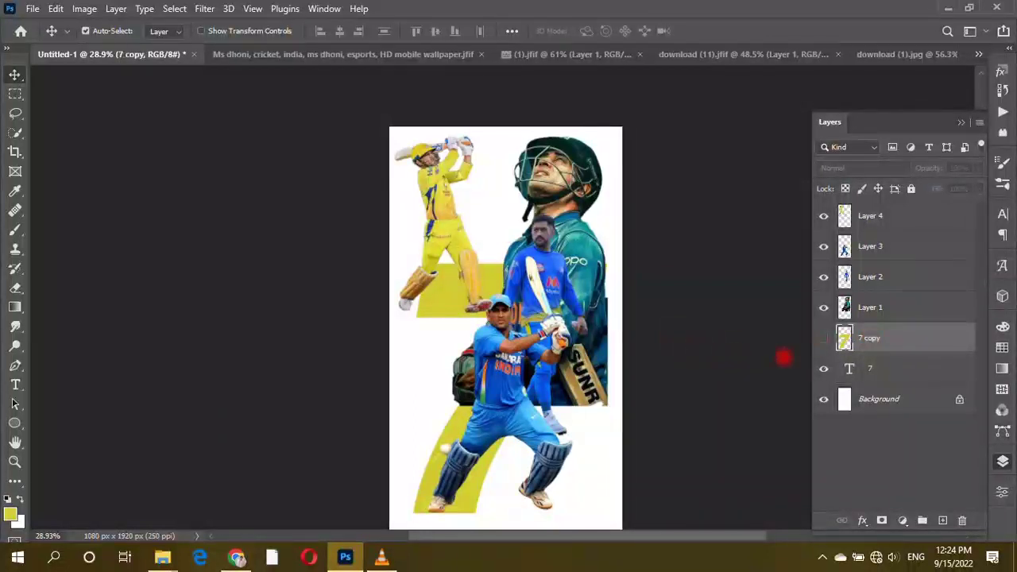
pyautogui.hotkey('ctrl', 't')
pyautogui.moveTo(608, 387); pyautogui.dragTo(620, 387)
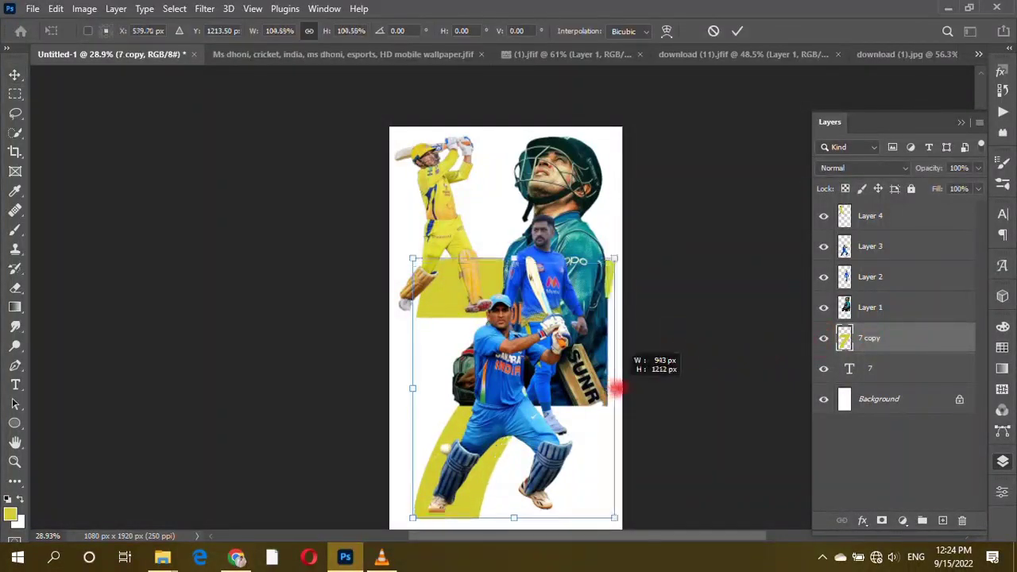
pyautogui.moveTo(461, 494); pyautogui.dragTo(449, 494)
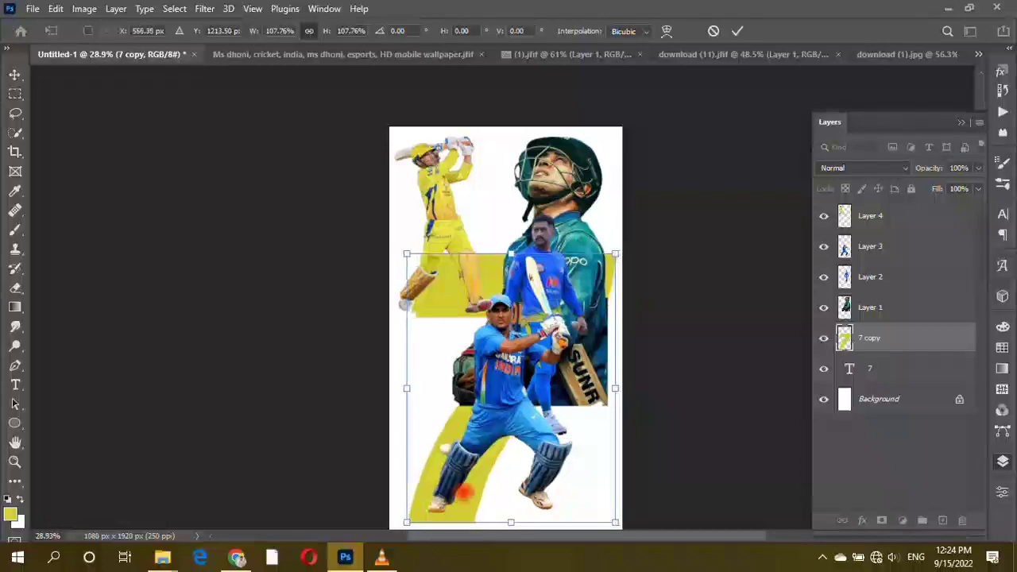
pyautogui.click(824, 369)
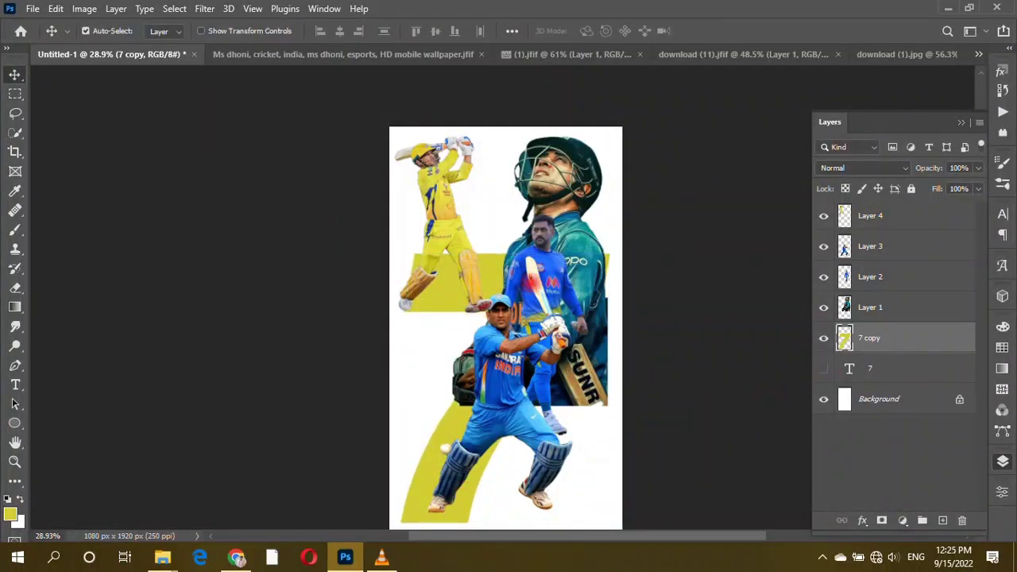
pyautogui.moveTo(463, 207); pyautogui.dragTo(442, 206)
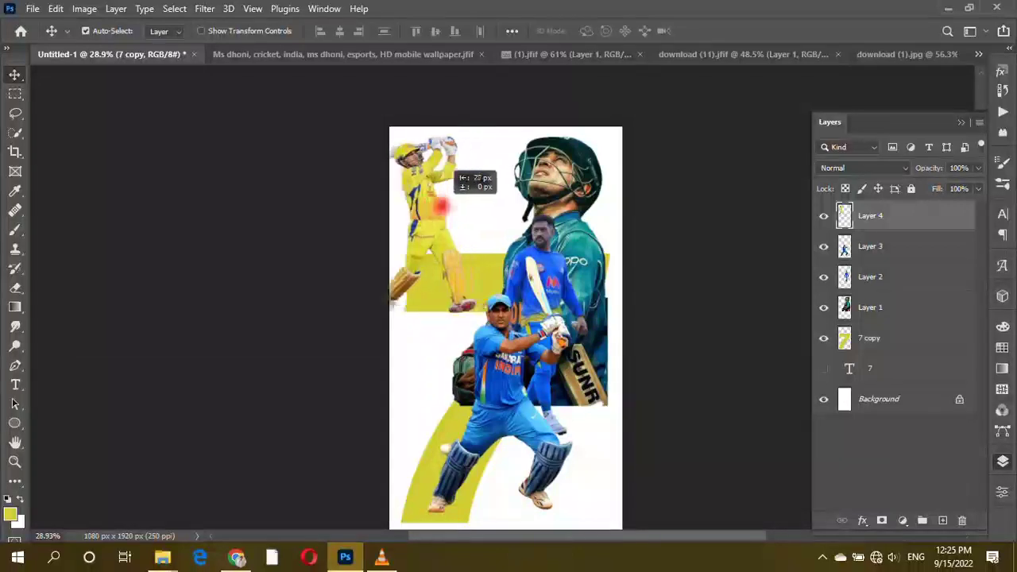
# - Shrink the helmeted player to about 86% and nudge him into place
pyautogui.click(699, 300)
pyautogui.moveTo(578, 254); pyautogui.dragTo(581, 247)
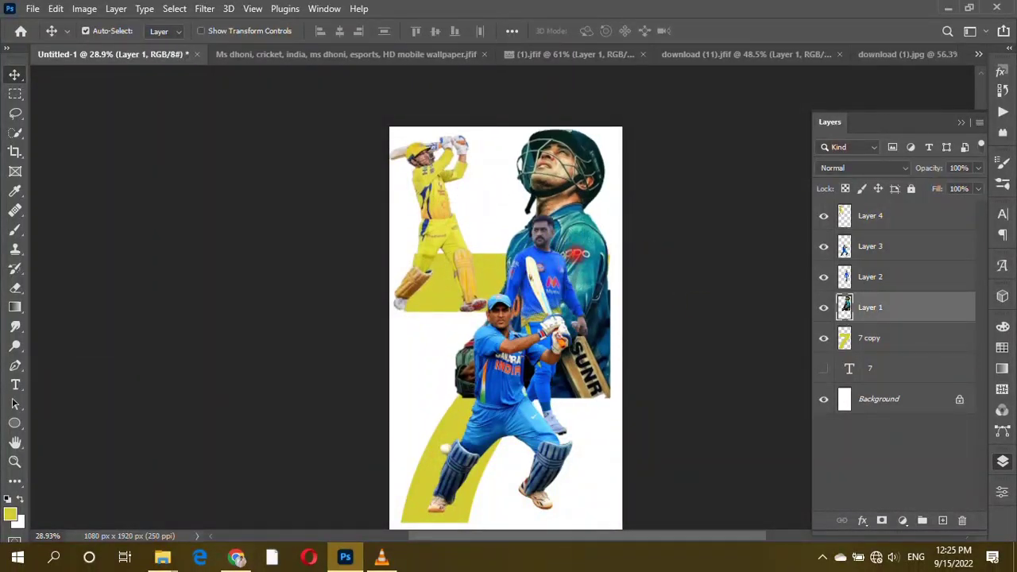
pyautogui.hotkey('ctrl', 't')
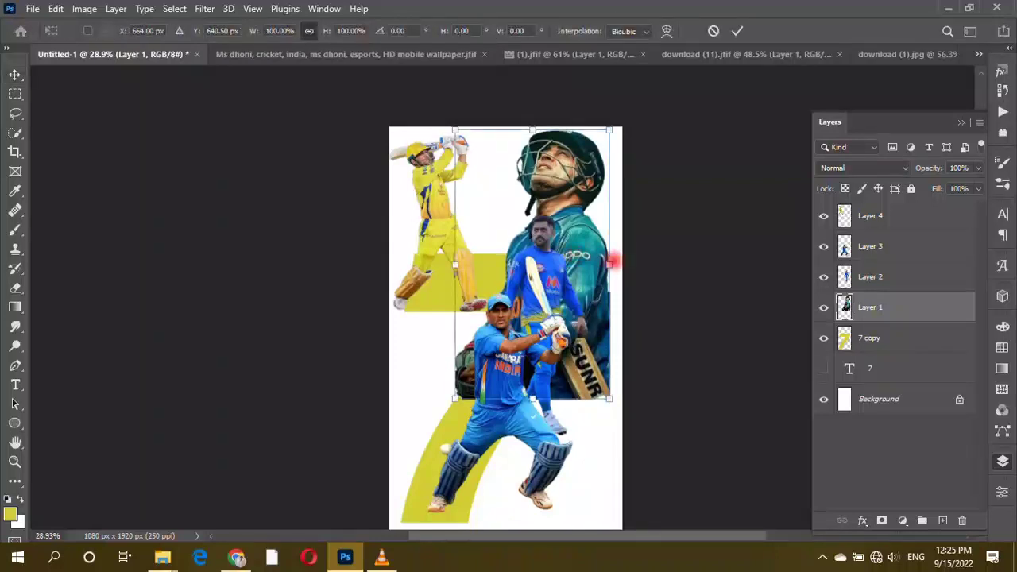
pyautogui.moveTo(614, 261); pyautogui.dragTo(604, 251)
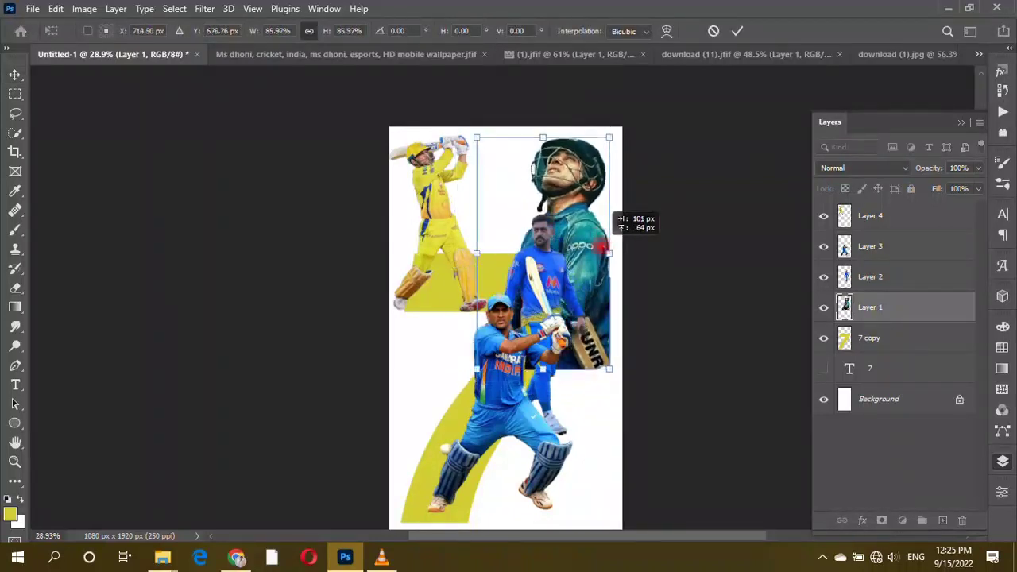
pyautogui.moveTo(609, 213); pyautogui.dragTo(609, 216)
pyautogui.press('Return')
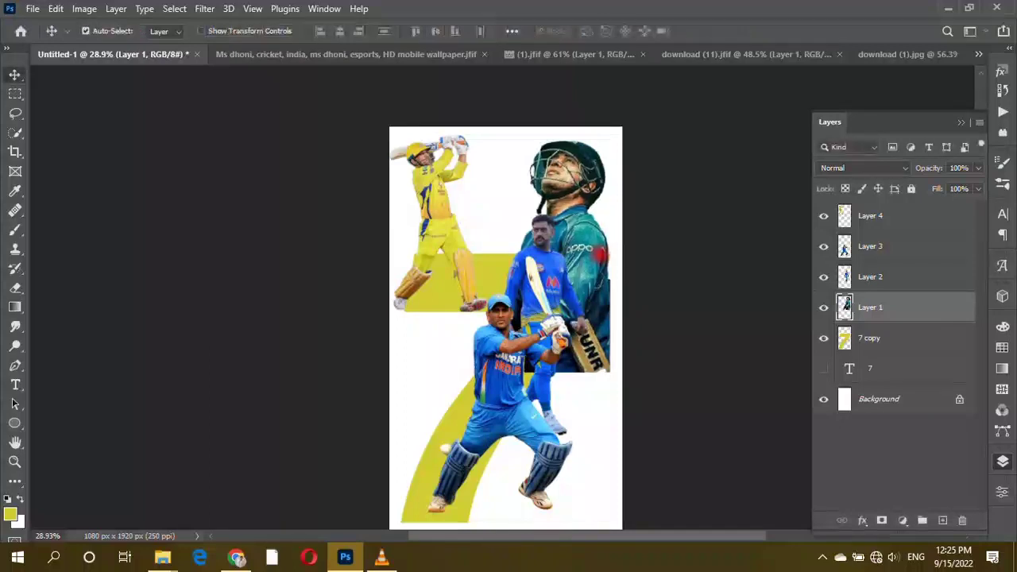
# - Reposition both blue-jersey batsmen and move Layer 3 to the top of the stack
pyautogui.click(517, 390)
pyautogui.moveTo(573, 252); pyautogui.dragTo(580, 248)
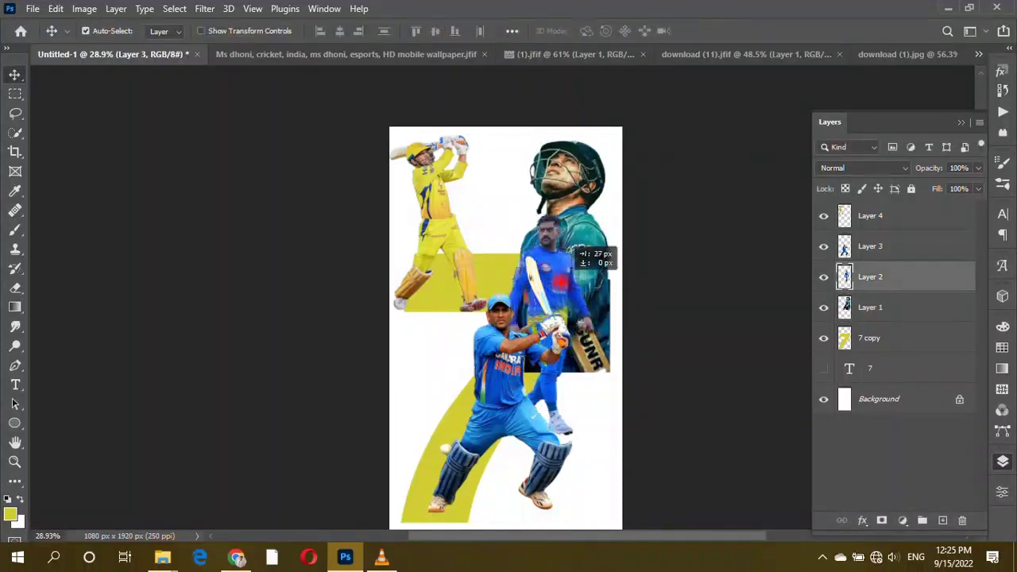
pyautogui.moveTo(515, 362); pyautogui.dragTo(502, 359)
pyautogui.hotkey('shift', 'Left')
pyautogui.hotkey('shift', 'Left')
pyautogui.hotkey('shift', 'Left')
pyautogui.hotkey('shift', 'Left')
pyautogui.moveTo(870, 250); pyautogui.dragTo(882, 213)
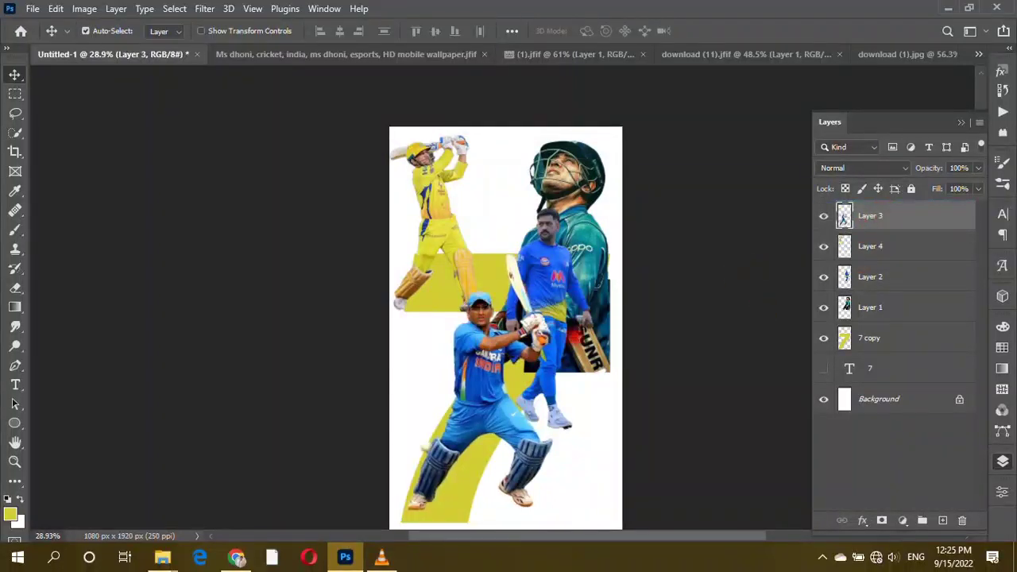
pyautogui.click(870, 276)
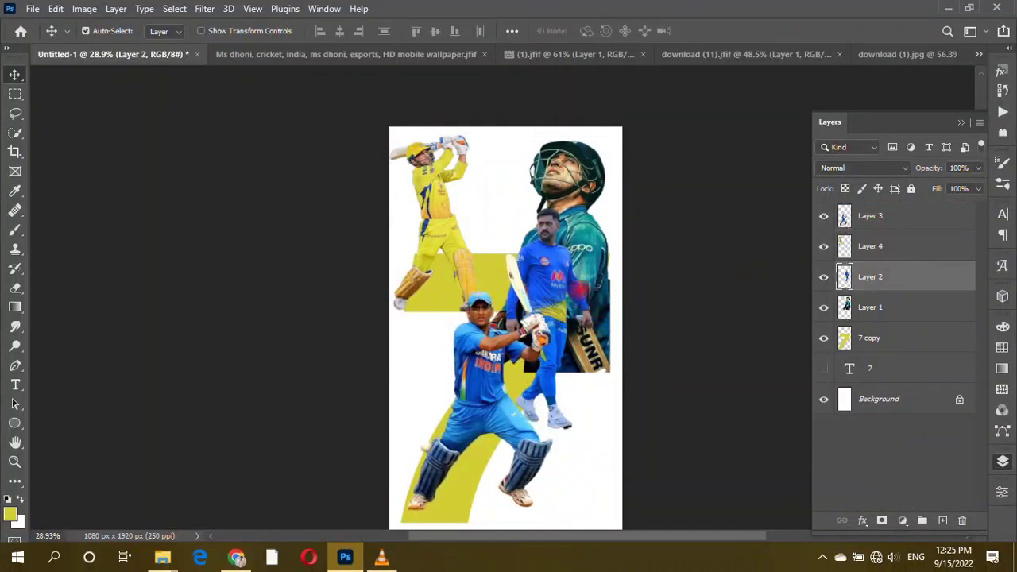
# - Shrink the bottom India batsman to about 86%
pyautogui.hotkey('ctrl', 't')
pyautogui.moveTo(576, 290)
pyautogui.mouseDown()
pyautogui.moveTo(543, 286)
pyautogui.moveTo(568, 292)
pyautogui.mouseUp()
pyautogui.press('Return')
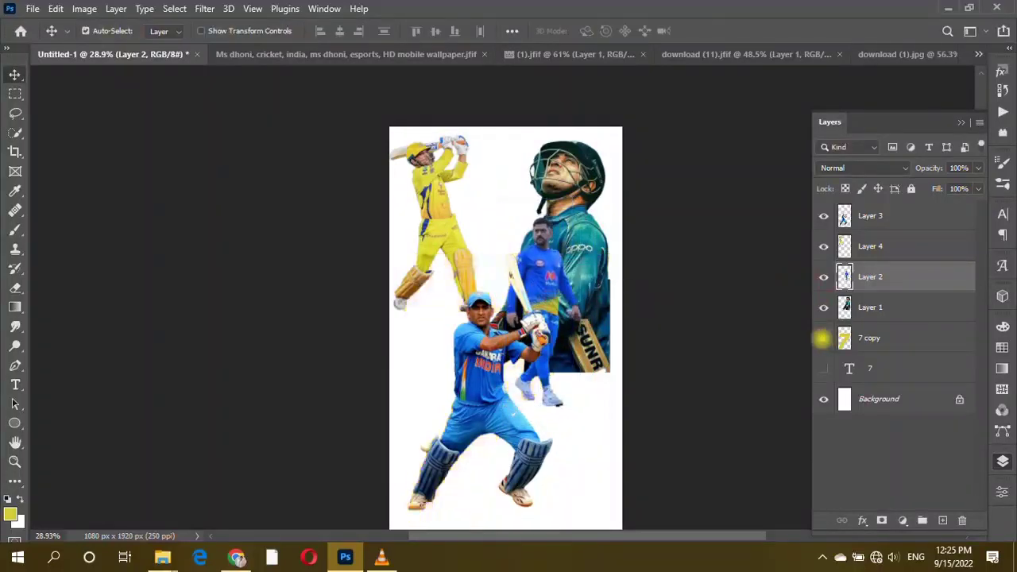
# - Erase each player's pixels outside the 7's curved edge with a 400 px hard eraser
pyautogui.click(885, 307)
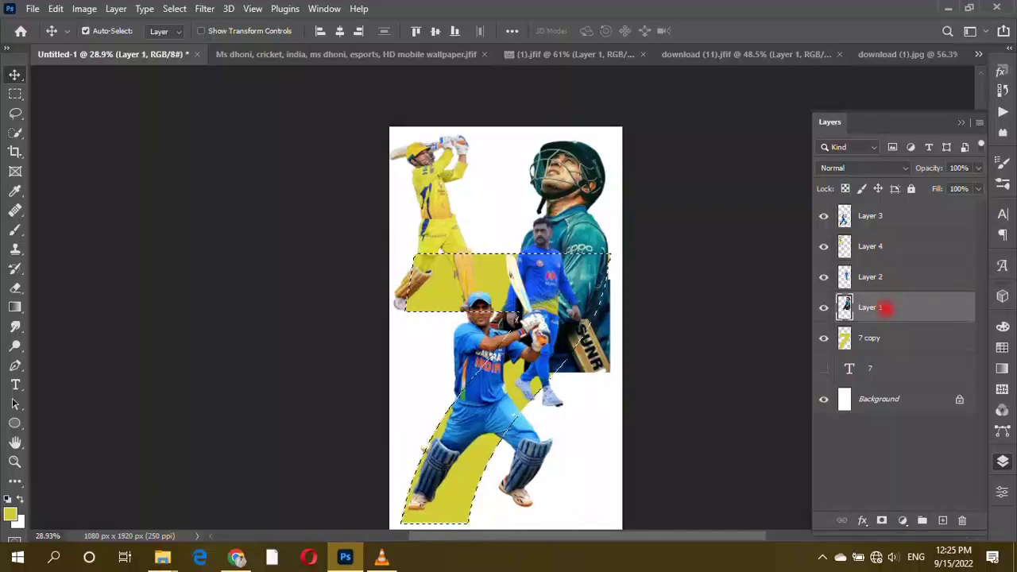
pyautogui.click(15, 288)
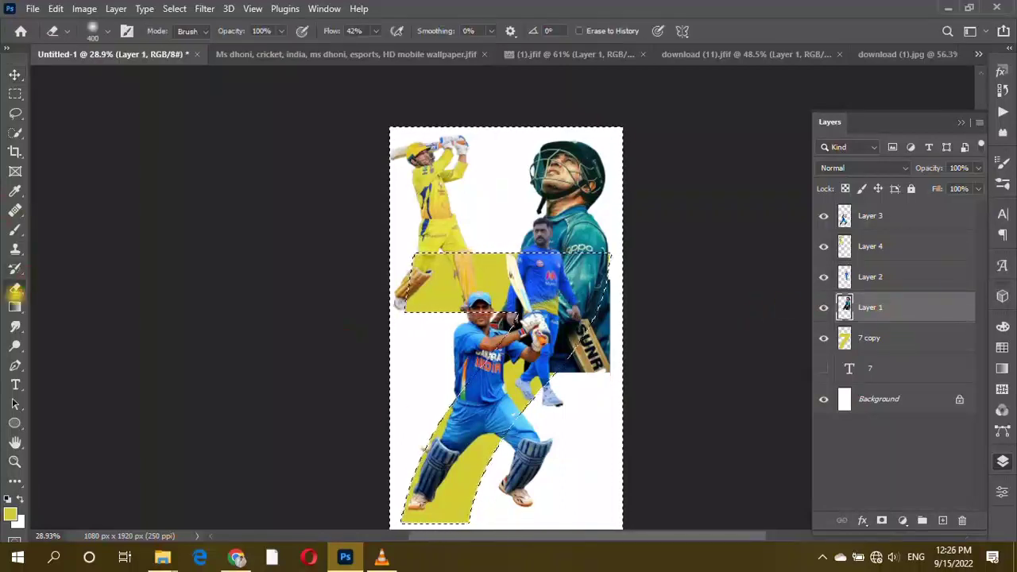
pyautogui.rightClick(601, 344)
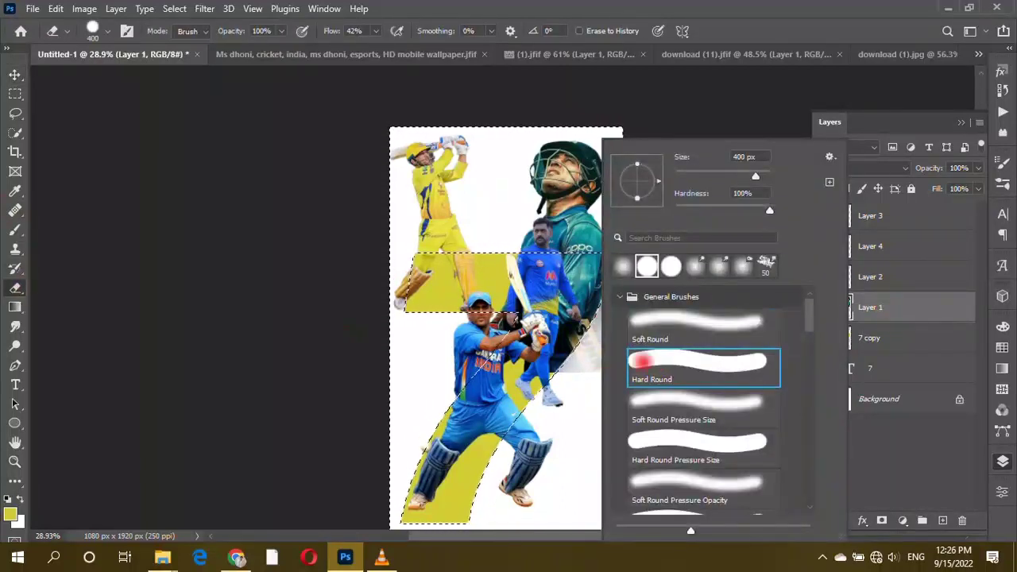
pyautogui.press('Escape')
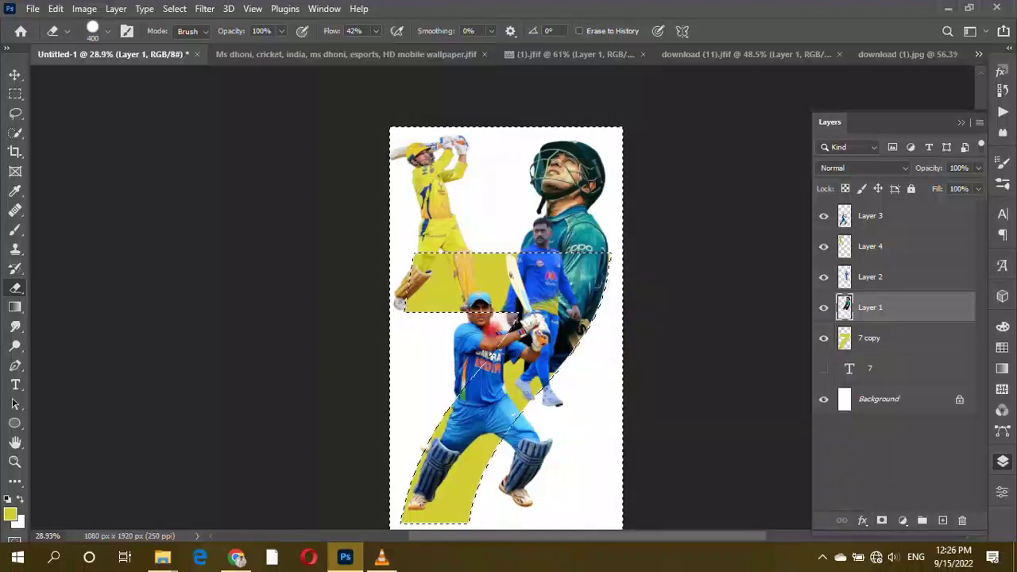
pyautogui.click(874, 276)
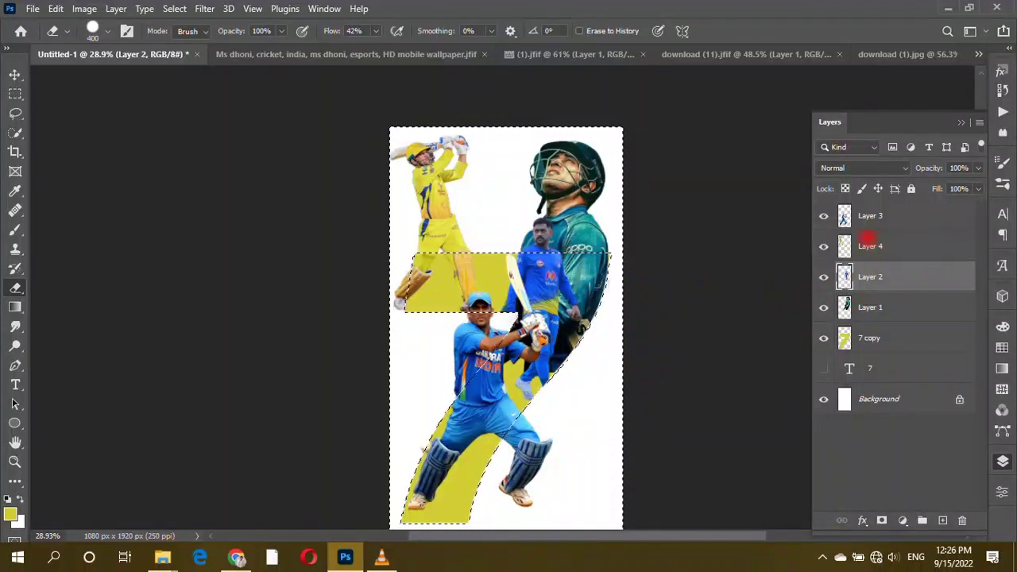
pyautogui.click(870, 243)
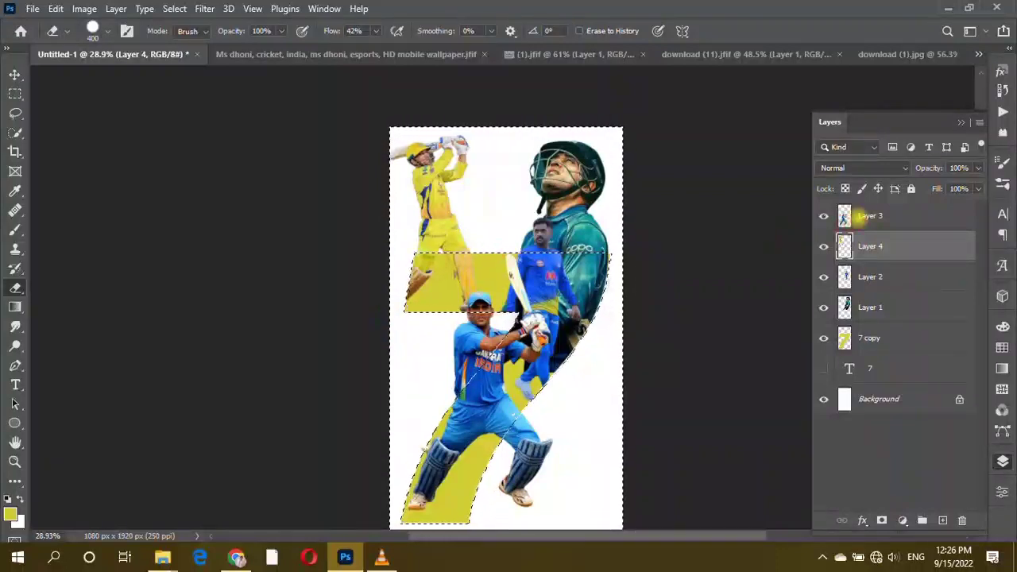
pyautogui.click(864, 215)
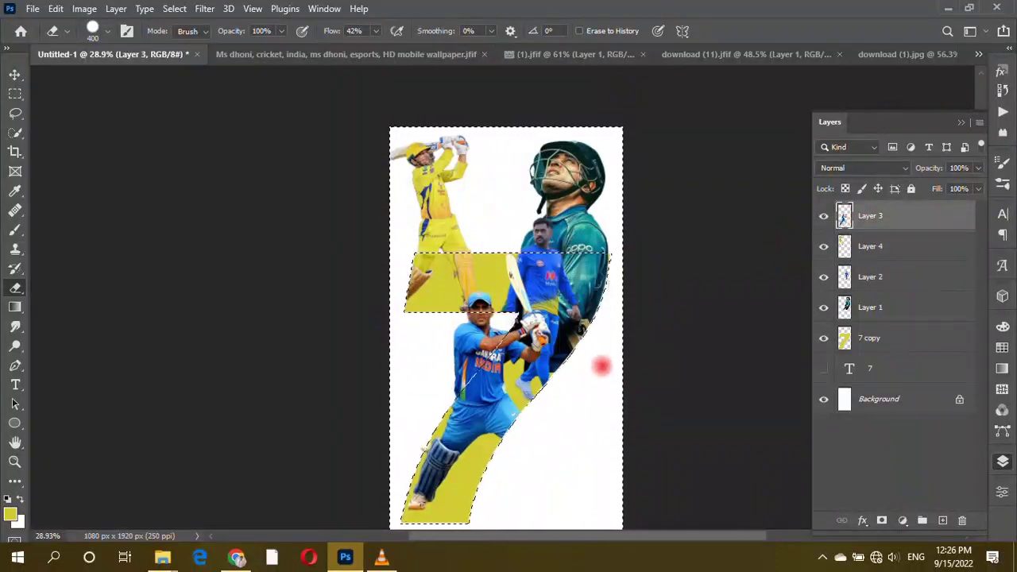
pyautogui.scroll(-2, 592, 371)
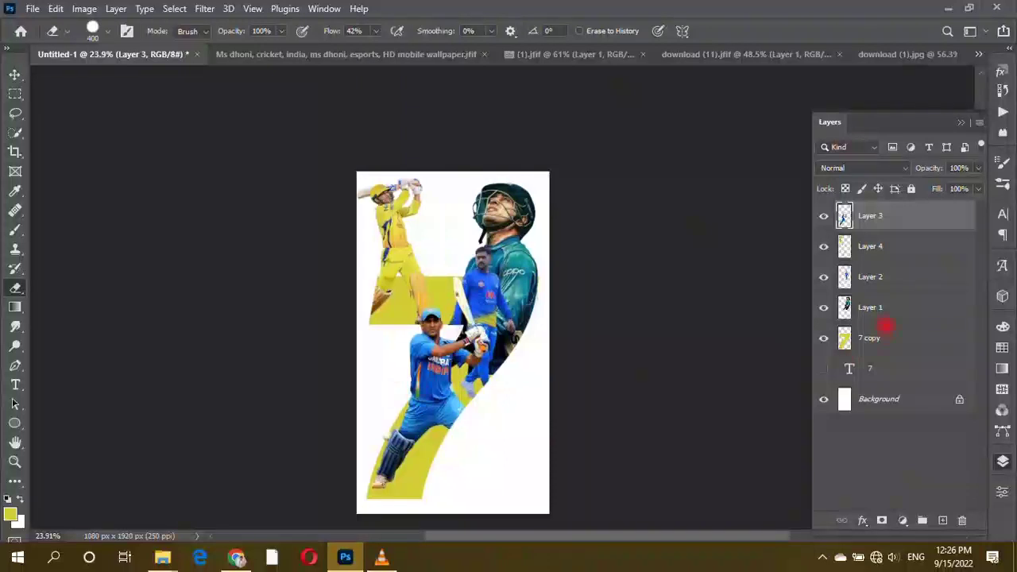
pyautogui.click(944, 339)
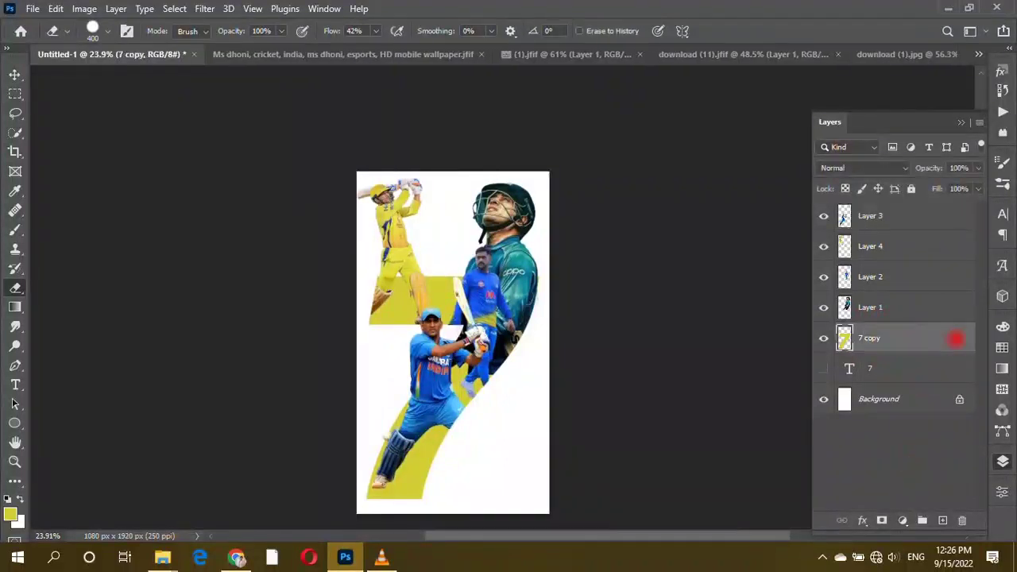
# - Give the 7 copy an Inner Shadow with size 30 and choke 41
pyautogui.doubleClick(954, 339)
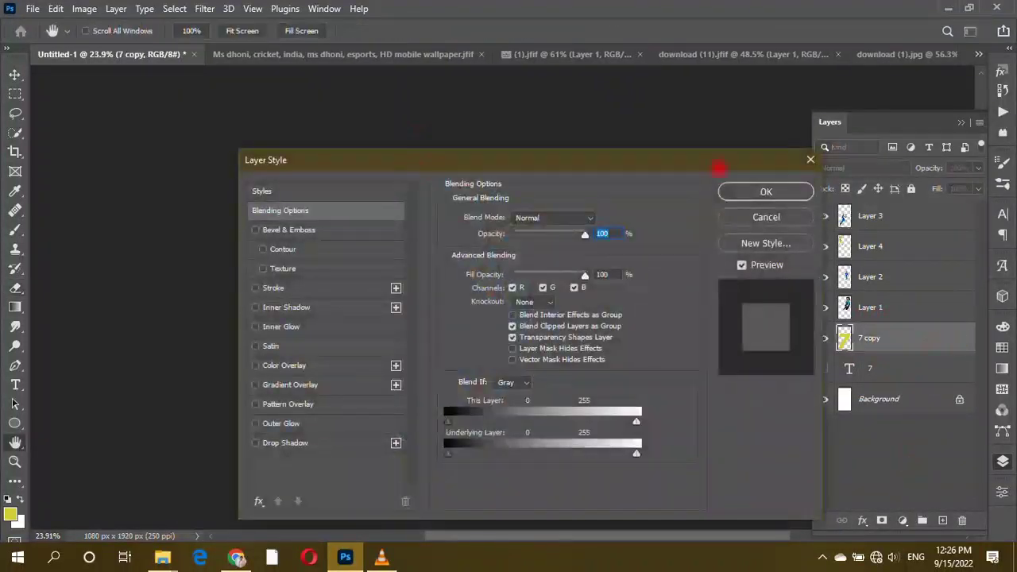
pyautogui.click(735, 194)
pyautogui.scroll(3, 431, 228)
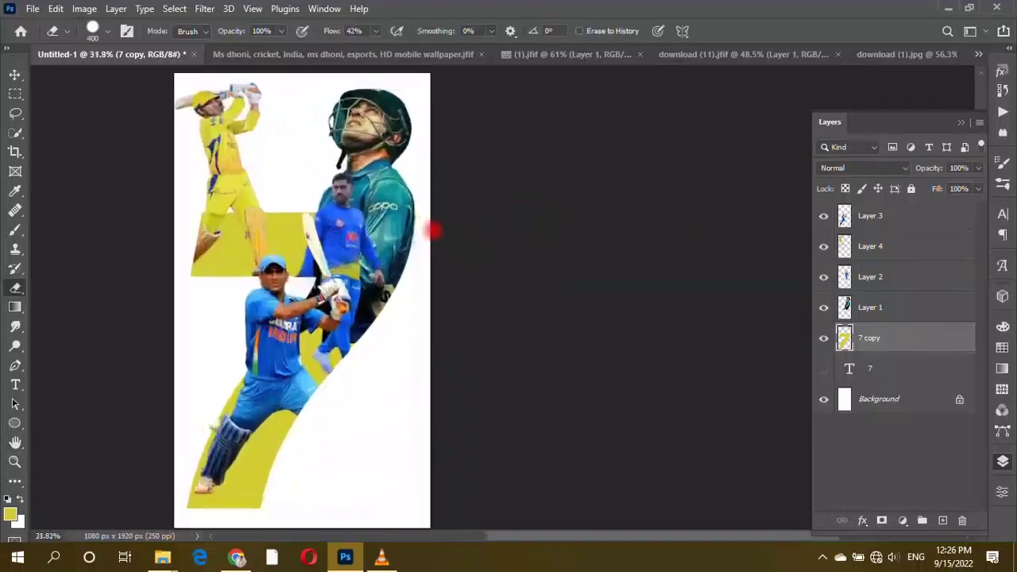
pyautogui.scroll(3, 432, 227)
pyautogui.doubleClick(961, 336)
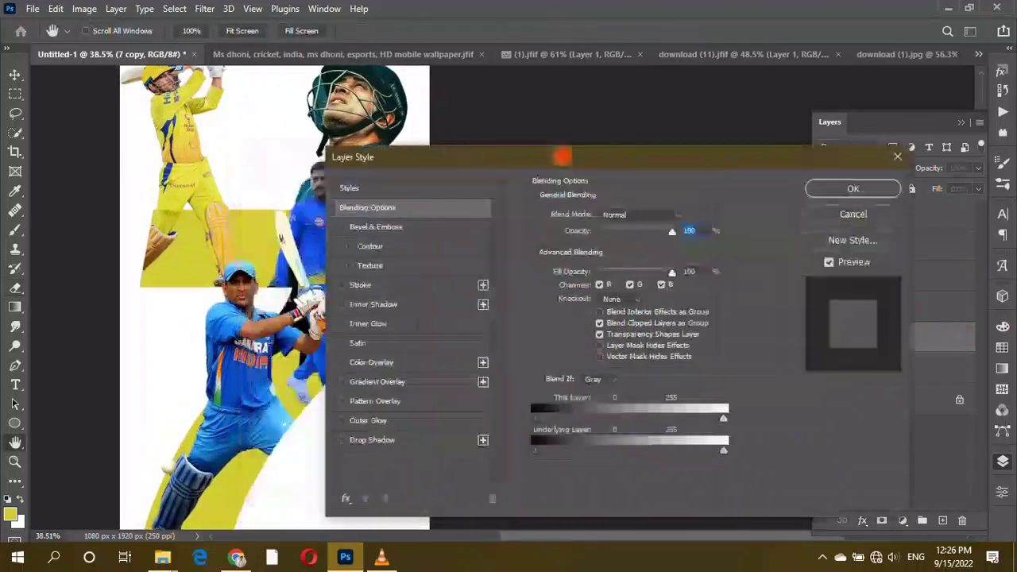
pyautogui.moveTo(379, 159); pyautogui.dragTo(623, 125)
pyautogui.click(500, 272)
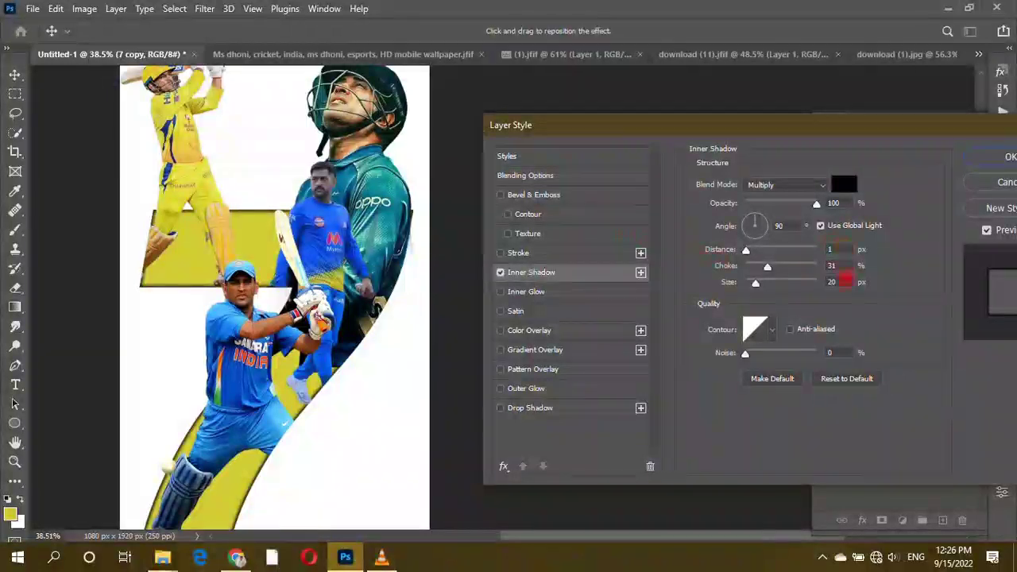
pyautogui.doubleClick(834, 282)
pyautogui.write('30')
pyautogui.doubleClick(834, 265)
pyautogui.write('41')
pyautogui.click(982, 157)
# - Select Layer 1 and ready the Brush tool
pyautogui.press('v')
pyautogui.scroll(-2, 515, 236)
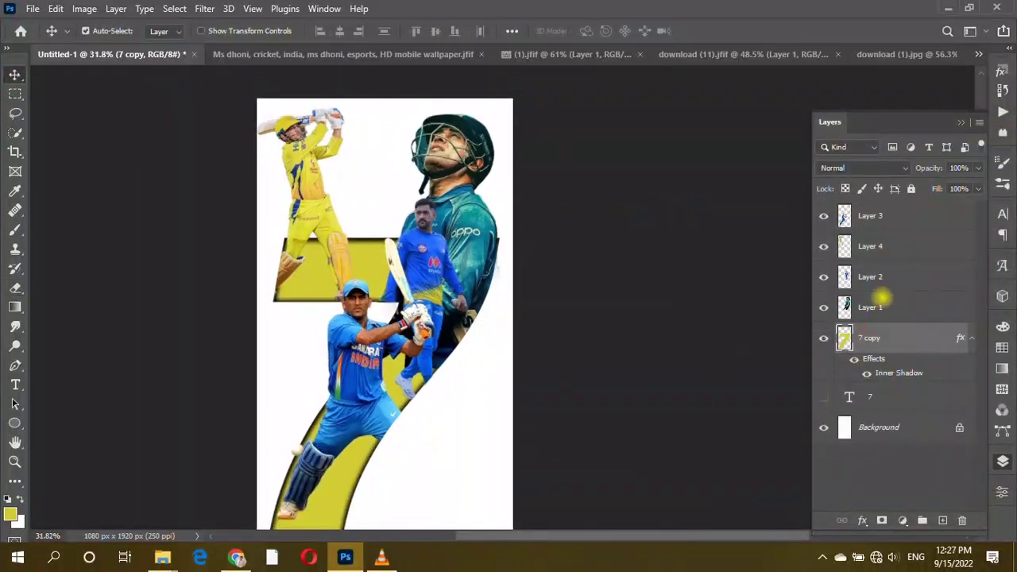
pyautogui.click(874, 307)
pyautogui.press('b')
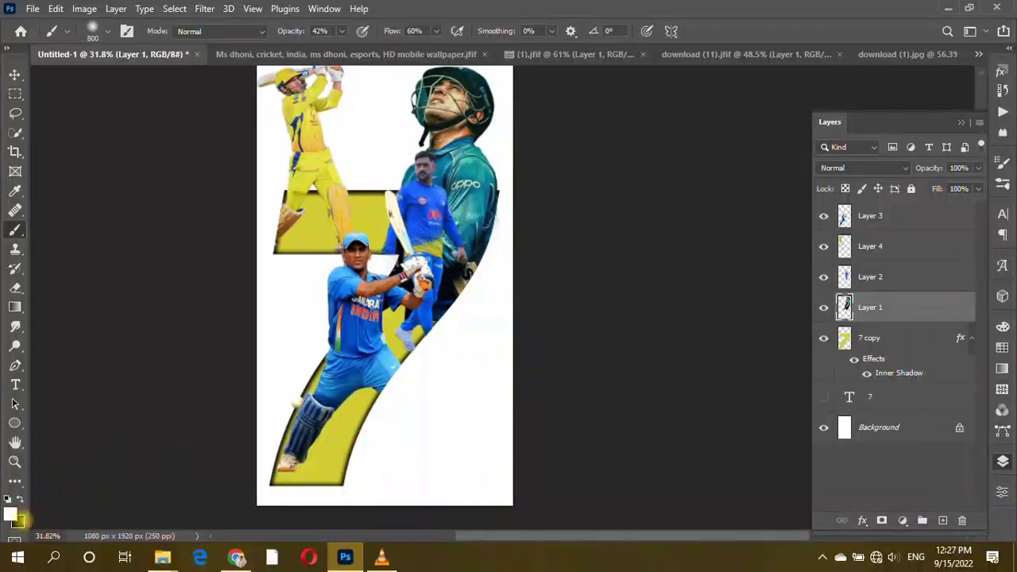
# - Sample the 7's yellow as a colour, then try and undo fading strokes along its right curve
pyautogui.click(17, 520)
pyautogui.click(345, 445)
pyautogui.click(942, 136)
pyautogui.moveTo(455, 340)
pyautogui.mouseDown()
pyautogui.moveTo(515, 270)
pyautogui.moveTo(272, 475)
pyautogui.mouseUp()
pyautogui.hotkey('ctrl', 'z')
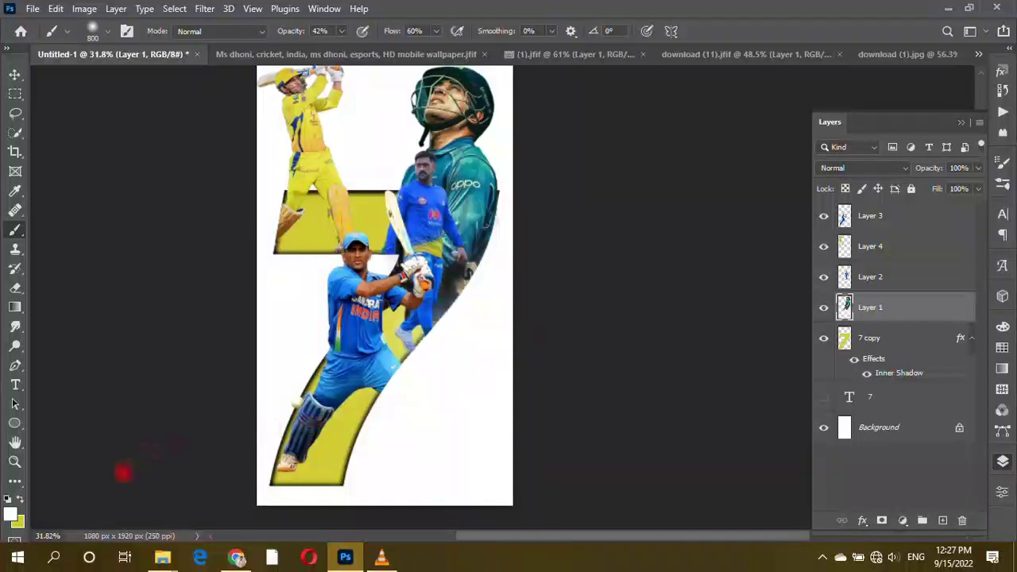
pyautogui.moveTo(429, 381); pyautogui.dragTo(481, 230)
pyautogui.hotkey('ctrl', 'z')
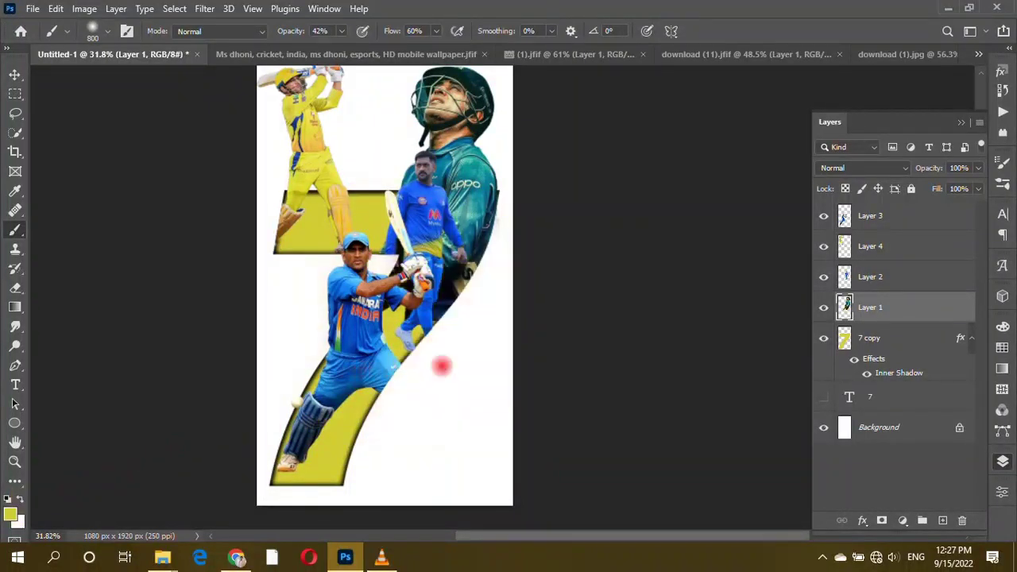
# - Discard a yellow haze inside the 7 and lighten the dark patch by its lower-right curve
pyautogui.keyDown('ctrl'); pyautogui.click(844, 338); pyautogui.keyUp('ctrl')
pyautogui.moveTo(421, 318); pyautogui.dragTo(476, 230)
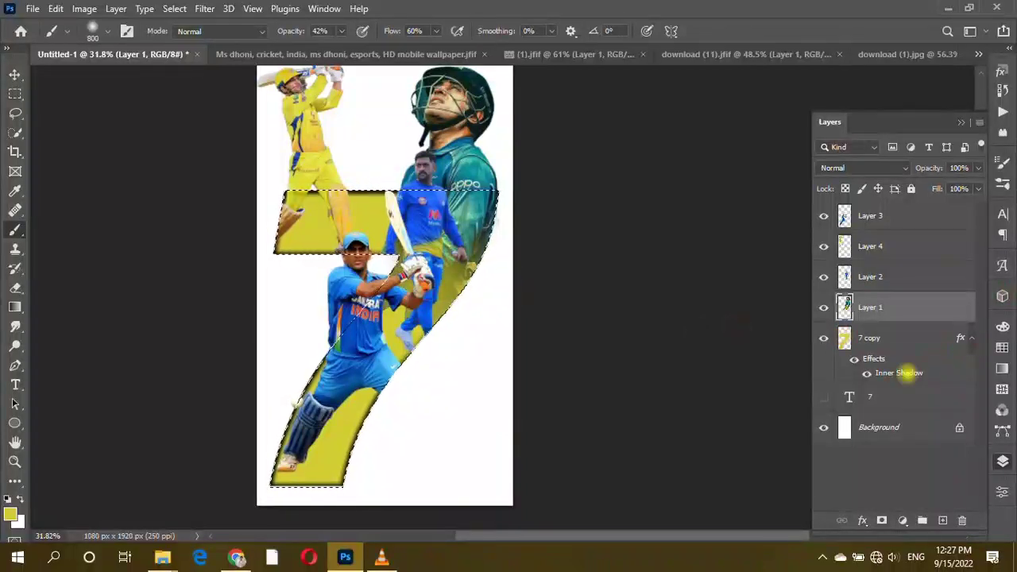
pyautogui.click(907, 373)
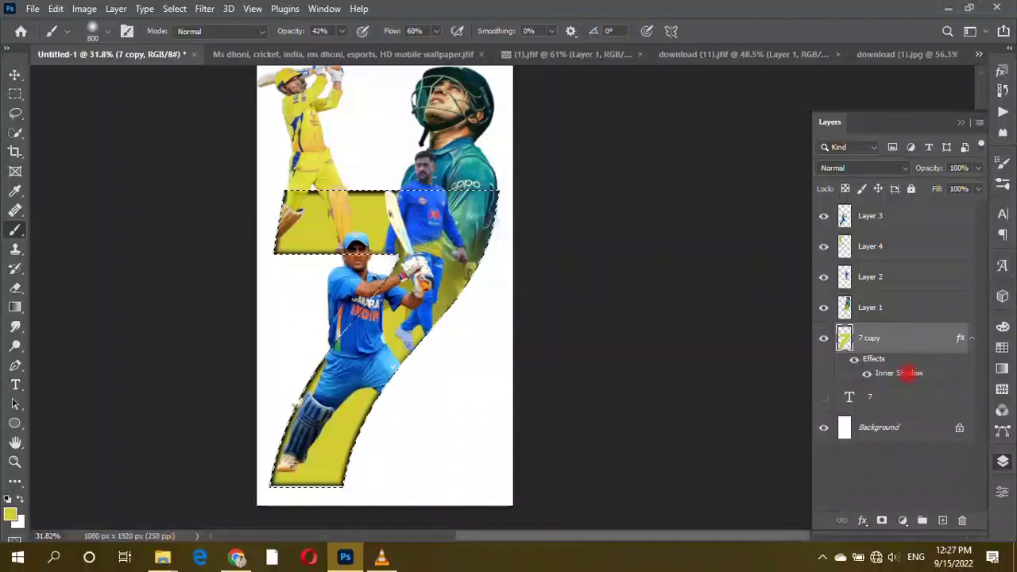
pyautogui.hotkey('ctrl', 'z')
pyautogui.hotkey('ctrl', 'd')
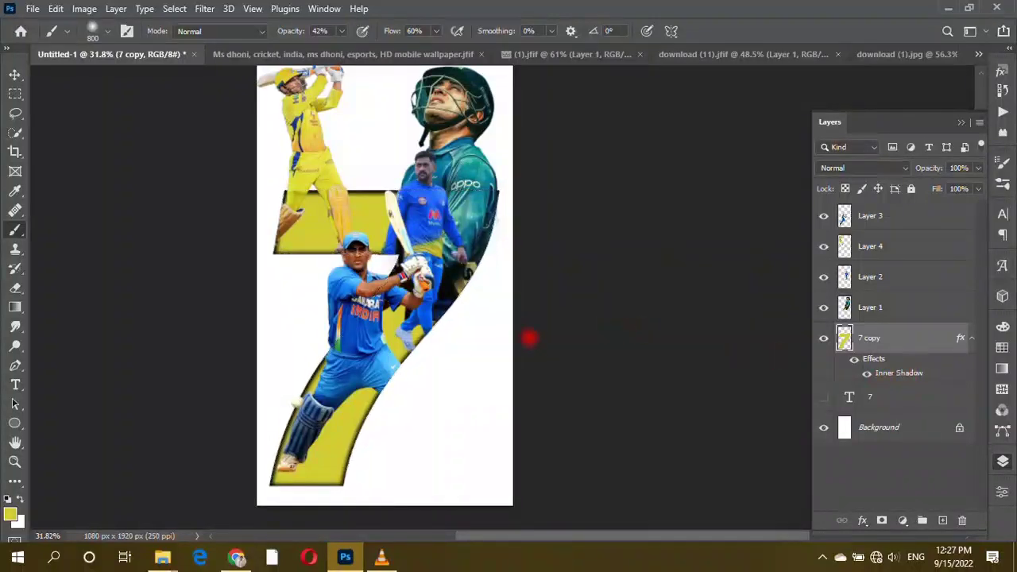
pyautogui.moveTo(433, 318); pyautogui.dragTo(445, 373)
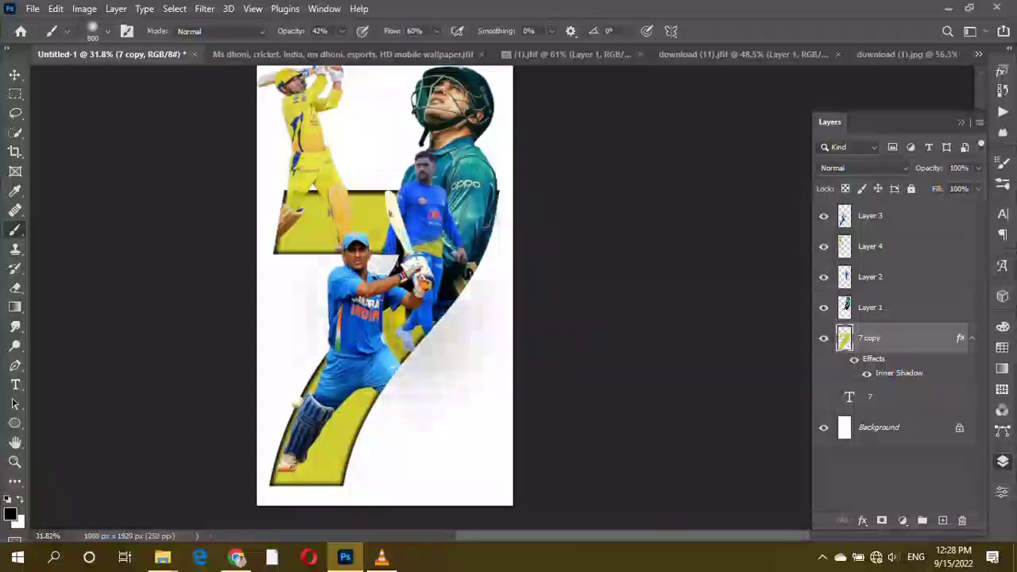
pyautogui.moveTo(468, 302); pyautogui.dragTo(433, 373)
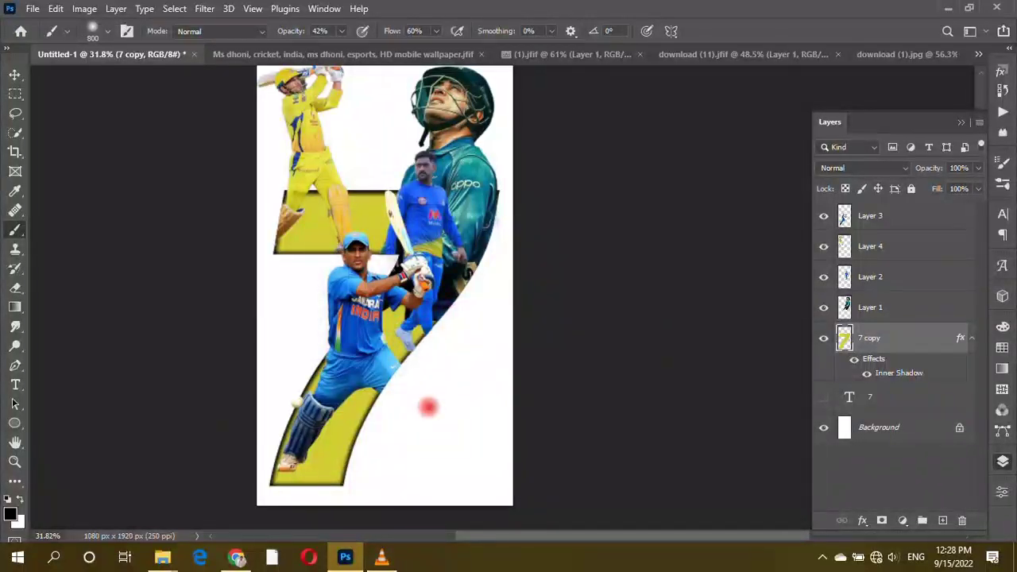
pyautogui.scroll(2, 411, 389)
pyautogui.scroll(3, 411, 390)
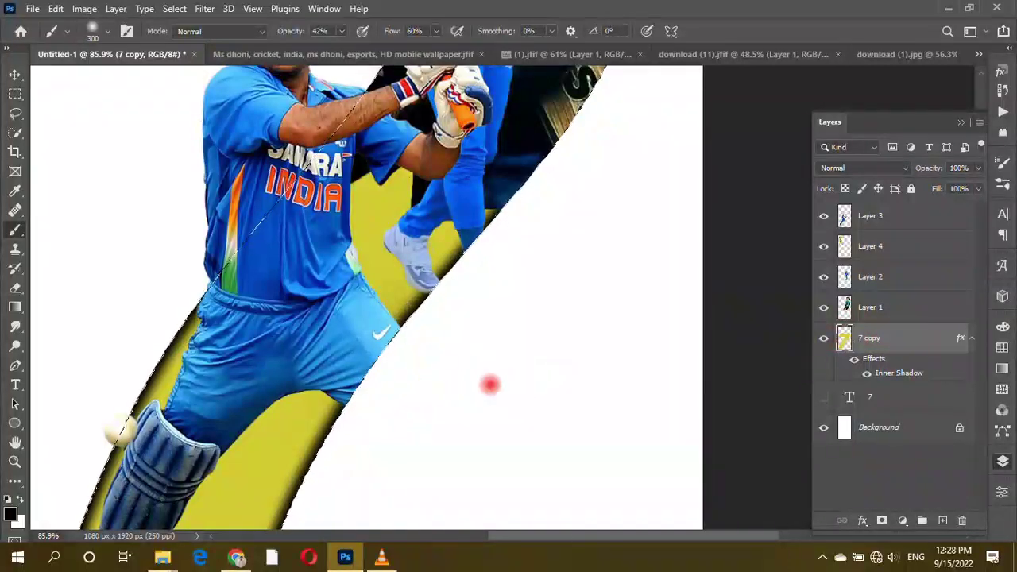
# - On Layer 3, paint shadow along the 7's diagonal edge
pyautogui.click(904, 275)
pyautogui.click(866, 220)
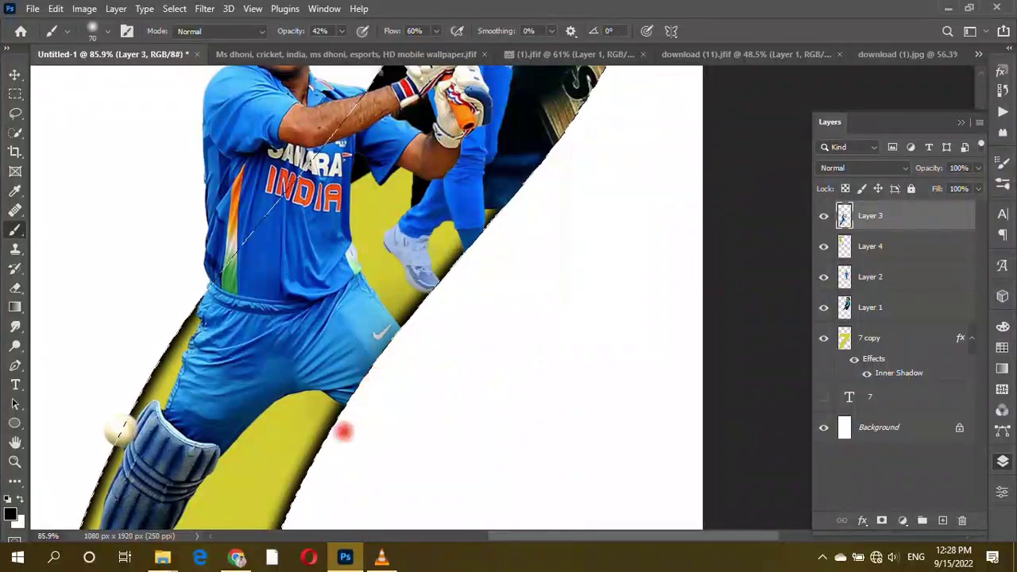
pyautogui.scroll(-2, 437, 386)
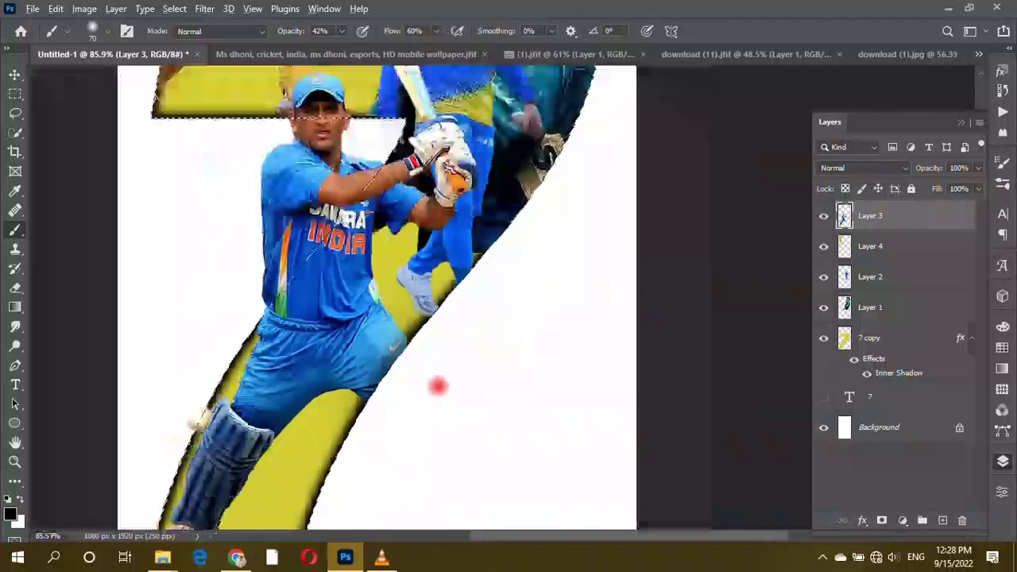
pyautogui.scroll(4, 454, 318)
pyautogui.moveTo(369, 367)
pyautogui.mouseDown()
pyautogui.moveTo(472, 254)
pyautogui.moveTo(399, 370)
pyautogui.moveTo(508, 215)
pyautogui.moveTo(439, 298)
pyautogui.mouseUp()
# - Add an empty Layer 5 directly above the Background layer
pyautogui.scroll(-2, 439, 298)
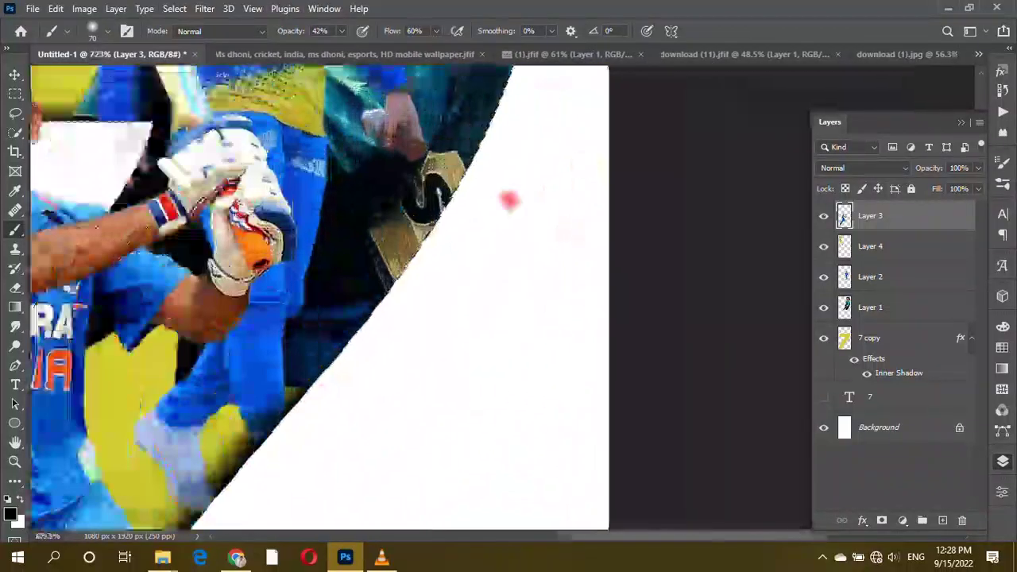
pyautogui.scroll(-2, 581, 164)
pyautogui.scroll(-1, 513, 309)
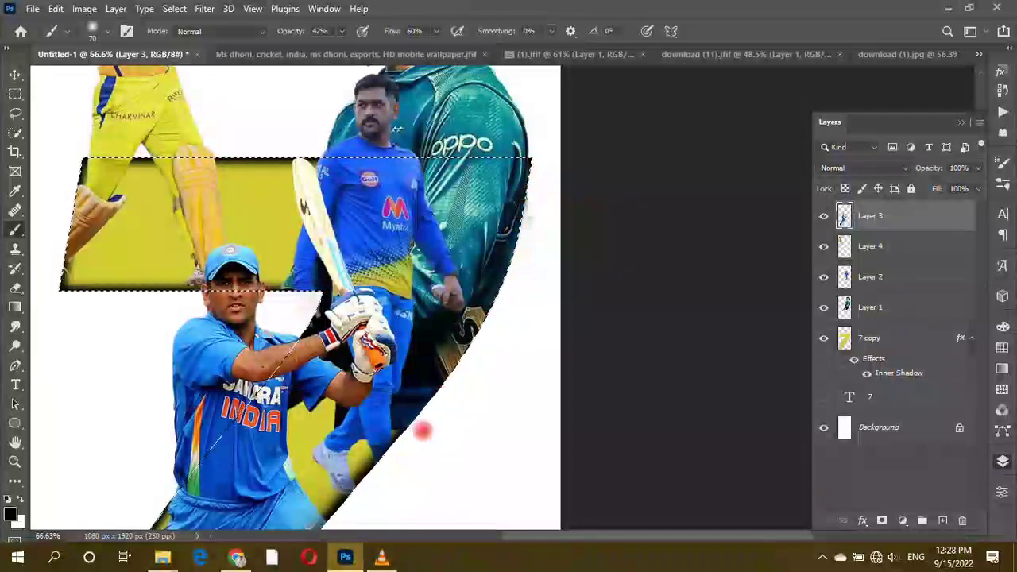
pyautogui.scroll(-1, 443, 395)
pyautogui.scroll(-1, 443, 395)
pyautogui.scroll(1, 334, 231)
pyautogui.scroll(1, 336, 215)
pyautogui.scroll(-2, 373, 274)
pyautogui.scroll(-1, 413, 329)
pyautogui.scroll(1, 609, 245)
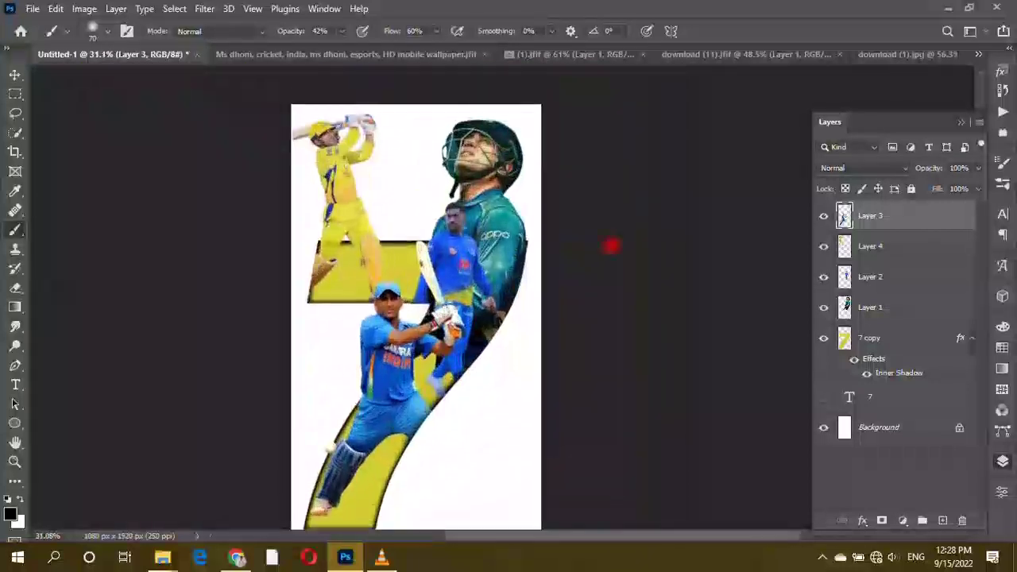
pyautogui.scroll(-1, 609, 246)
pyautogui.click(953, 427)
pyautogui.click(942, 520)
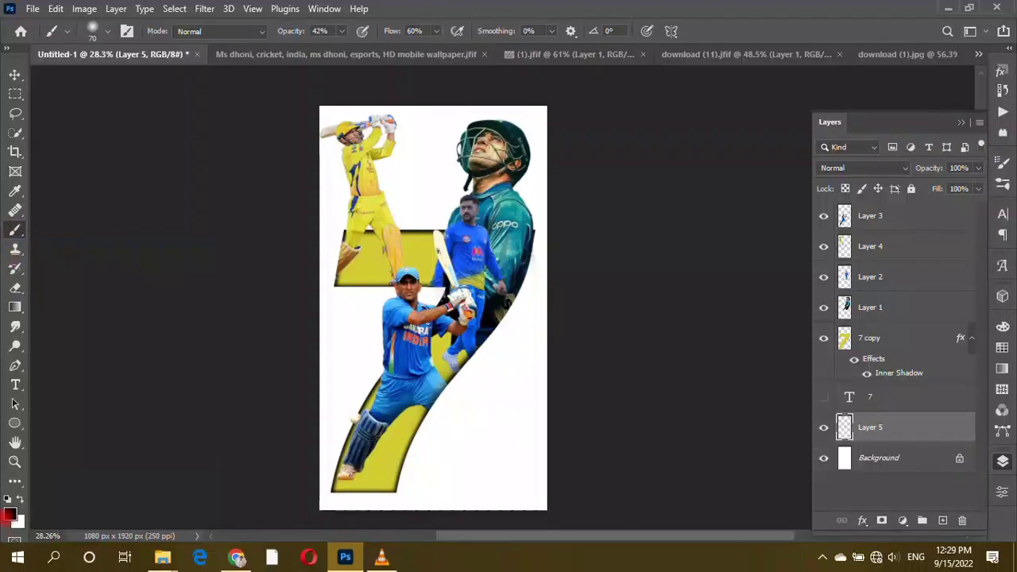
# - Paint a strong green wash over the lower half of the backdrop with the soft brush
pyautogui.click(10, 514)
pyautogui.click(810, 271)
pyautogui.moveTo(792, 199); pyautogui.dragTo(794, 224)
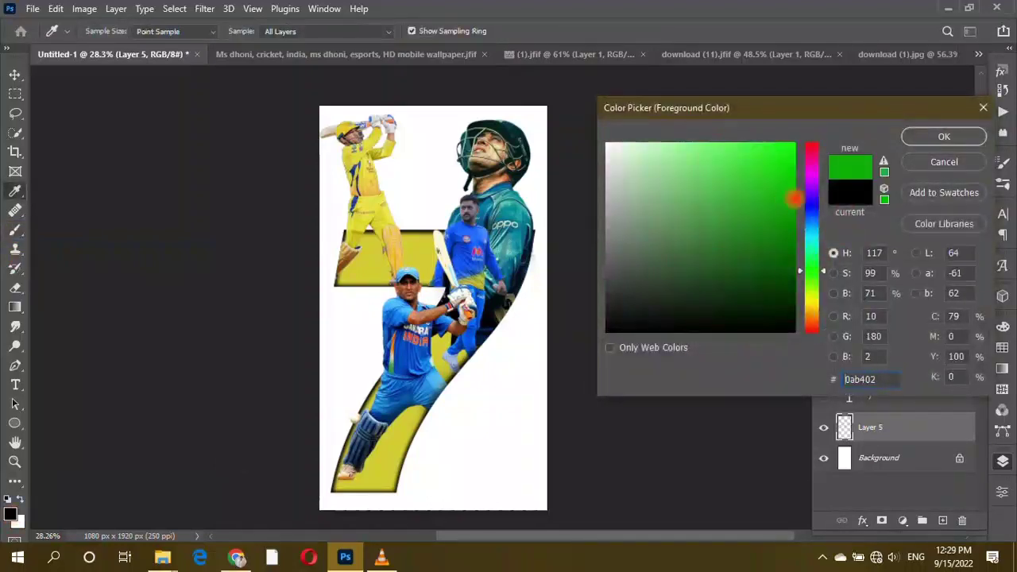
pyautogui.click(943, 136)
pyautogui.press('b')
pyautogui.scroll(-2, 422, 432)
pyautogui.scroll(1, 421, 432)
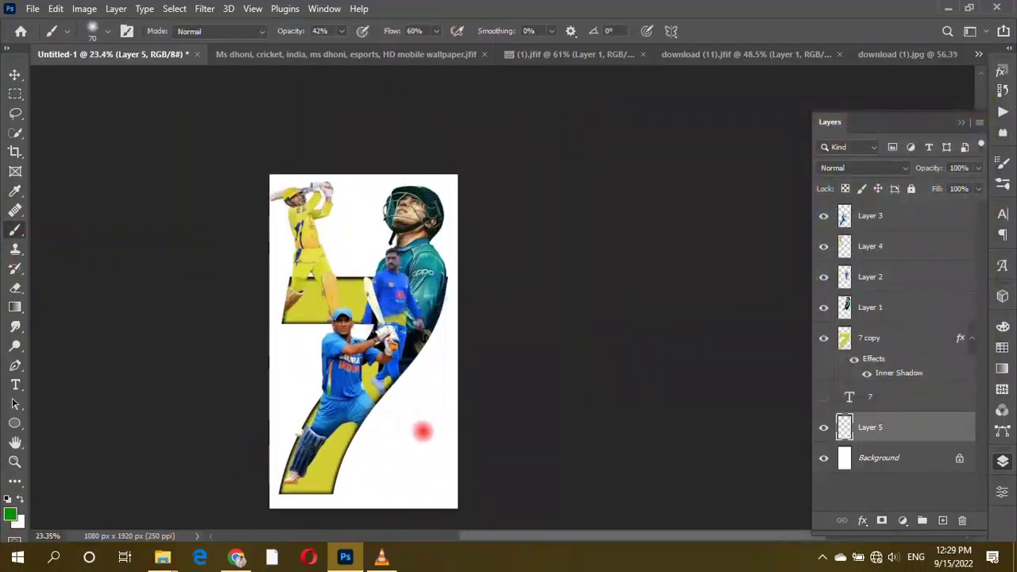
pyautogui.moveTo(288, 486); pyautogui.dragTo(475, 484)
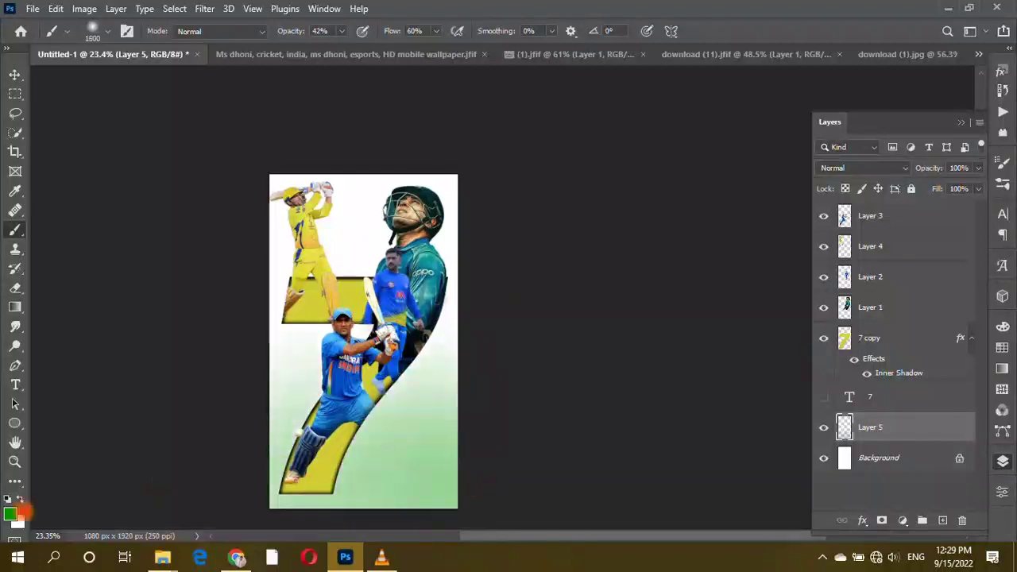
pyautogui.moveTo(699, 401); pyautogui.dragTo(686, 416)
pyautogui.moveTo(624, 447); pyautogui.dragTo(559, 467)
# - Paint bright blue (from #004096) over the backdrop above the green
pyautogui.scroll(3, 479, 276)
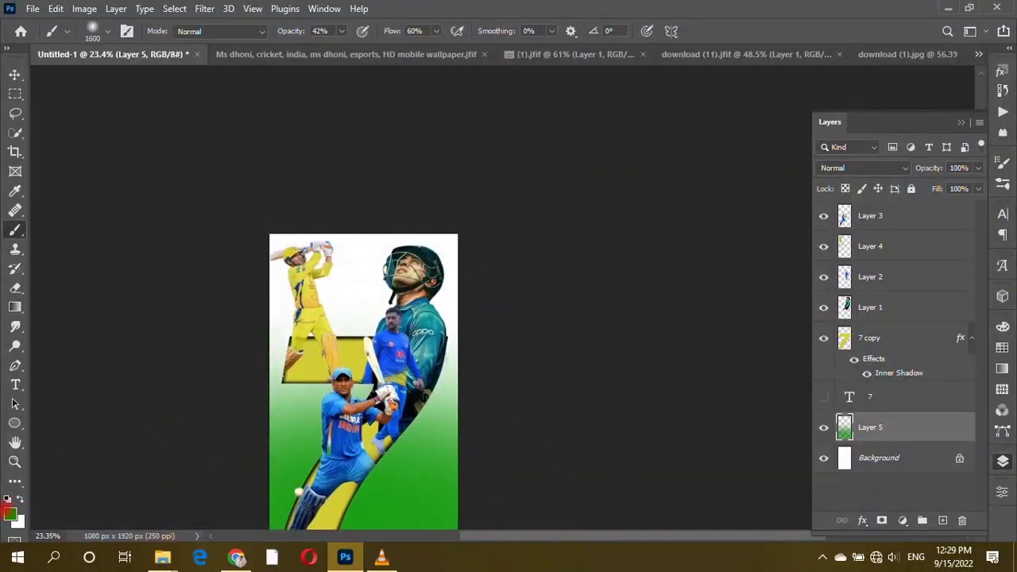
pyautogui.click(10, 513)
pyautogui.write('004096')
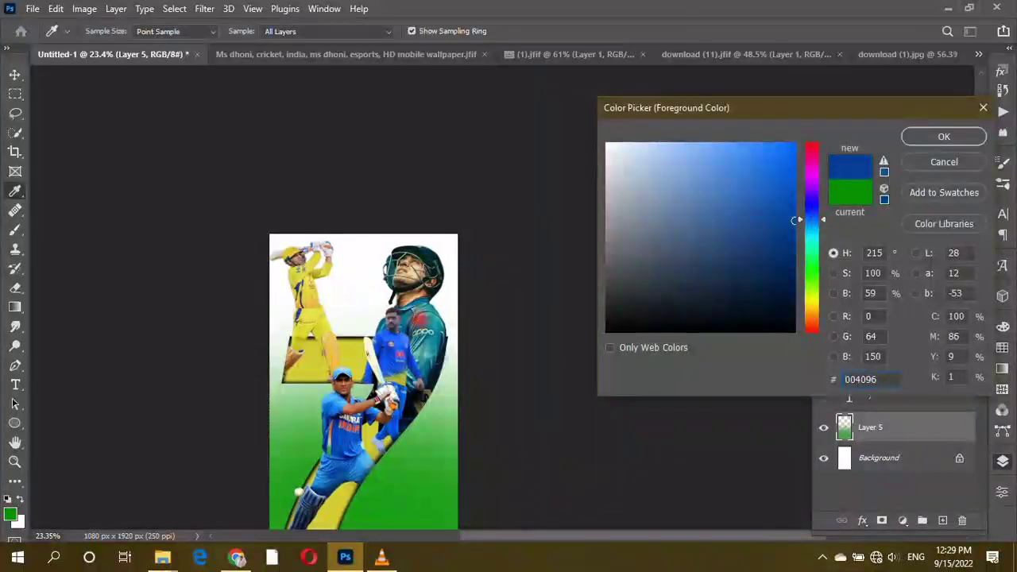
pyautogui.click(774, 176)
pyautogui.click(907, 141)
pyautogui.press('b')
pyautogui.moveTo(601, 266)
pyautogui.mouseDown()
pyautogui.moveTo(522, 270)
pyautogui.moveTo(479, 315)
pyautogui.mouseUp()
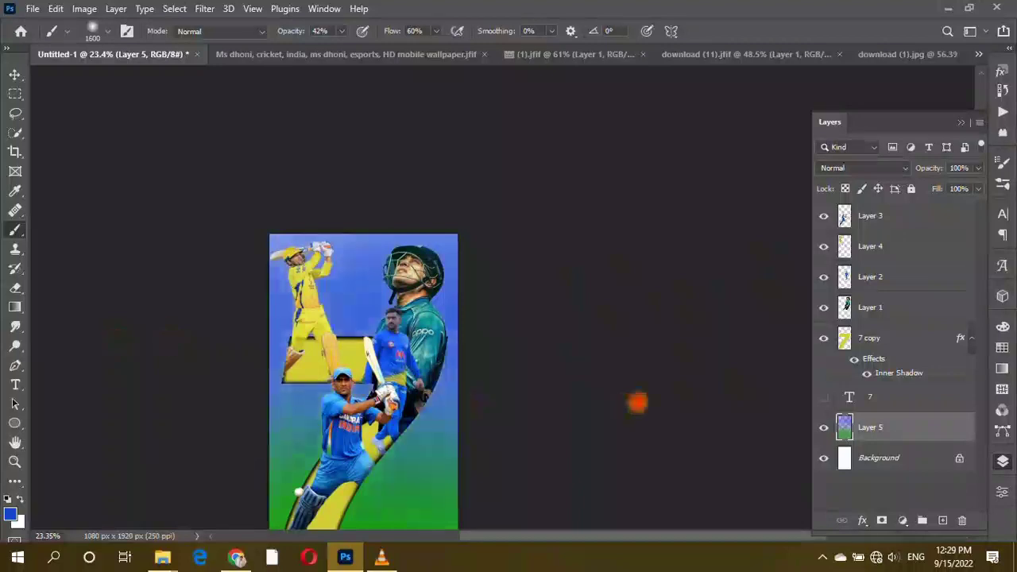
pyautogui.moveTo(636, 402); pyautogui.dragTo(515, 250)
pyautogui.scroll(1, 278, 317)
pyautogui.scroll(1, 451, 284)
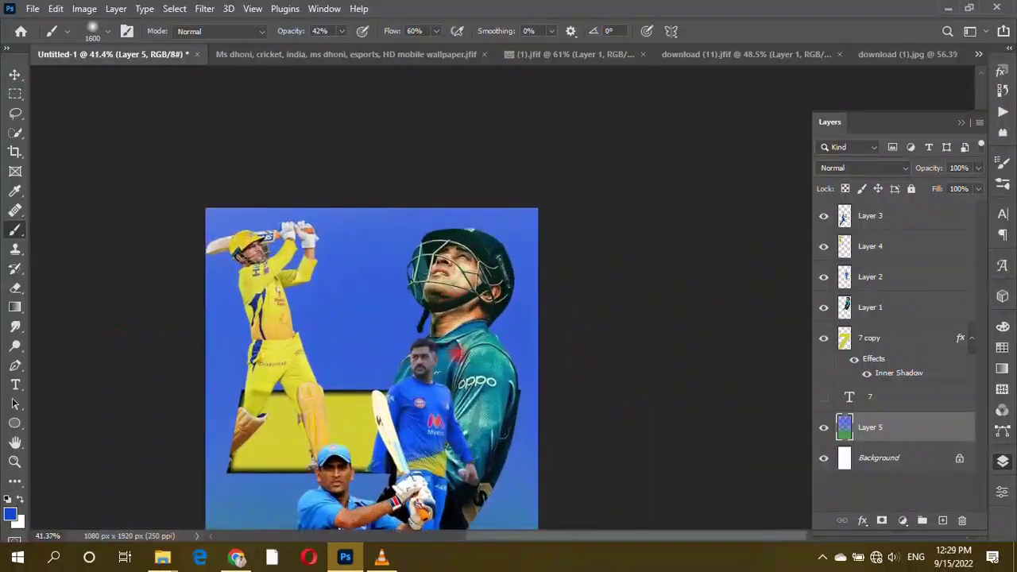
# - Lighten the top of the backdrop with a smaller white soft brush
pyautogui.click(11, 515)
pyautogui.click(607, 144)
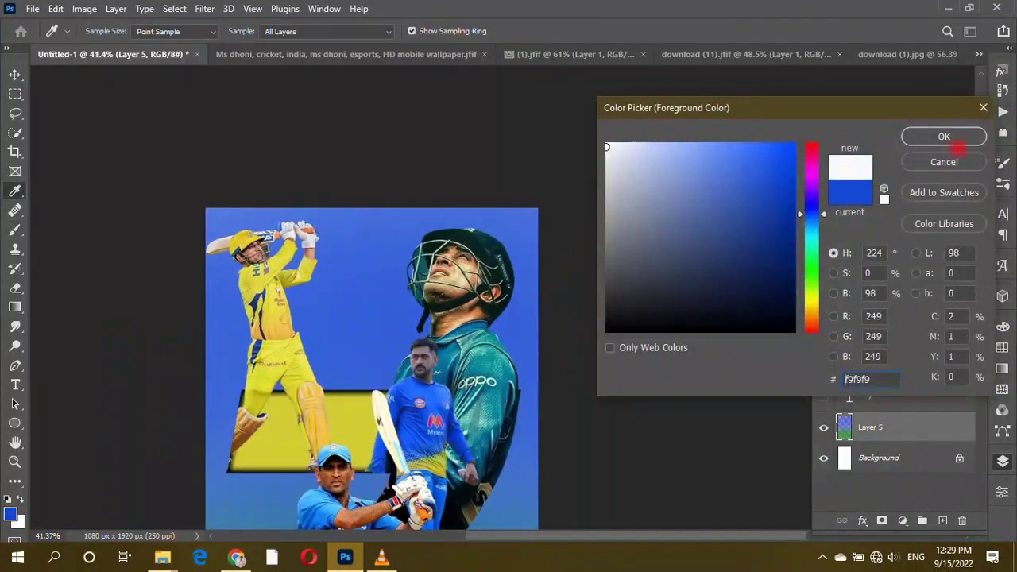
pyautogui.click(944, 136)
pyautogui.press('[')
pyautogui.press('[')
pyautogui.moveTo(266, 191)
pyautogui.mouseDown()
pyautogui.moveTo(696, 168)
pyautogui.moveTo(293, 240)
pyautogui.moveTo(663, 227)
pyautogui.moveTo(629, 277)
pyautogui.mouseUp()
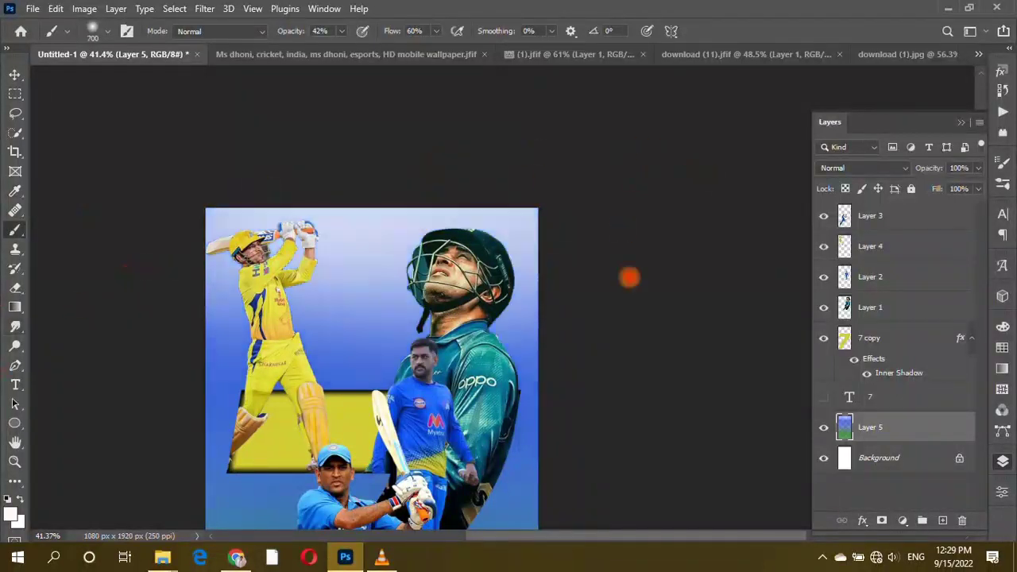
pyautogui.scroll(-3, 641, 305)
pyautogui.scroll(1, 628, 309)
pyautogui.scroll(2, 678, 236)
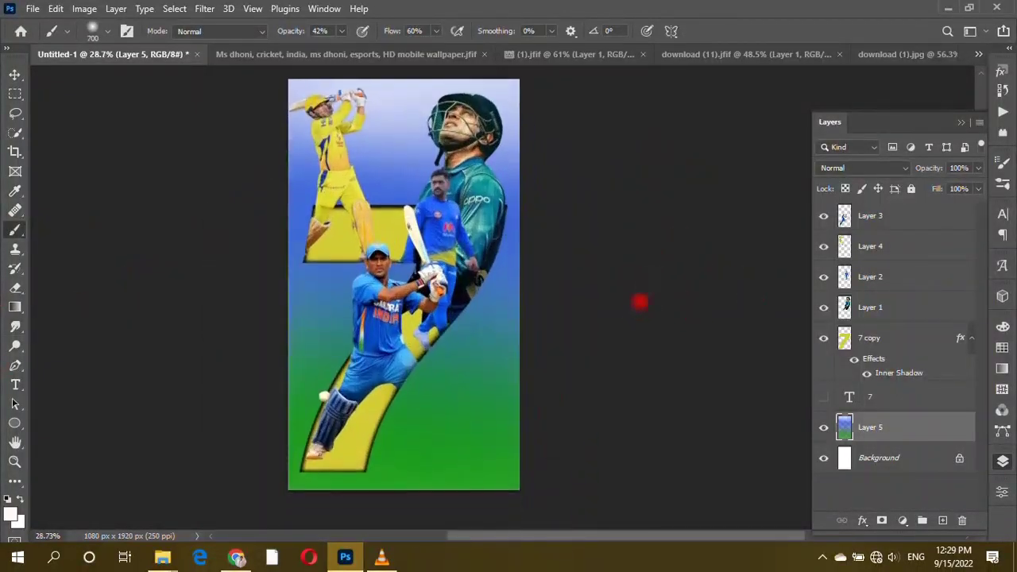
pyautogui.click(15, 385)
pyautogui.click(439, 401)
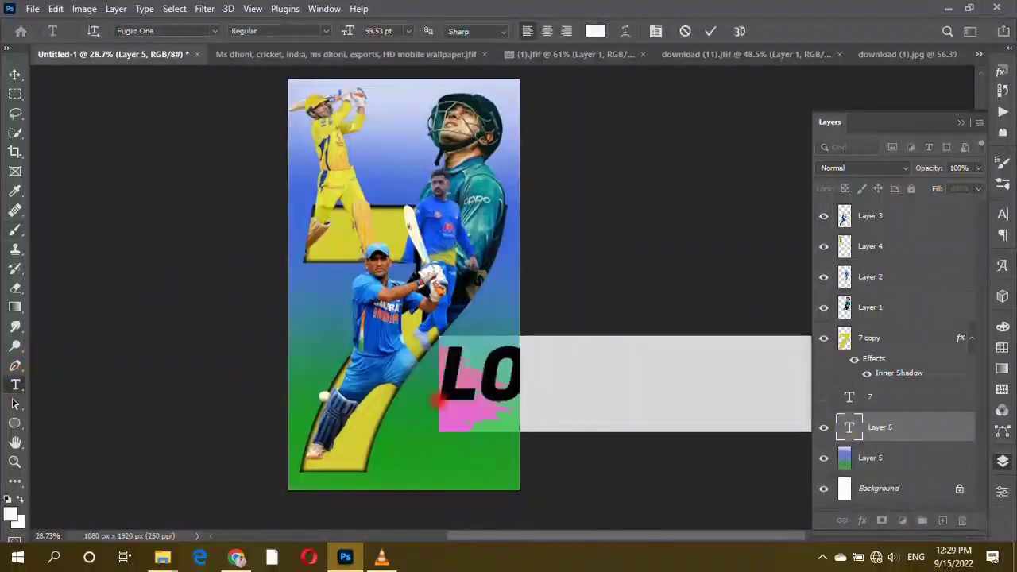
# - Type 'MS' and shift it down-left on the poster
pyautogui.write('MS')
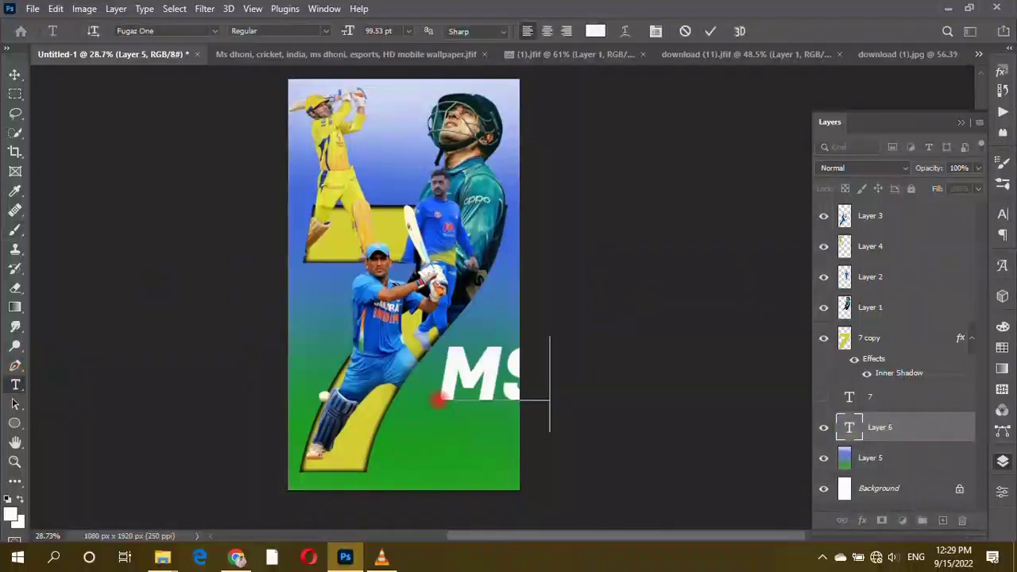
pyautogui.click(15, 73)
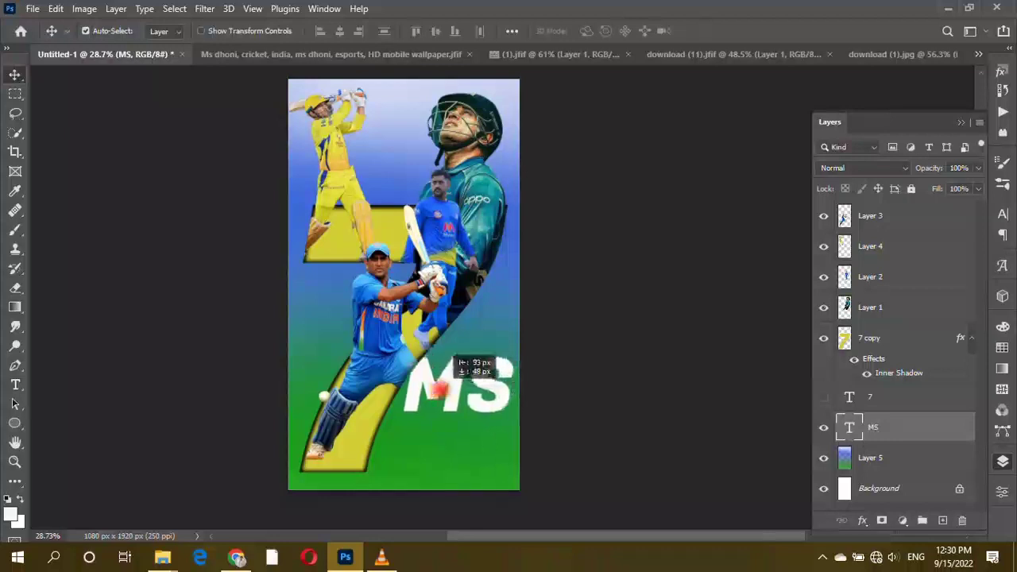
pyautogui.moveTo(477, 377); pyautogui.dragTo(443, 401)
# - Add a second text line reading 'DHONI' below MS
pyautogui.click(15, 385)
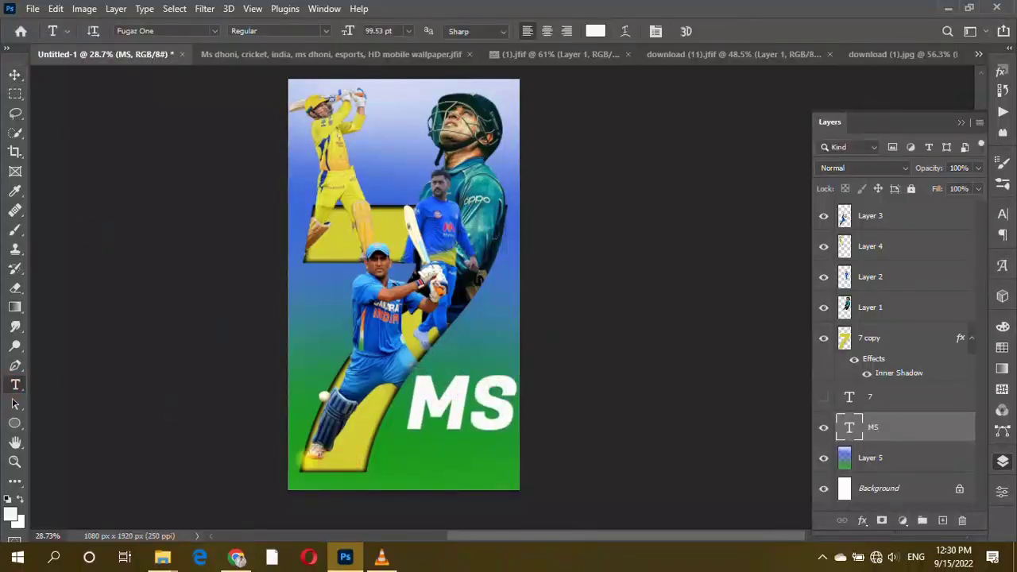
pyautogui.click(306, 459)
pyautogui.write('DHOM')
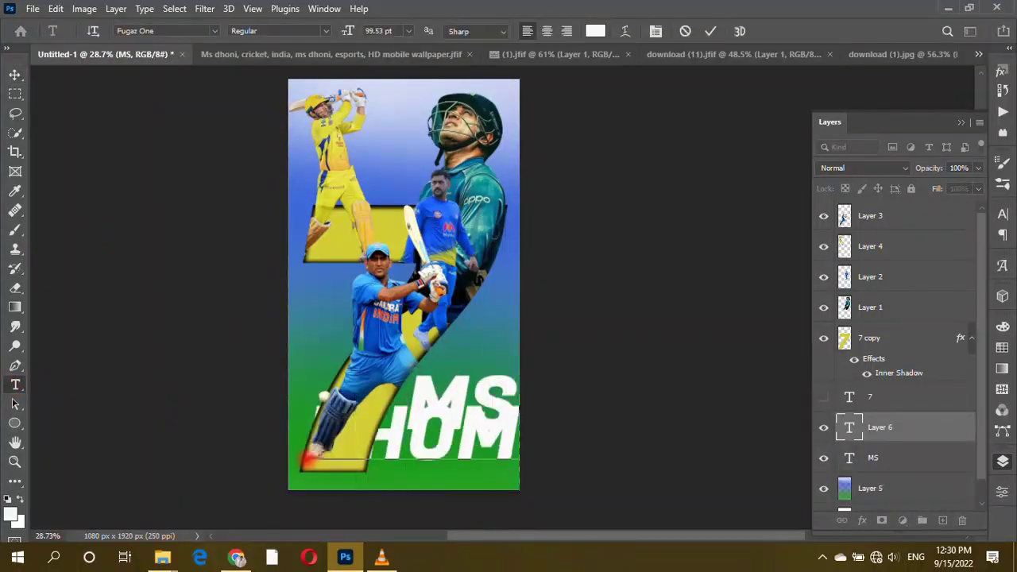
pyautogui.press('BackSpace')
pyautogui.write('NI')
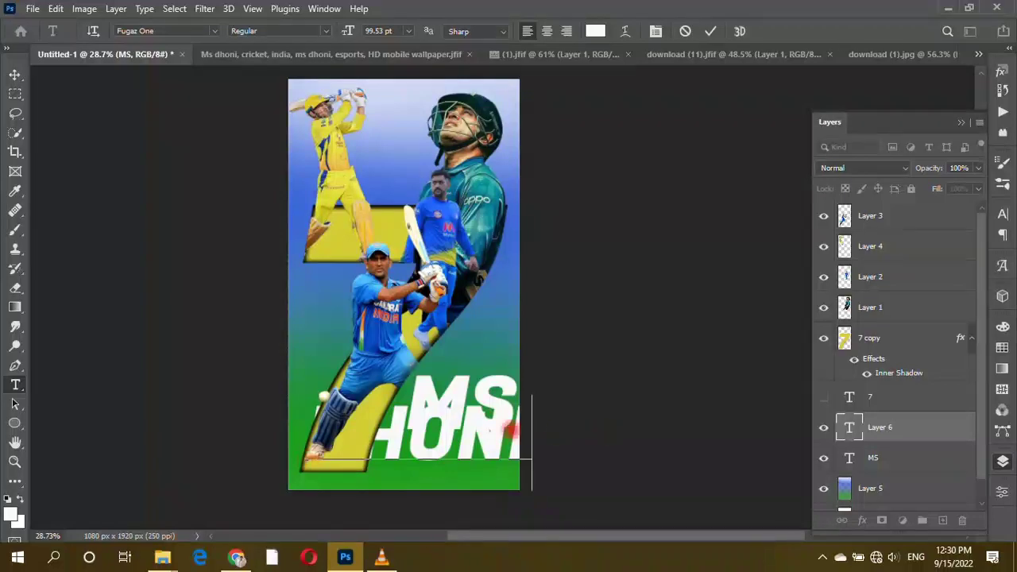
pyautogui.doubleClick(486, 437)
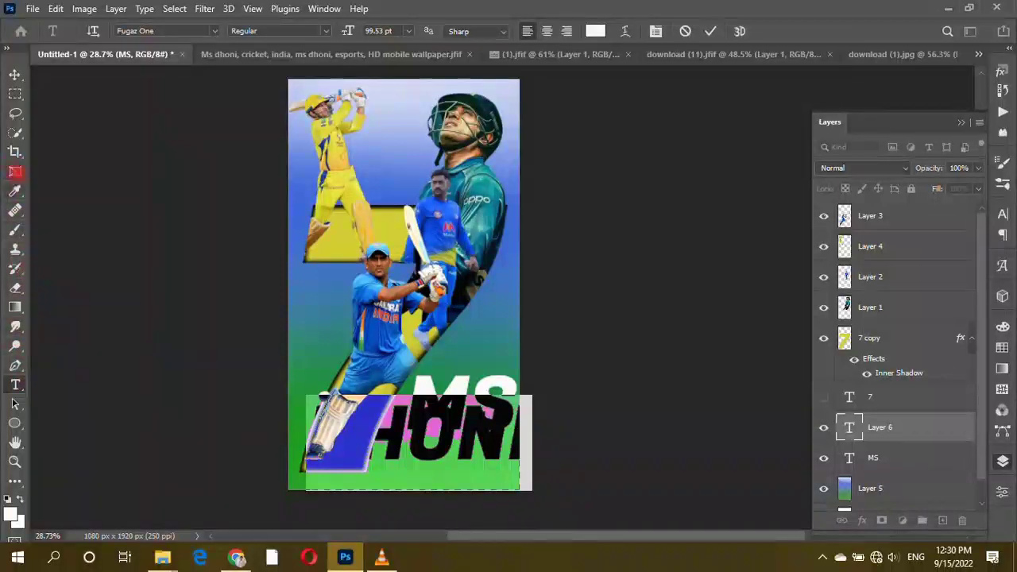
pyautogui.click(15, 191)
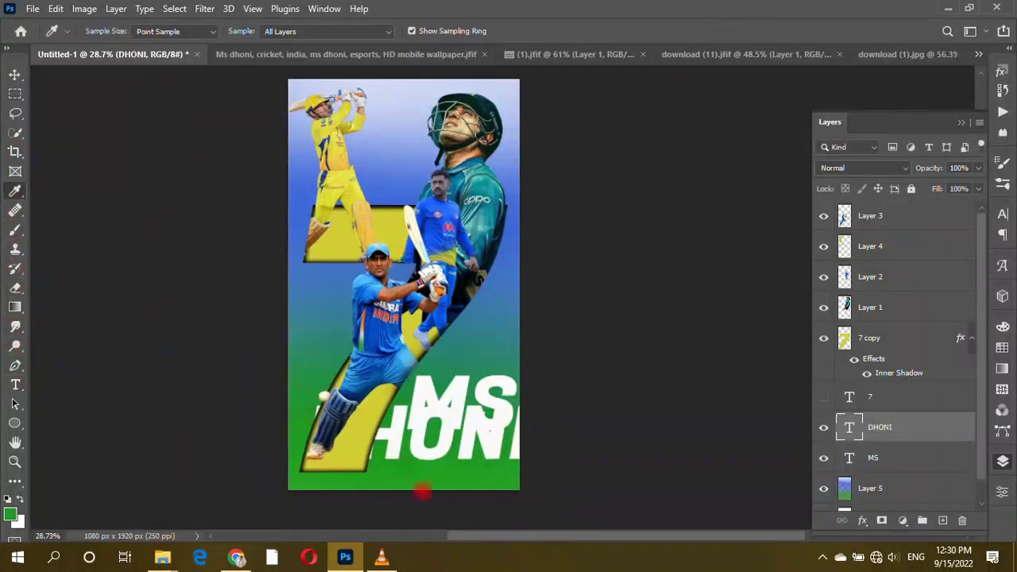
# - Recolour the DHONI text to the green sampled from the poster
pyautogui.click(15, 74)
pyautogui.doubleClick(480, 436)
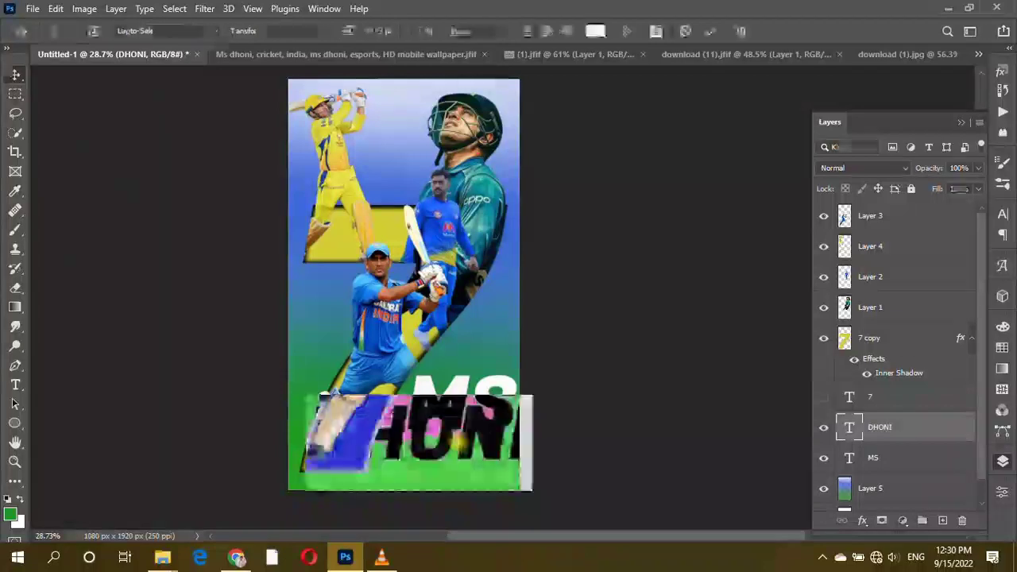
pyautogui.click(595, 31)
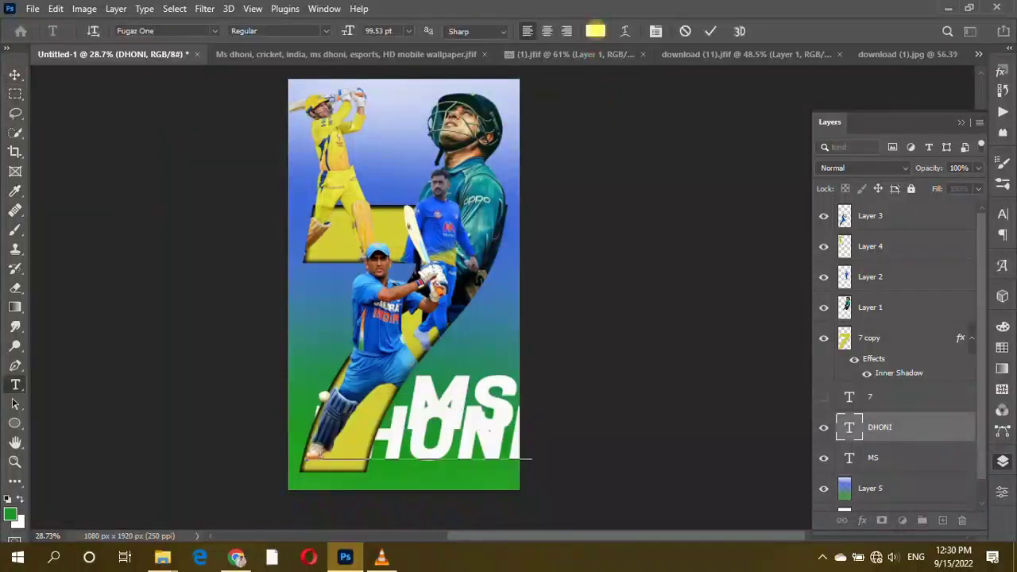
pyautogui.click(287, 414)
pyautogui.click(943, 138)
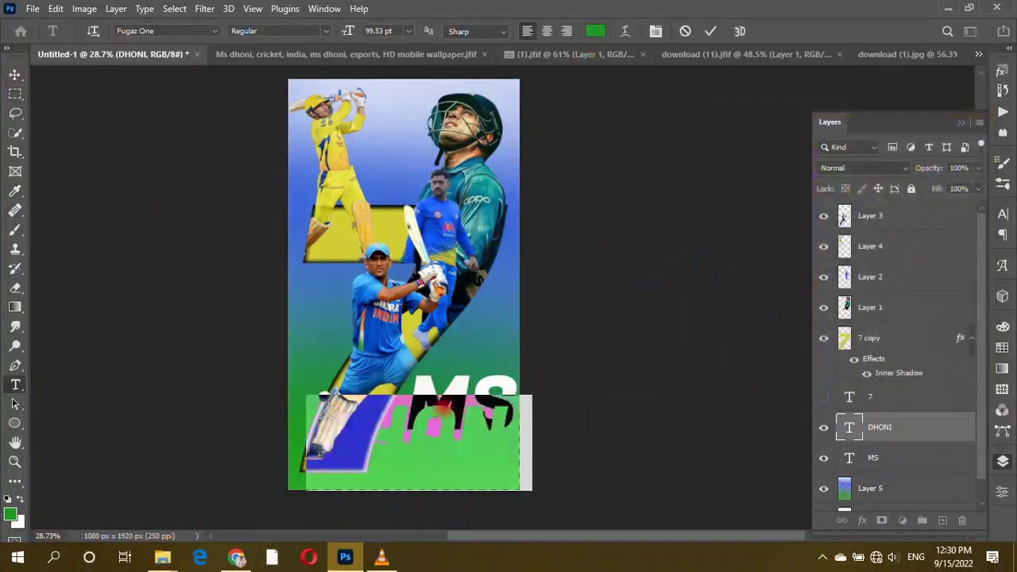
pyautogui.click(15, 74)
# - Recolour MS to the same sampled green and copy the 7's Inner Shadow onto DHONI
pyautogui.click(474, 393)
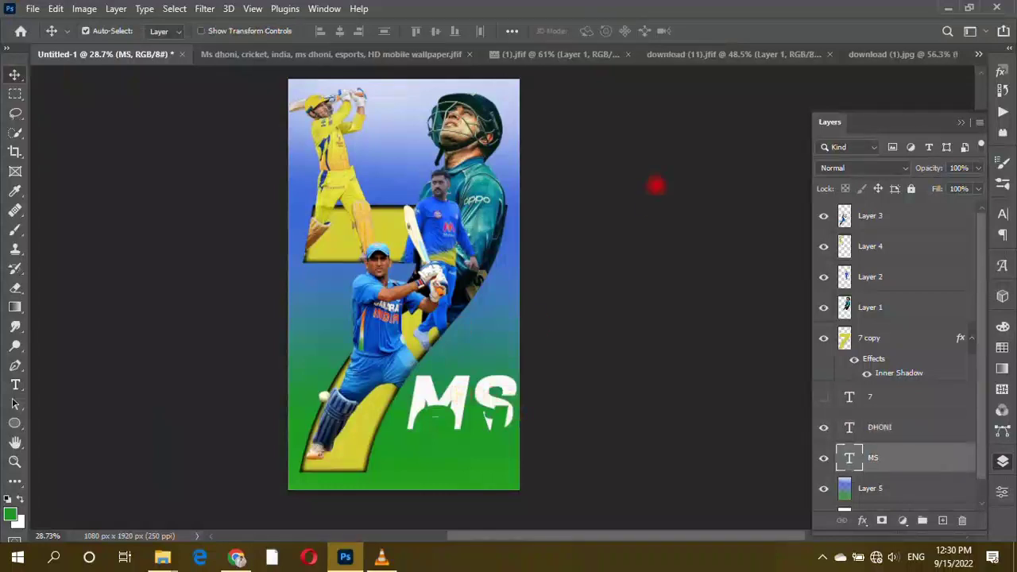
pyautogui.doubleClick(476, 394)
pyautogui.click(595, 31)
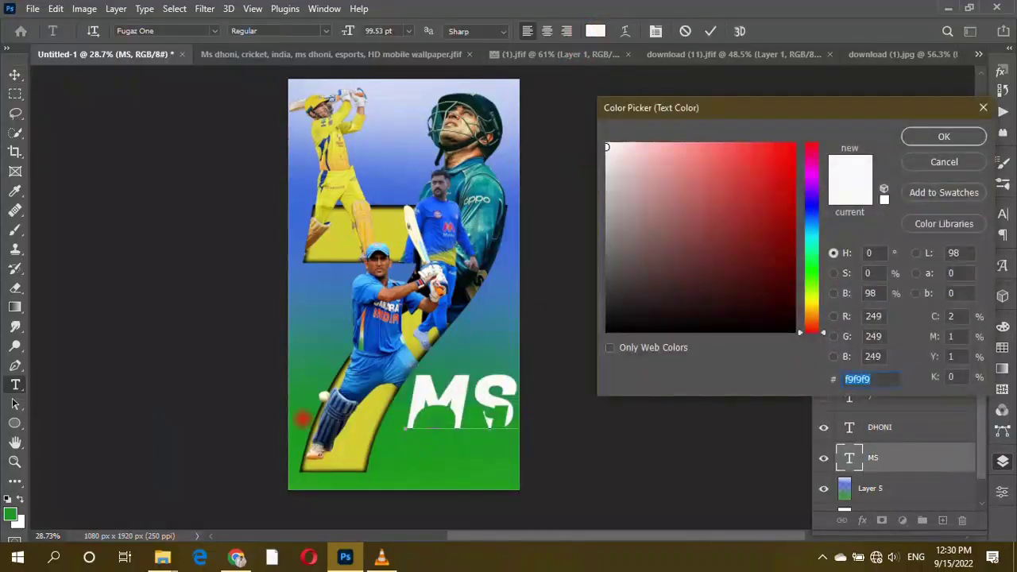
pyautogui.click(295, 435)
pyautogui.click(944, 137)
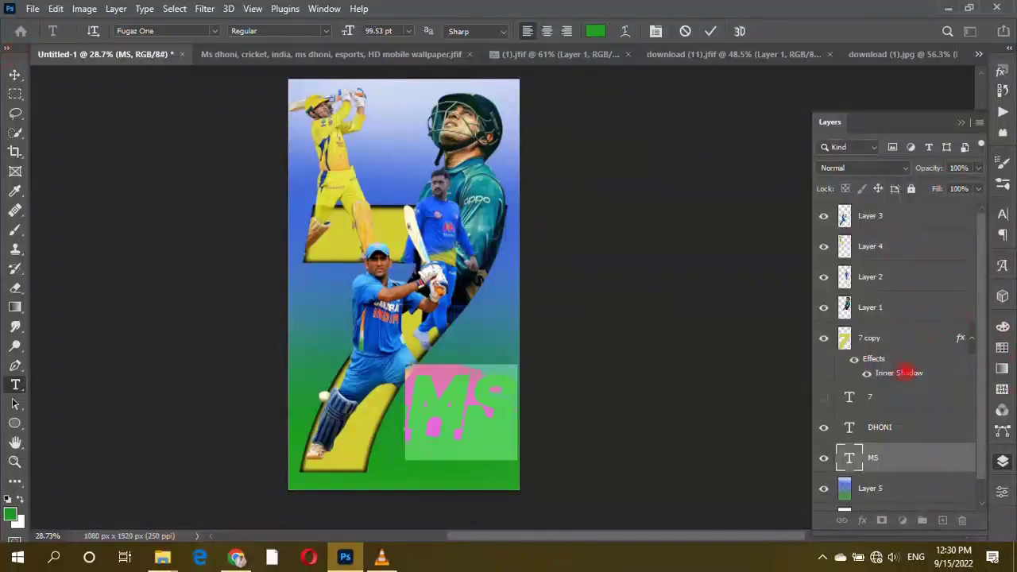
pyautogui.moveTo(900, 373); pyautogui.dragTo(930, 430)
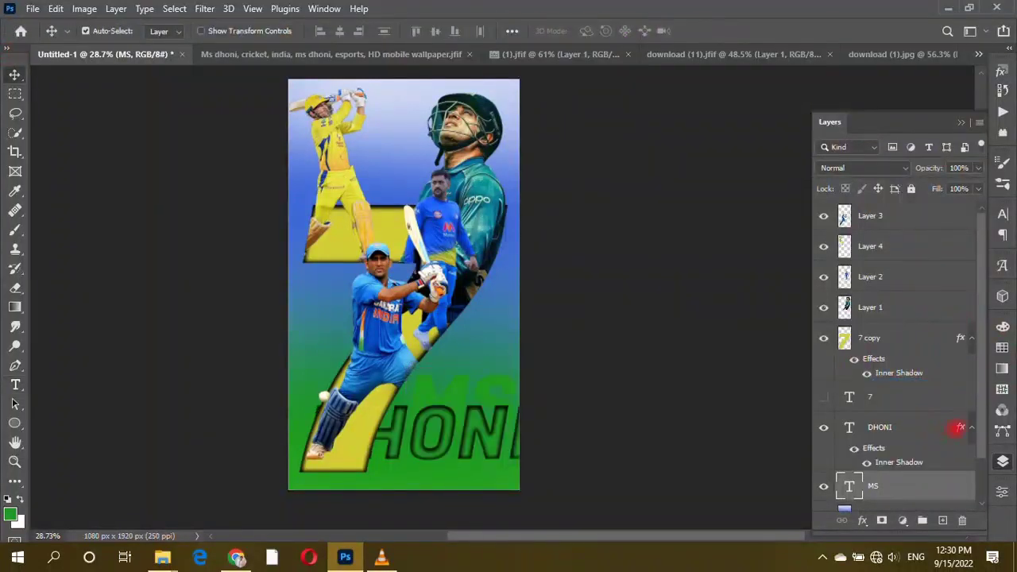
# - Copy the Inner Shadow onto MS, shrink DHONI to about 66%, and restack MS above it
pyautogui.moveTo(953, 496); pyautogui.dragTo(951, 493)
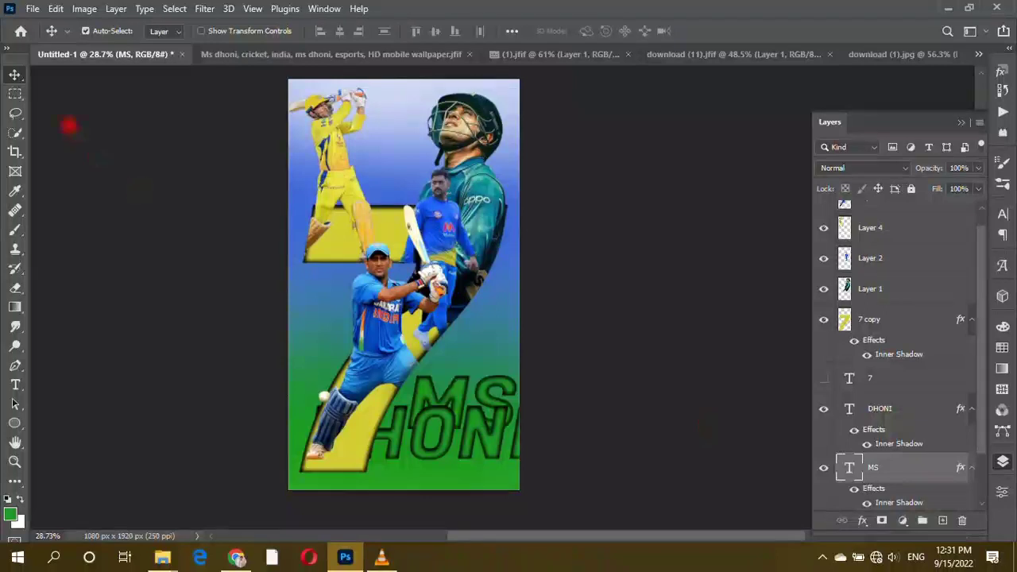
pyautogui.click(568, 424)
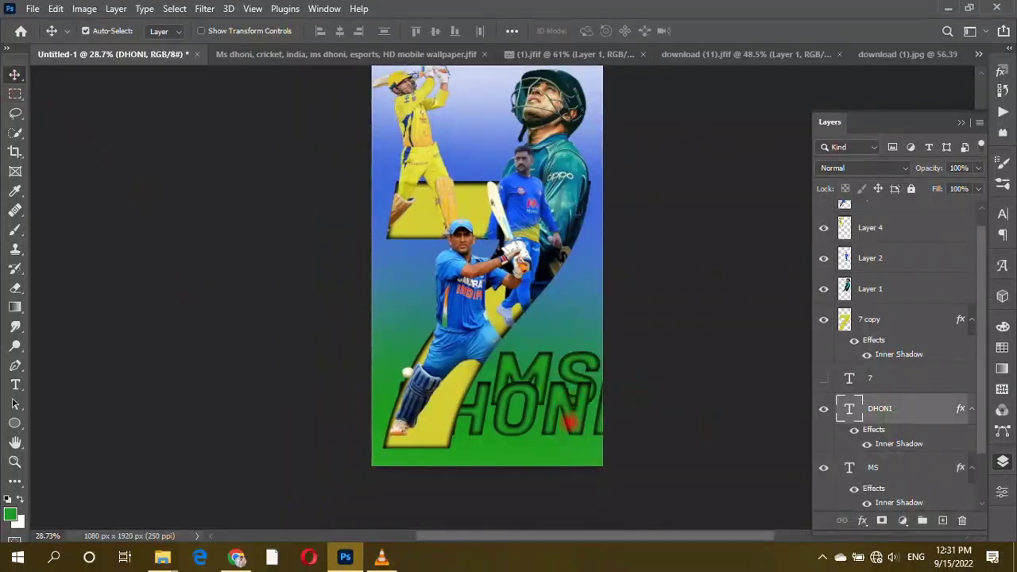
pyautogui.hotkey('ctrl', 't')
pyautogui.moveTo(642, 415)
pyautogui.mouseDown()
pyautogui.moveTo(585, 421)
pyautogui.moveTo(520, 411)
pyautogui.moveTo(574, 447)
pyautogui.moveTo(584, 441)
pyautogui.mouseUp()
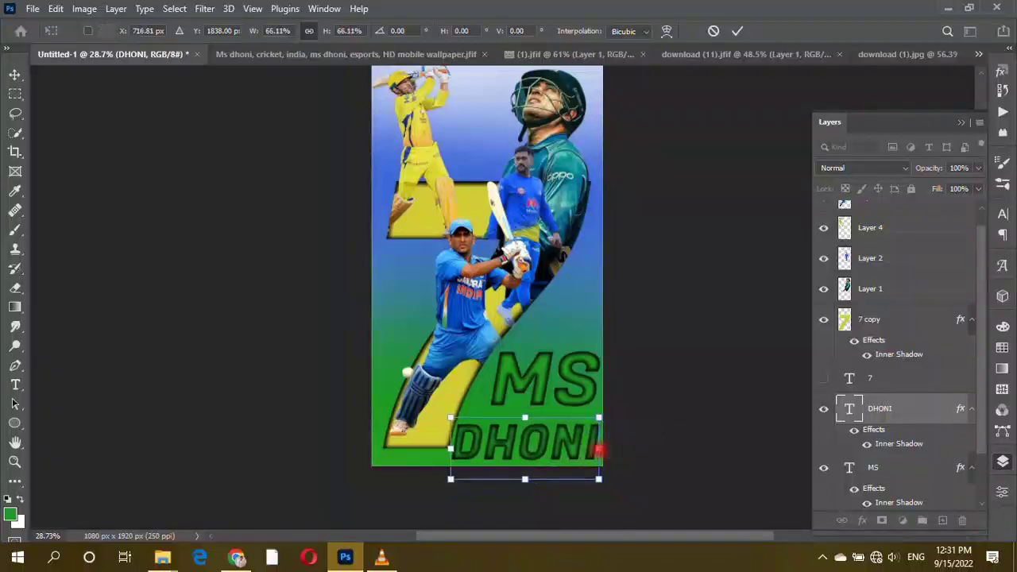
pyautogui.moveTo(577, 441); pyautogui.dragTo(611, 422)
pyautogui.press('Return')
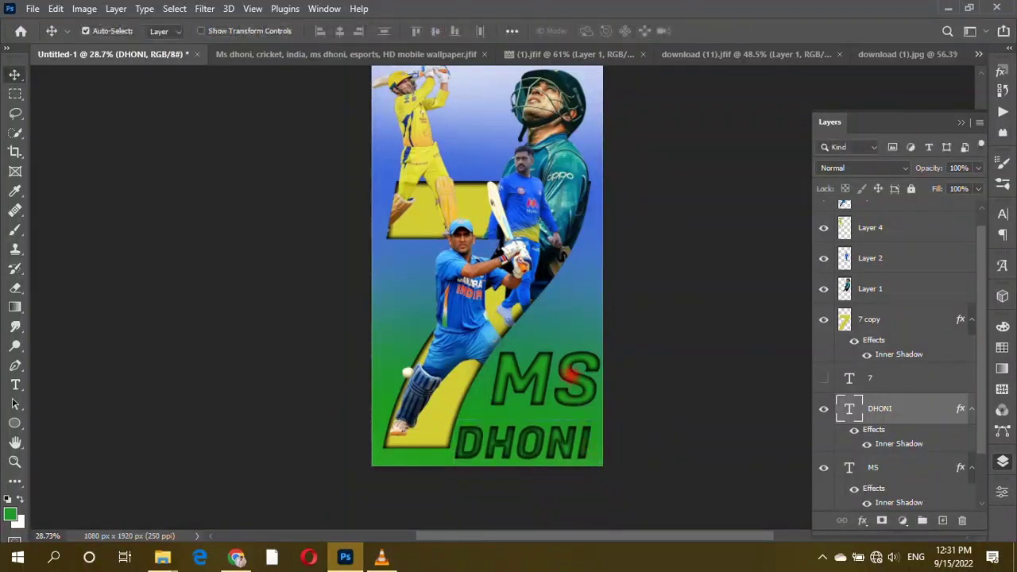
pyautogui.moveTo(568, 363); pyautogui.dragTo(559, 388)
pyautogui.click(939, 435)
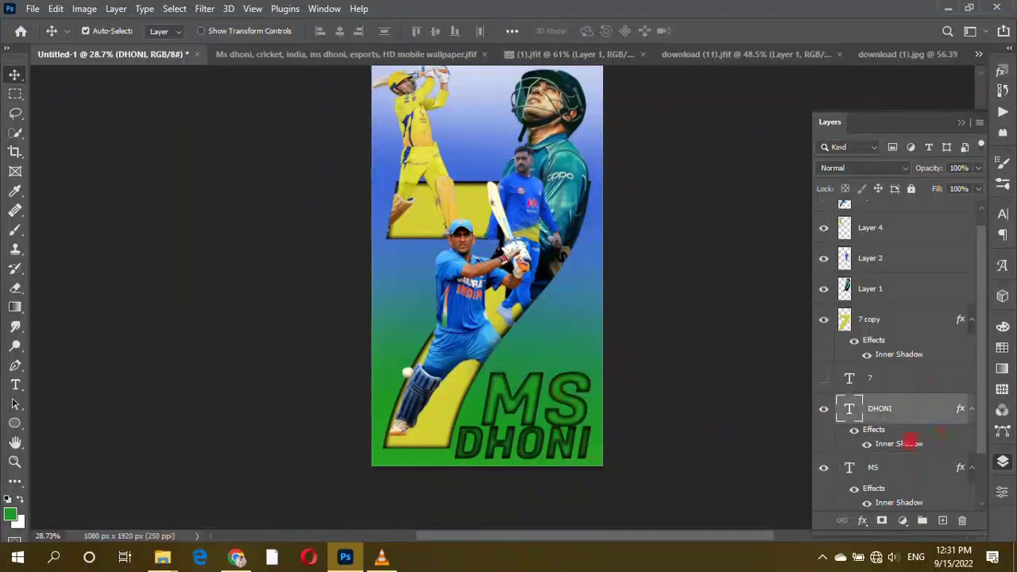
# - Adjust DHONI's Inner Shadow so its letters look more hollow
pyautogui.doubleClick(918, 332)
pyautogui.moveTo(715, 129); pyautogui.dragTo(978, 111)
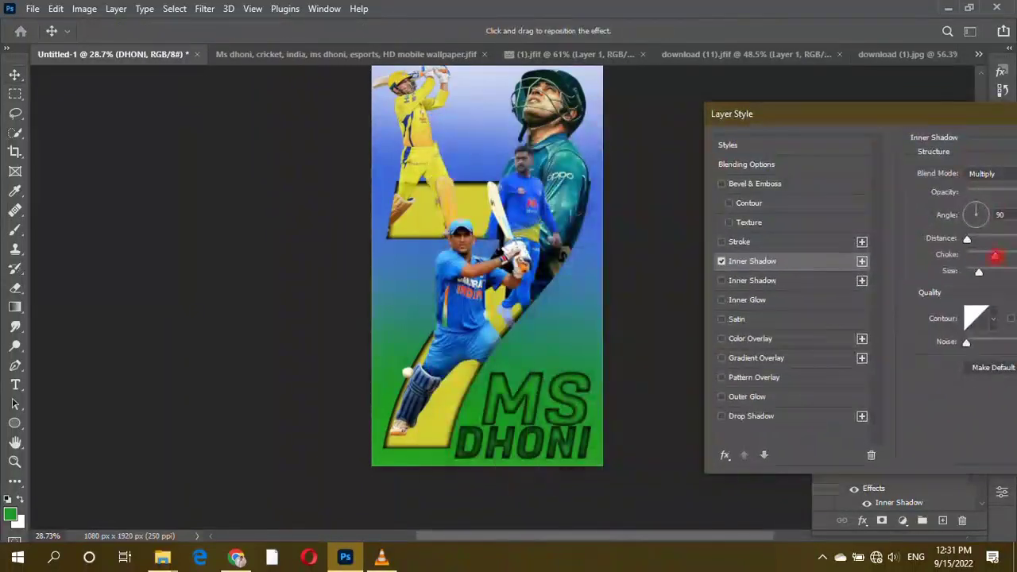
pyautogui.moveTo(975, 273); pyautogui.dragTo(978, 270)
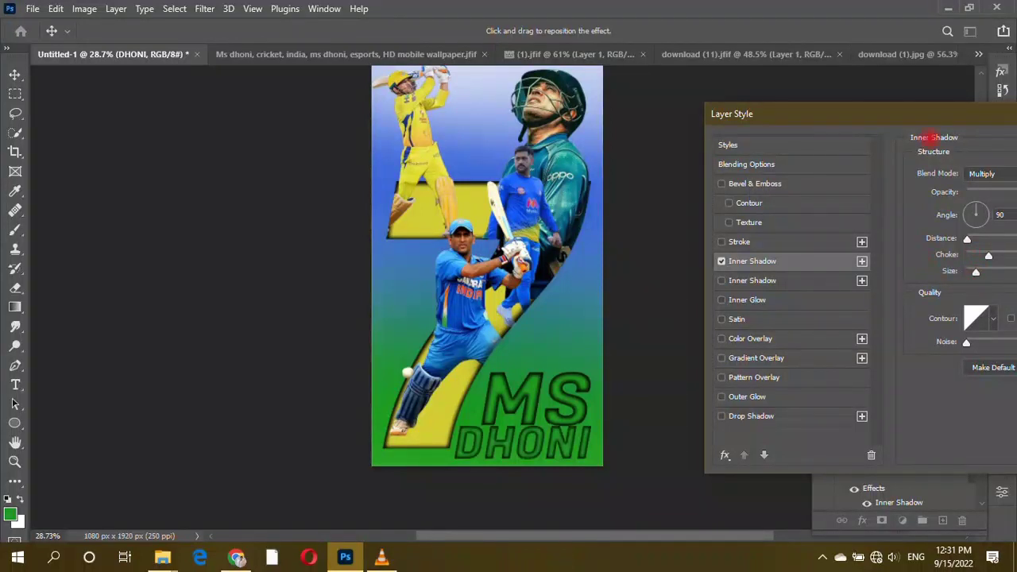
pyautogui.moveTo(950, 121); pyautogui.dragTo(792, 125)
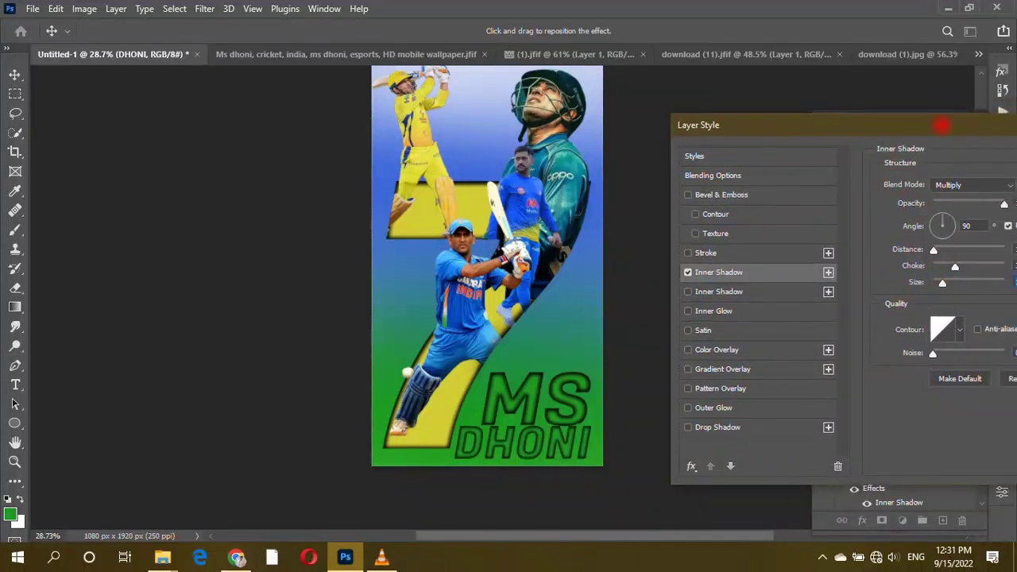
pyautogui.press('Return')
# - Set the MS layer's Inner Shadow size to 20 px
pyautogui.click(896, 467)
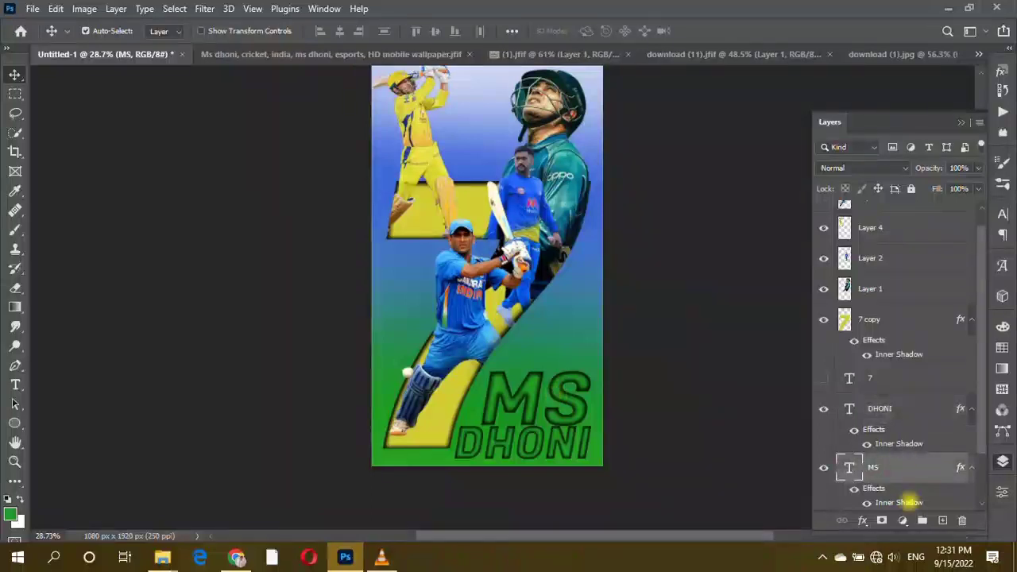
pyautogui.doubleClick(898, 502)
pyautogui.moveTo(785, 111); pyautogui.dragTo(898, 169)
pyautogui.click(892, 321)
pyautogui.write('20')
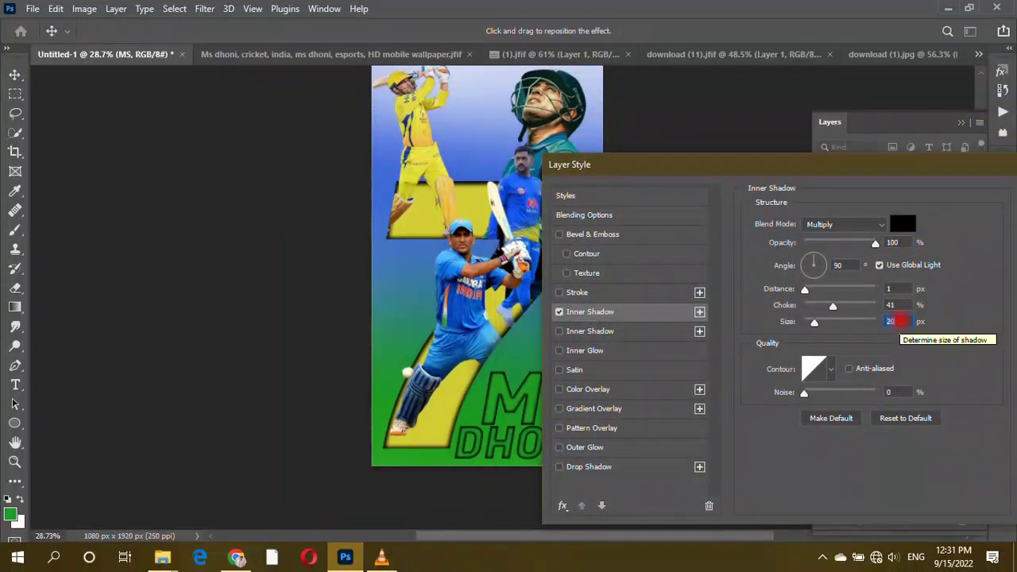
pyautogui.press('Return')
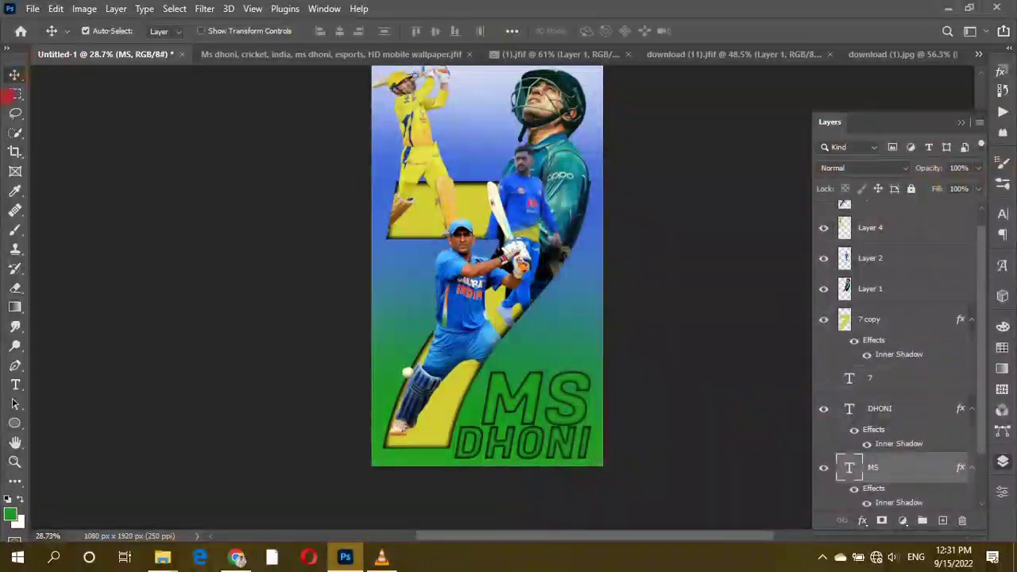
pyautogui.click(295, 327)
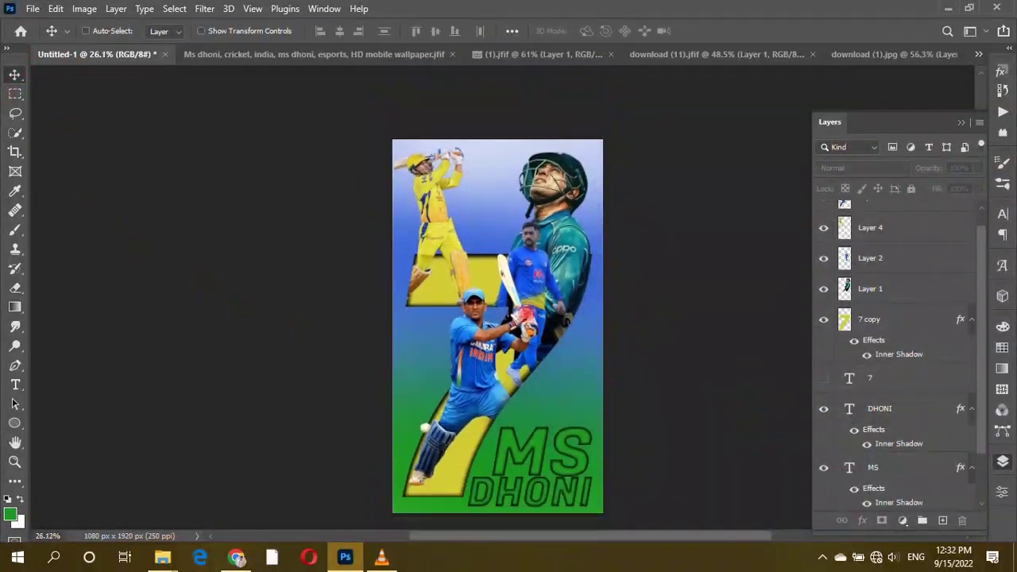
# - Drag the flag image's Layer 0 into the MS Dhoni.psd poster with the Move tool
pyautogui.scroll(-1, 670, 352)
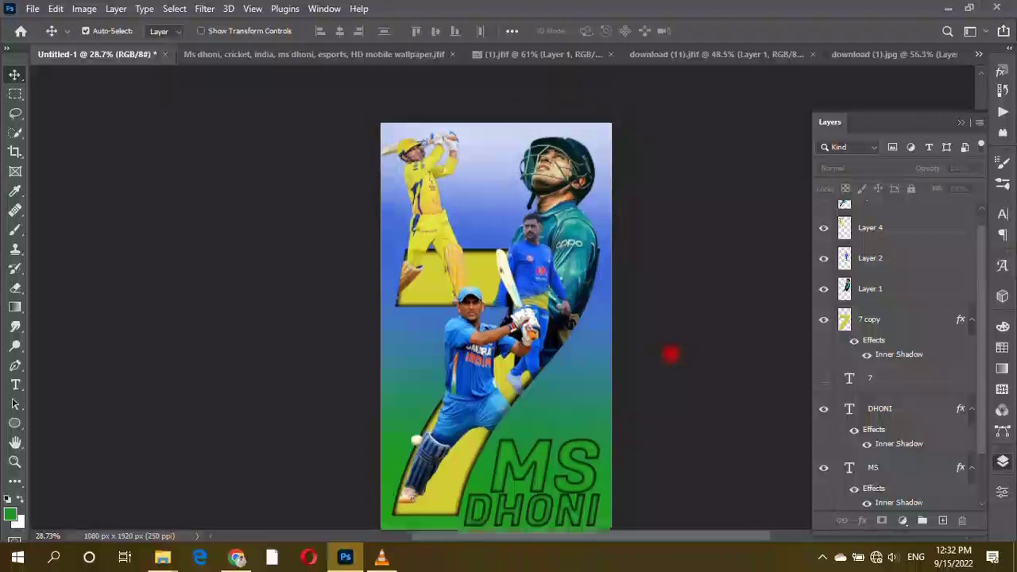
pyautogui.scroll(-1, 421, 305)
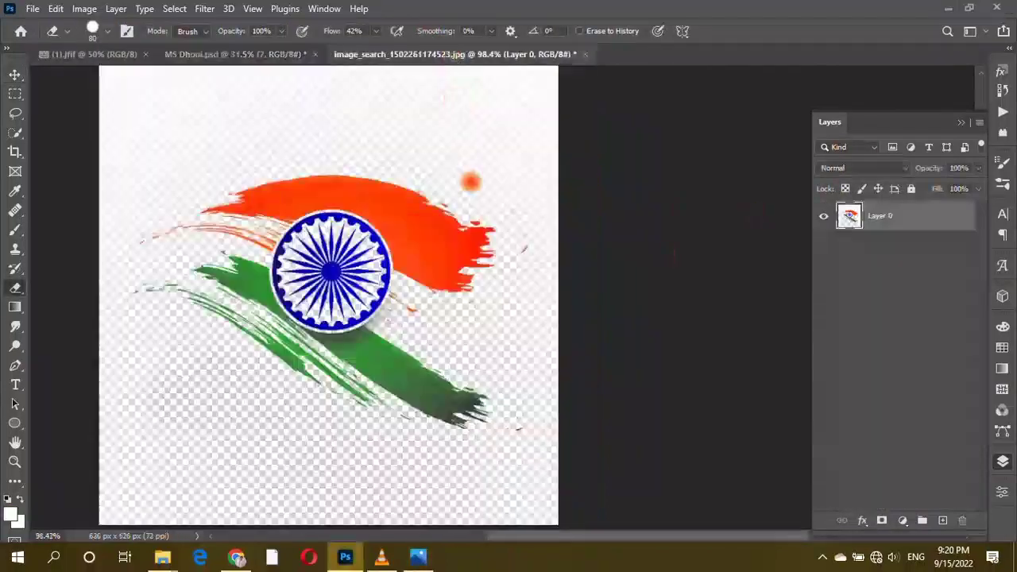
pyautogui.press('v')
pyautogui.moveTo(470, 182); pyautogui.dragTo(421, 139)
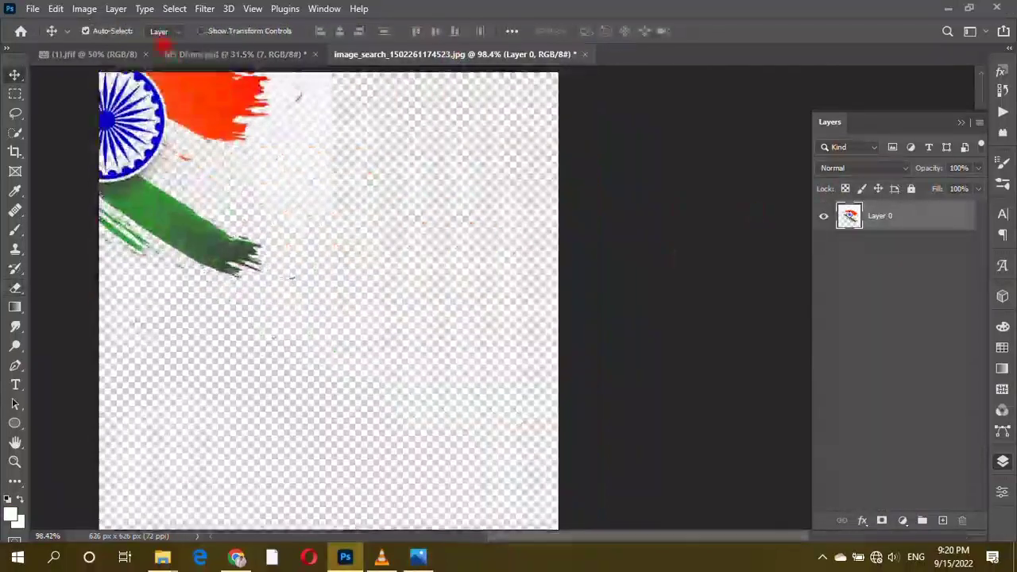
# - Set the flag layer to Multiply, flip it horizontally, rotate to about -157° and enlarge to about 186%
pyautogui.click(862, 167)
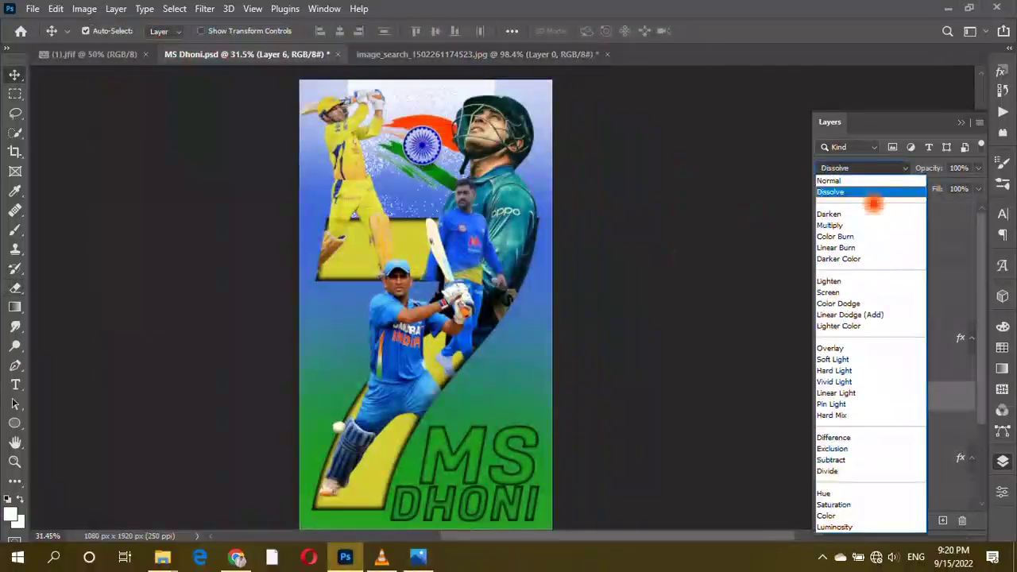
pyautogui.click(873, 220)
pyautogui.hotkey('ctrl', 't')
pyautogui.rightClick(420, 149)
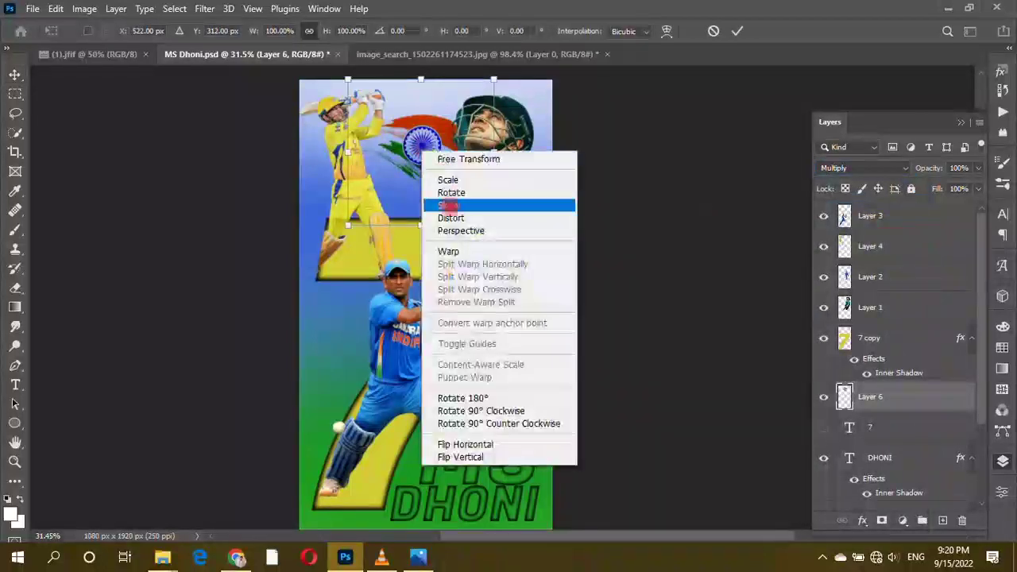
pyautogui.click(453, 442)
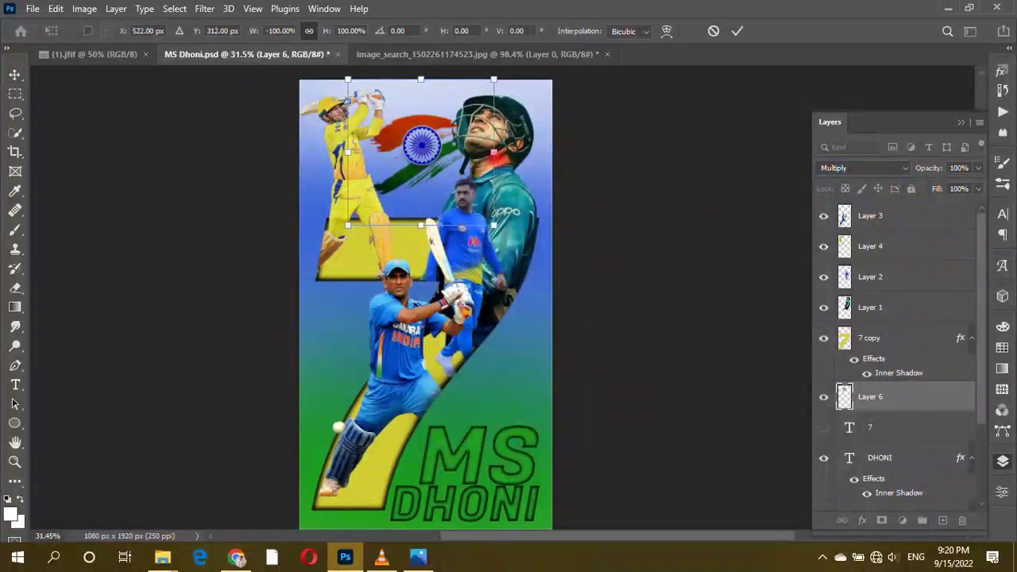
pyautogui.moveTo(494, 226); pyautogui.dragTo(602, 278)
pyautogui.moveTo(556, 199); pyautogui.dragTo(486, 201)
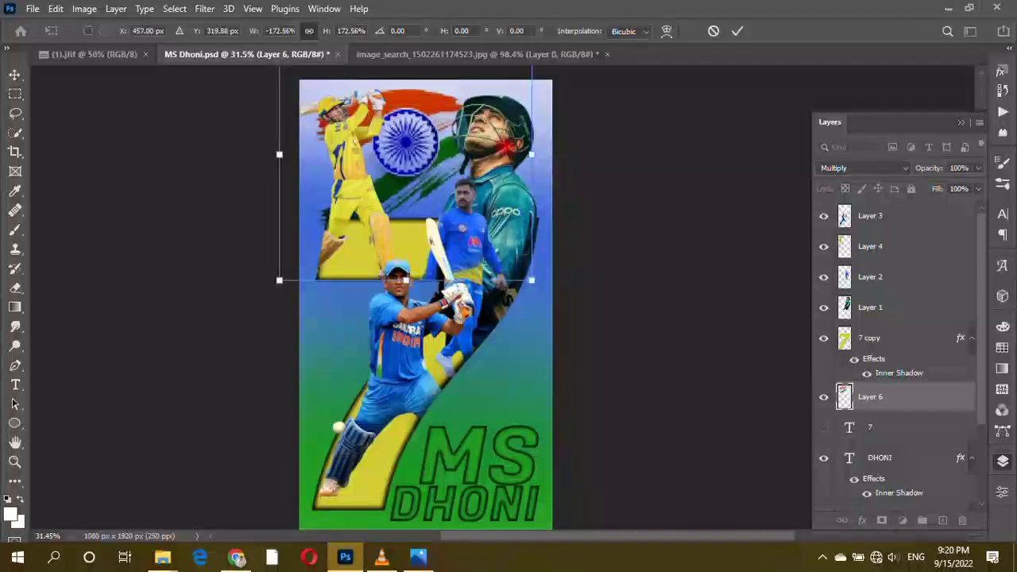
pyautogui.moveTo(547, 145); pyautogui.dragTo(680, 151)
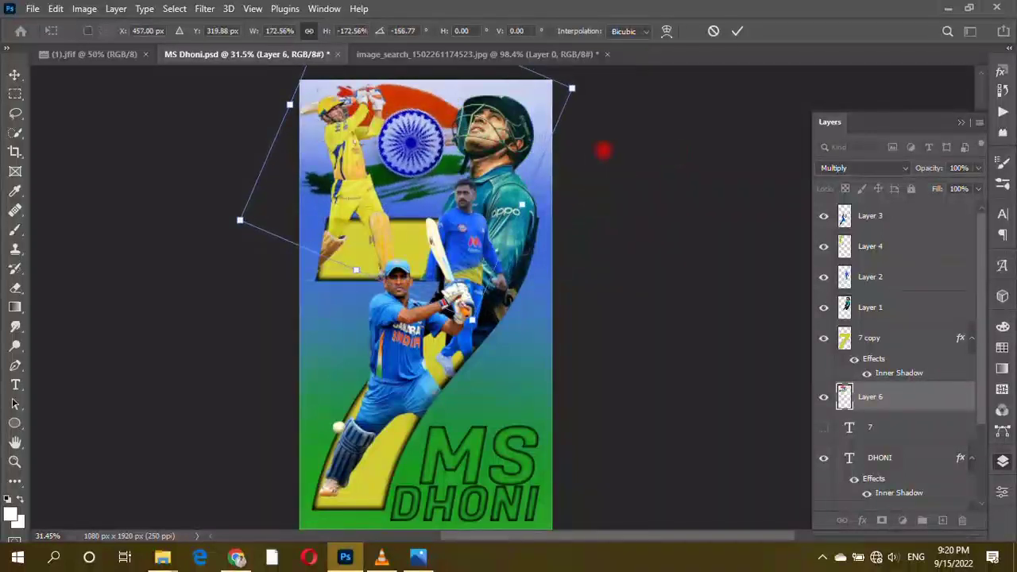
pyautogui.moveTo(522, 203); pyautogui.dragTo(540, 212)
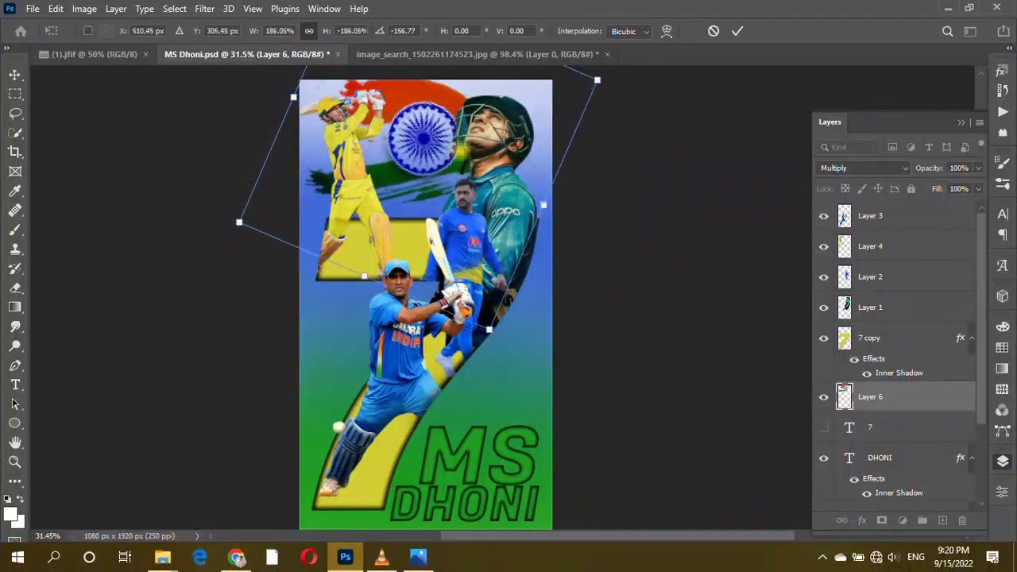
pyautogui.moveTo(445, 127); pyautogui.dragTo(425, 118)
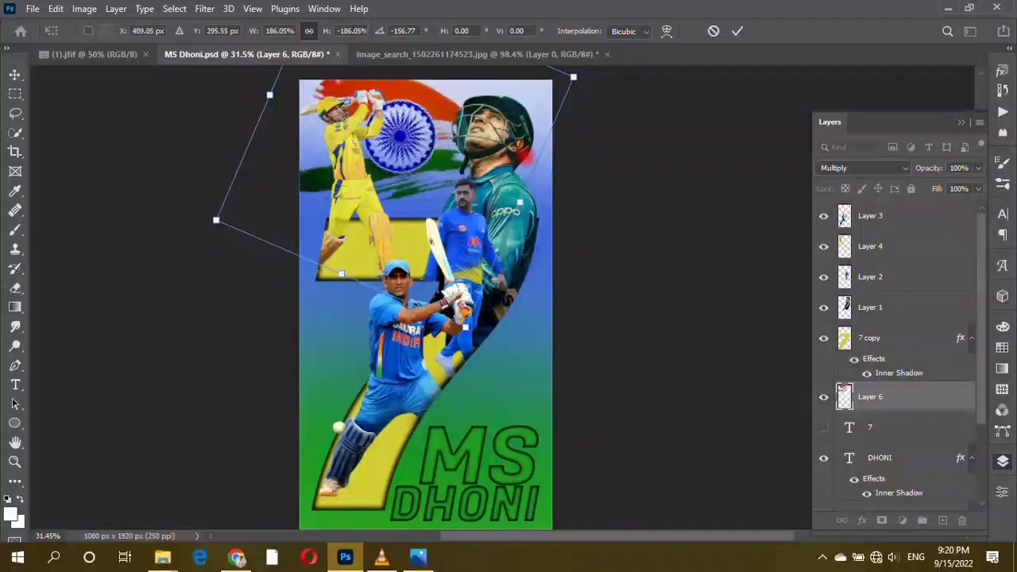
pyautogui.press('Return')
# - Nudge the flag over the top player, enlarge it to about 108%, and set opacity to 80%
pyautogui.scroll(2, 425, 306)
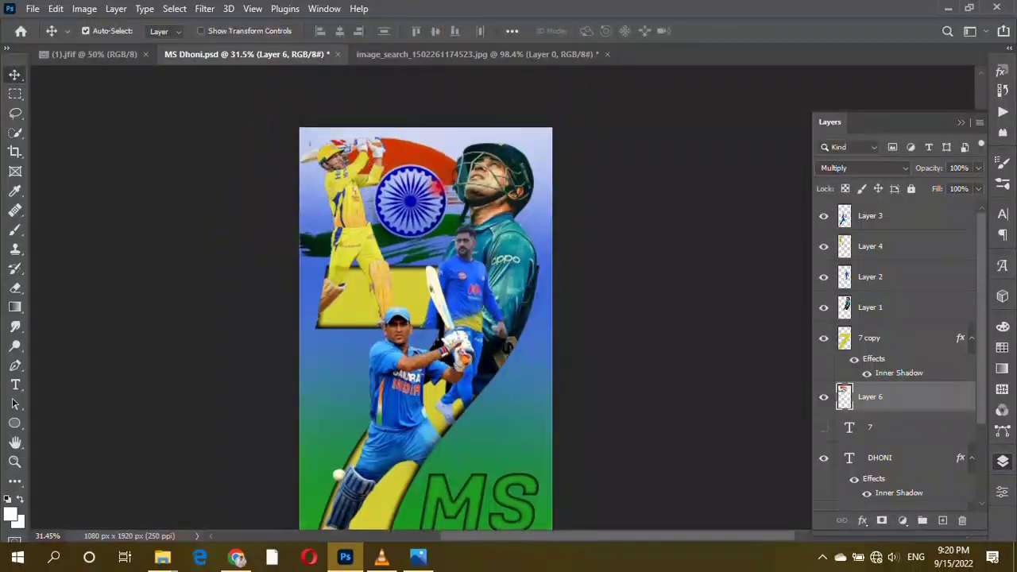
pyautogui.moveTo(462, 155); pyautogui.dragTo(475, 157)
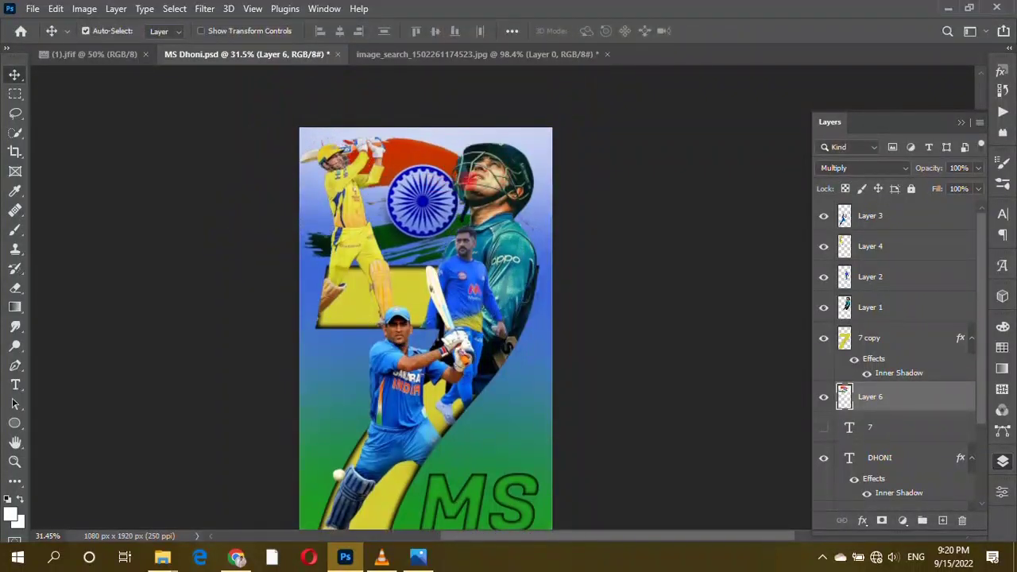
pyautogui.hotkey('ctrl', 't')
pyautogui.moveTo(596, 212); pyautogui.dragTo(625, 215)
pyautogui.moveTo(405, 173); pyautogui.dragTo(430, 178)
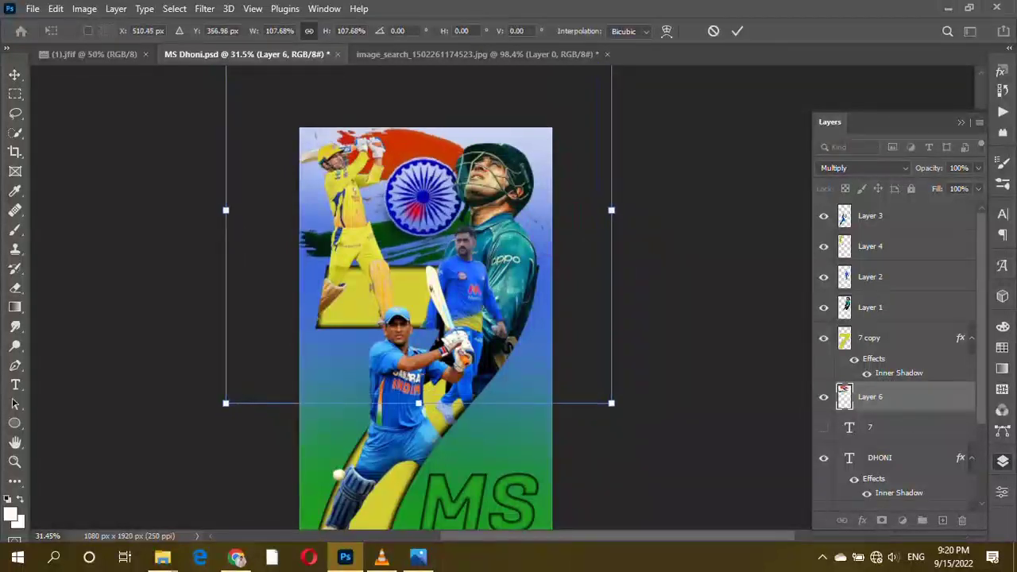
pyautogui.press('Return')
pyautogui.click(978, 167)
pyautogui.moveTo(977, 185); pyautogui.dragTo(963, 185)
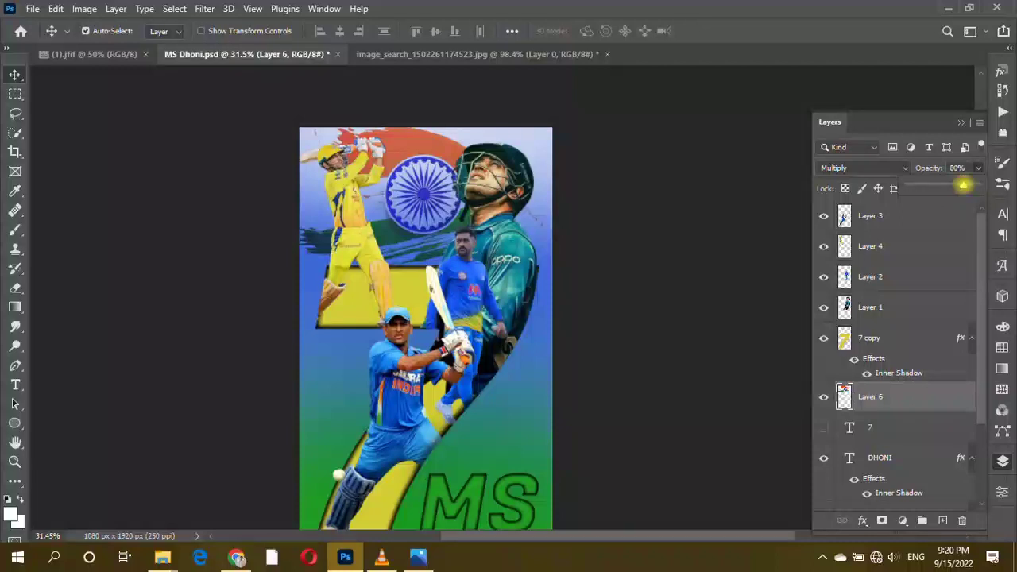
pyautogui.scroll(5, 506, 199)
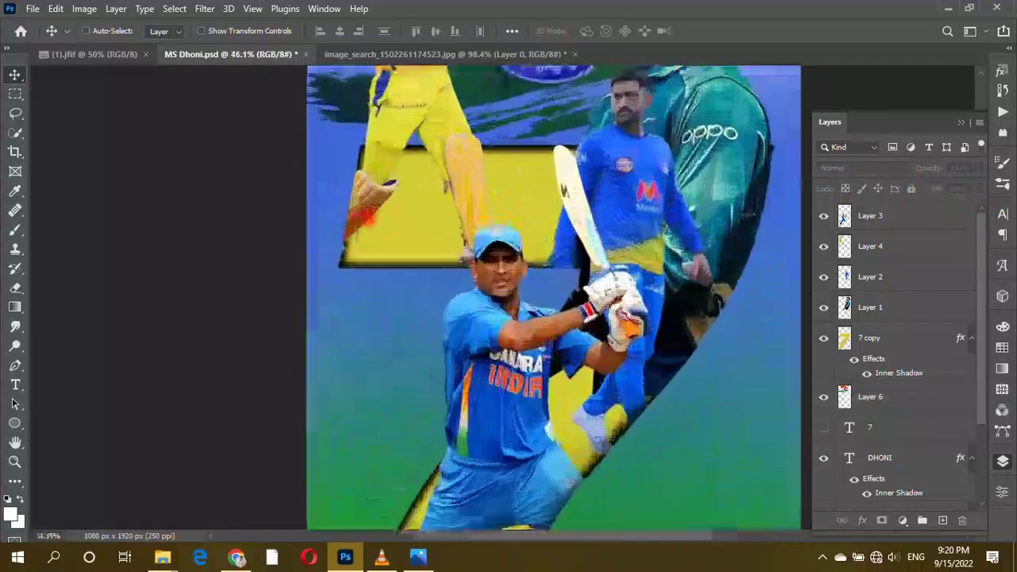
pyautogui.click(506, 199)
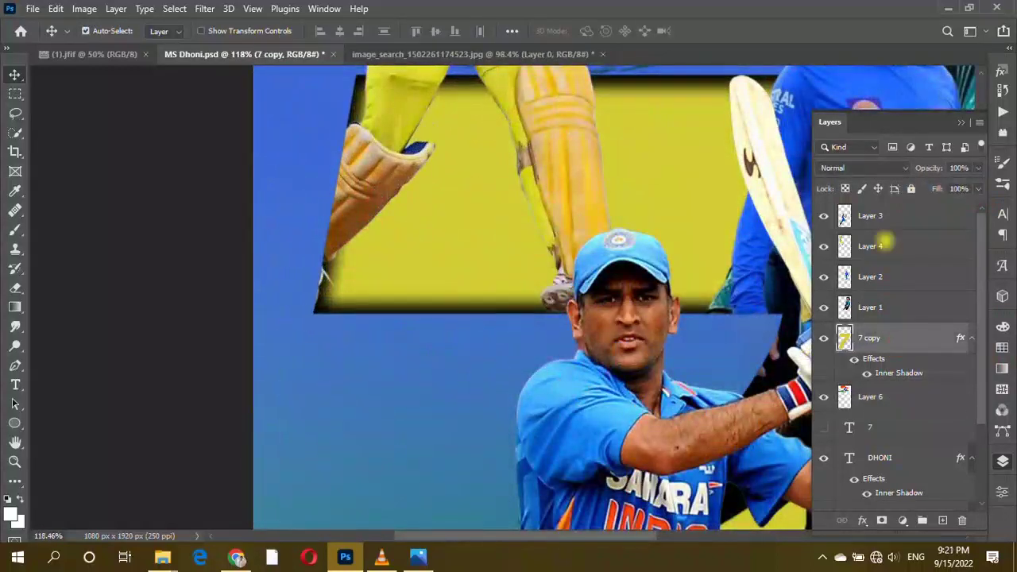
pyautogui.click(884, 244)
pyautogui.keyDown('ctrl'); pyautogui.click(843, 338); pyautogui.keyUp('ctrl')
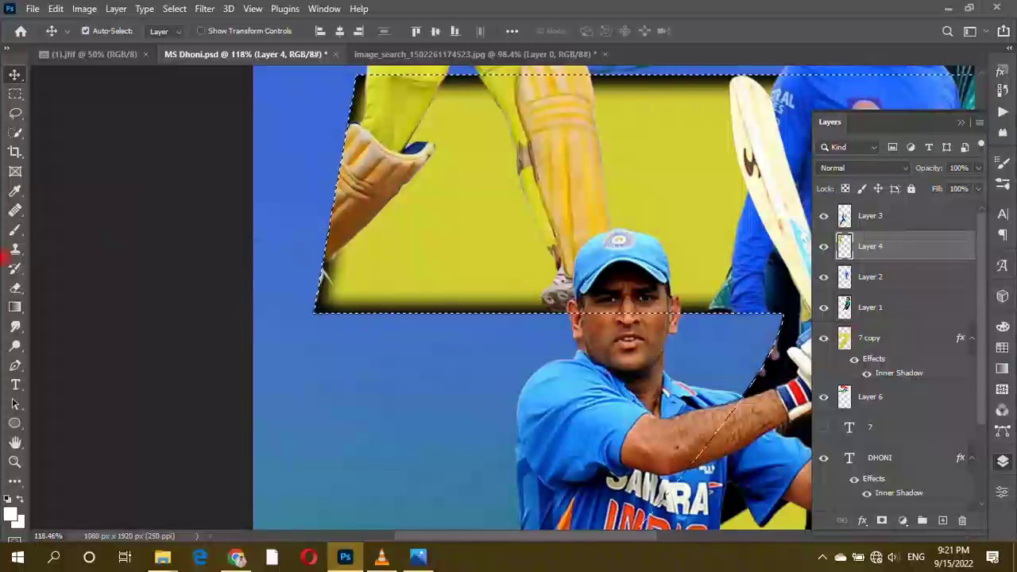
pyautogui.click(16, 230)
pyautogui.click(7, 499)
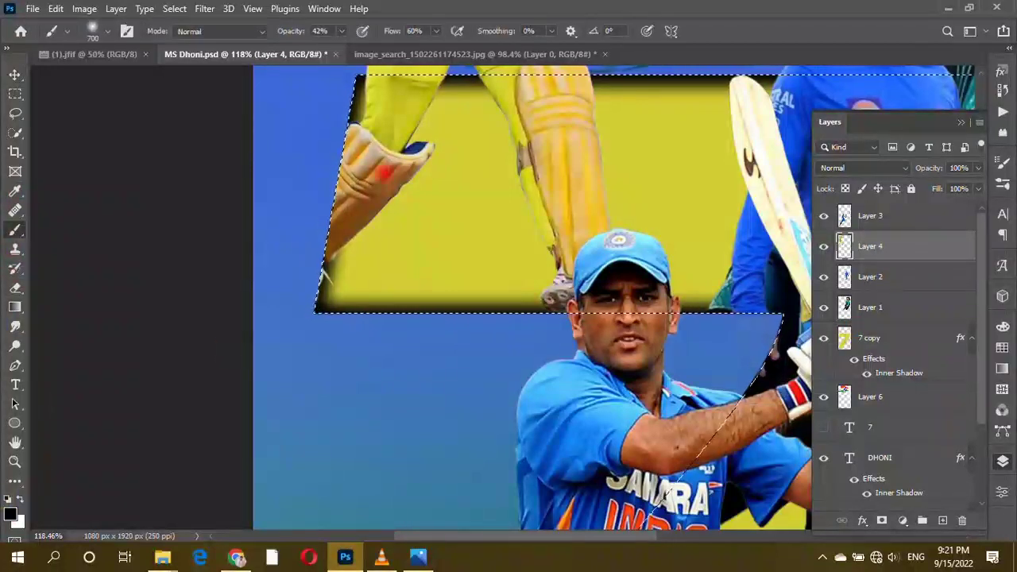
pyautogui.press('[')
pyautogui.press('[')
pyautogui.press('[')
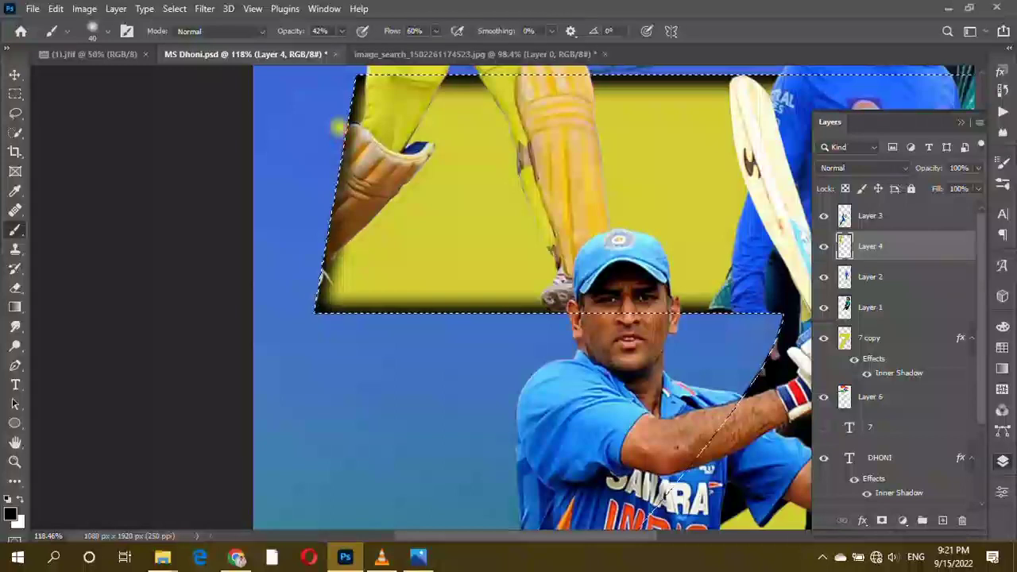
pyautogui.scroll(2, 326, 207)
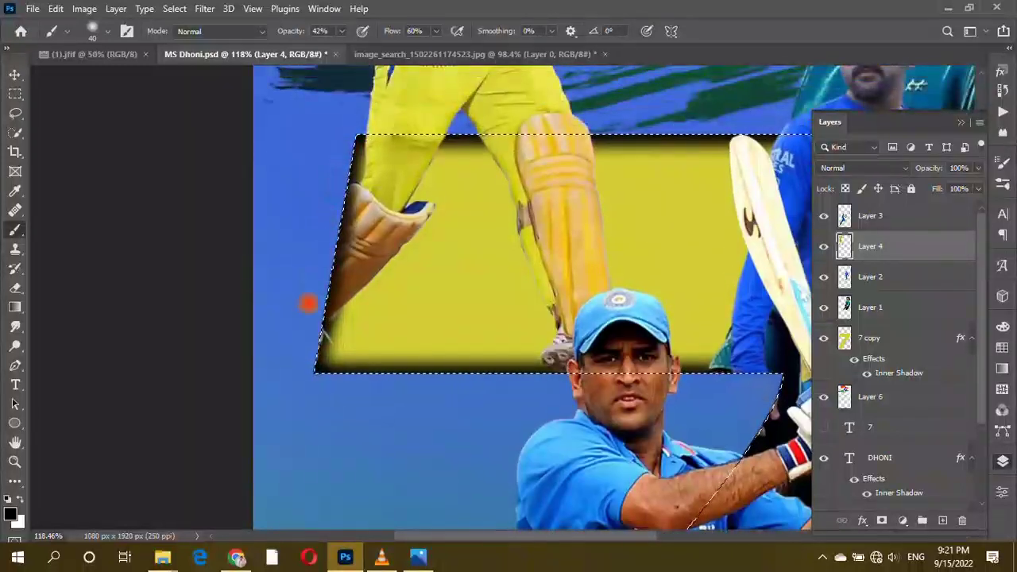
pyautogui.scroll(3, 524, 353)
pyautogui.scroll(-2, 479, 336)
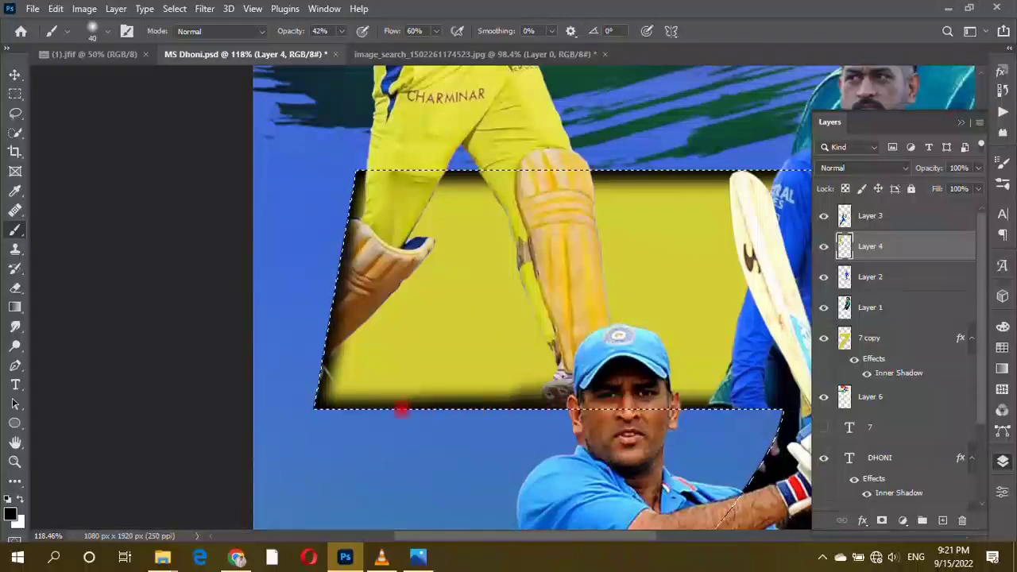
pyautogui.hscroll(2, 262, 373)
pyautogui.scroll(-2, 251, 369)
pyautogui.scroll(-1, 250, 365)
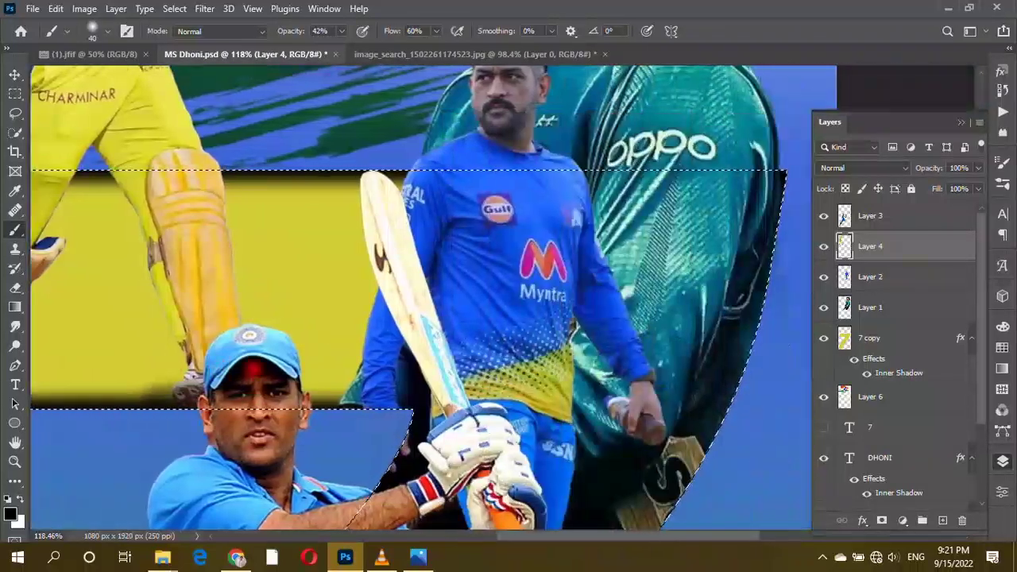
pyautogui.scroll(-1, 249, 368)
pyautogui.scroll(-2, 250, 368)
pyautogui.scroll(-3, 476, 321)
pyautogui.scroll(3, 508, 334)
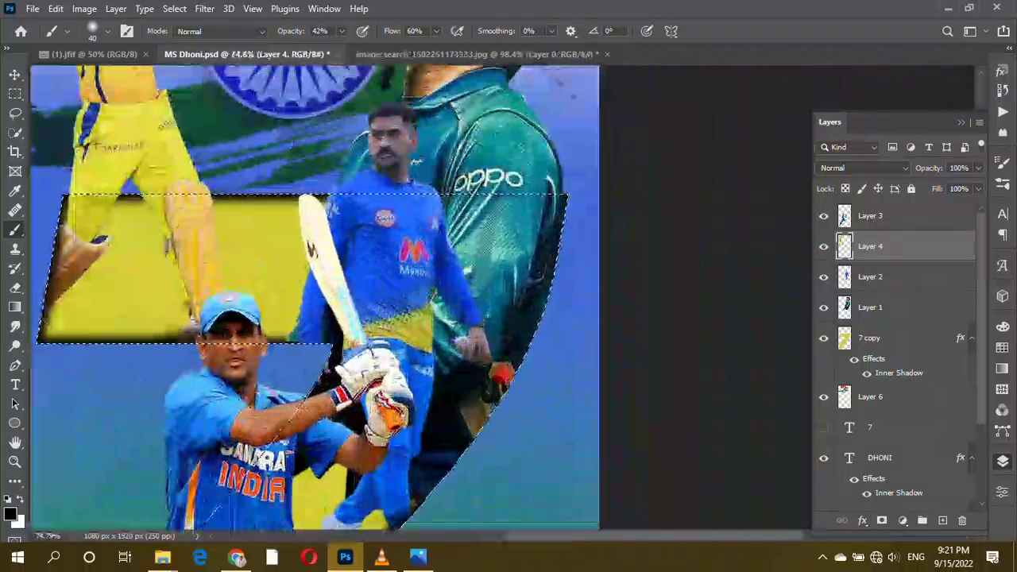
pyautogui.scroll(-2, 556, 238)
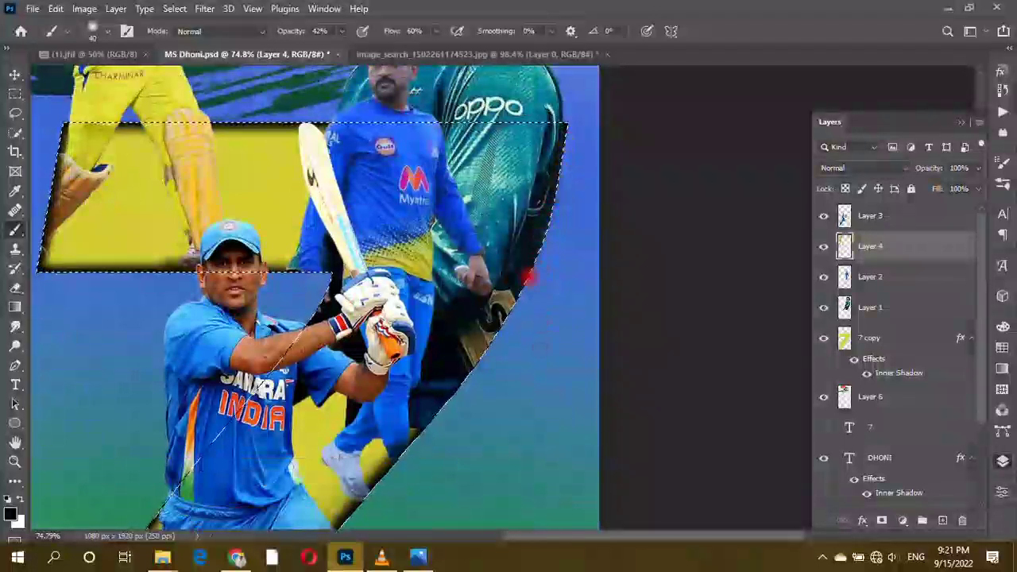
pyautogui.click(898, 307)
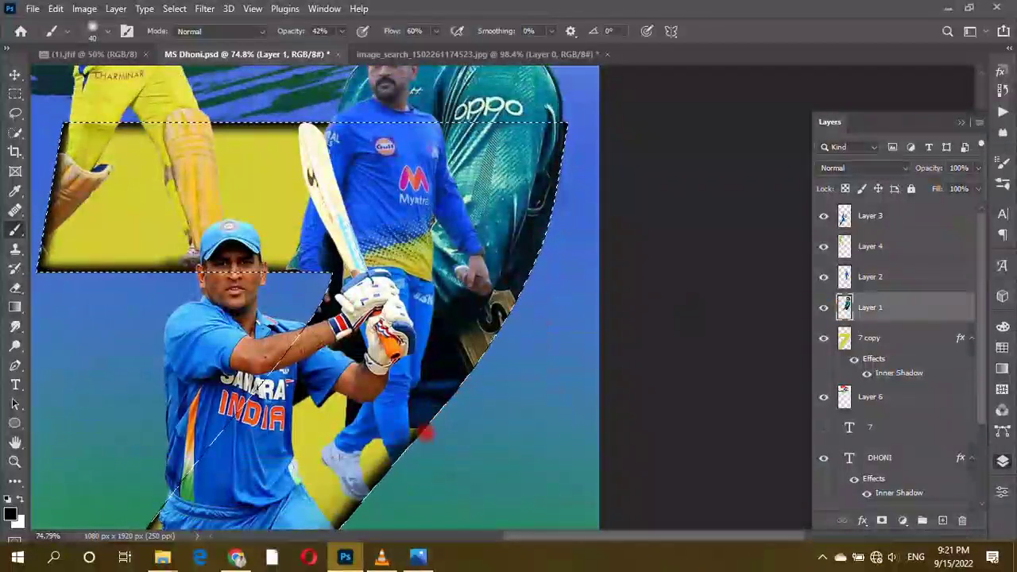
pyautogui.scroll(-3, 490, 368)
pyautogui.scroll(-2, 318, 436)
pyautogui.scroll(5, 238, 433)
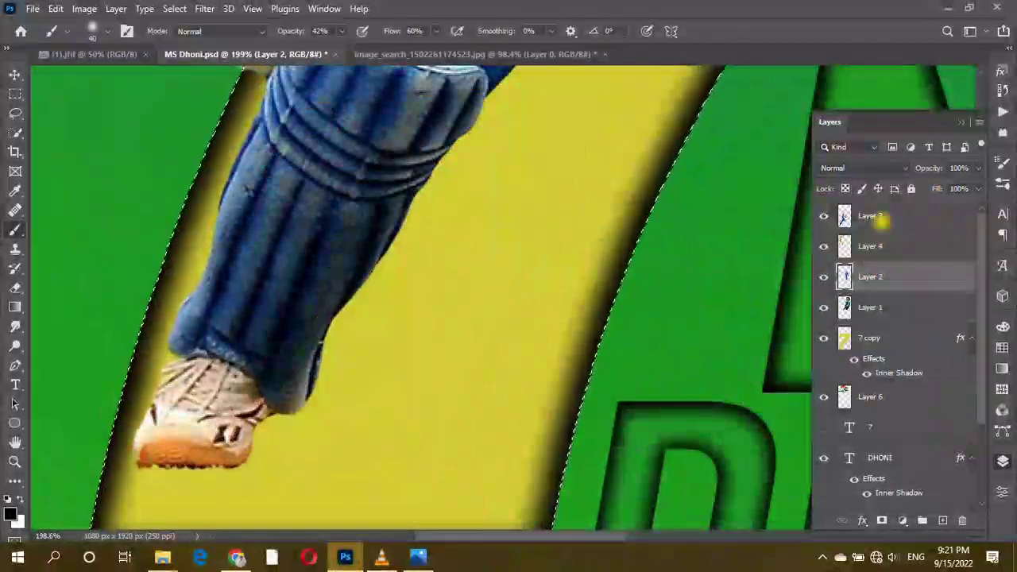
pyautogui.click(874, 216)
pyautogui.scroll(-2, 526, 307)
pyautogui.scroll(-2, 585, 352)
pyautogui.scroll(3, 393, 349)
pyautogui.click(14, 74)
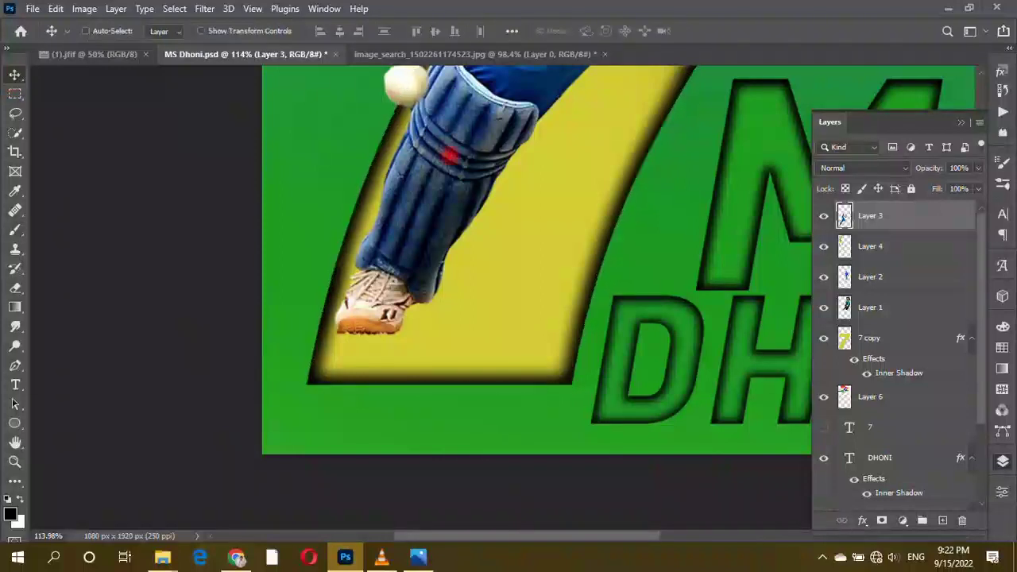
# - Fill an elliptical selection under the shoe with black on a new layer
pyautogui.hotkey('ctrl', 'd')
pyautogui.scroll(2, 405, 363)
pyautogui.scroll(1, 404, 363)
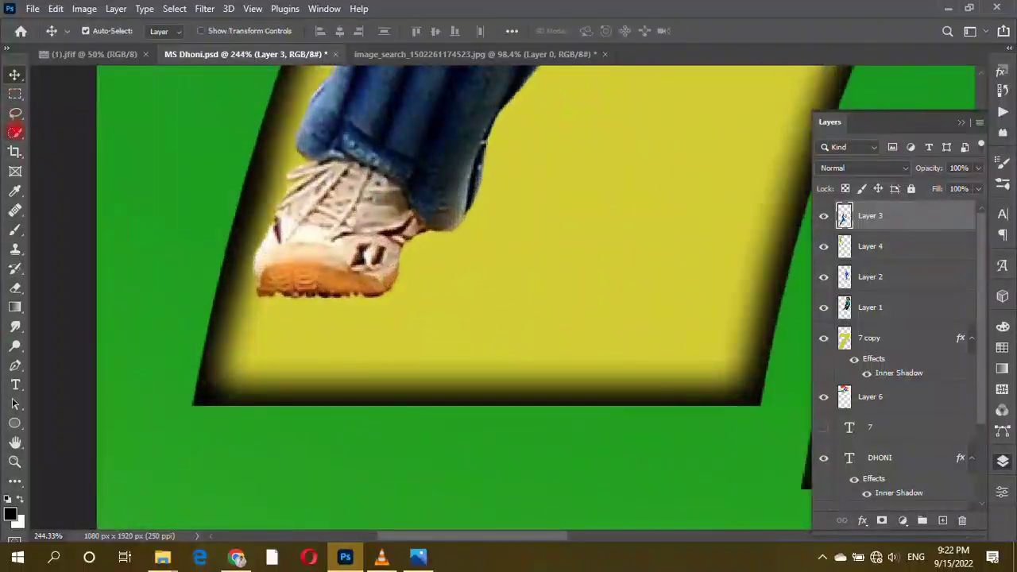
pyautogui.rightClick(14, 93)
pyautogui.click(79, 106)
pyautogui.moveTo(266, 309); pyautogui.dragTo(384, 340)
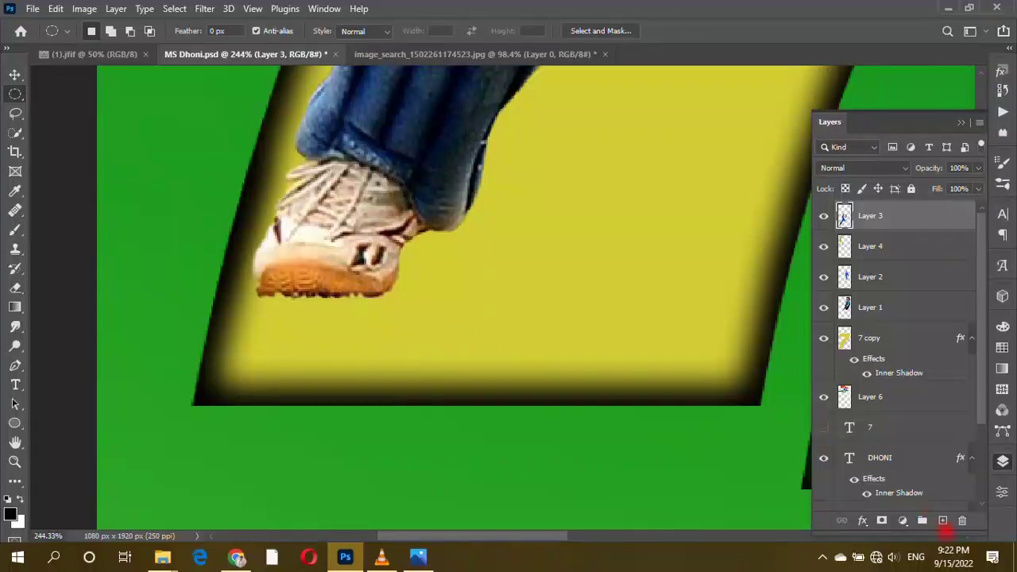
pyautogui.click(941, 521)
pyautogui.moveTo(266, 313); pyautogui.dragTo(476, 367)
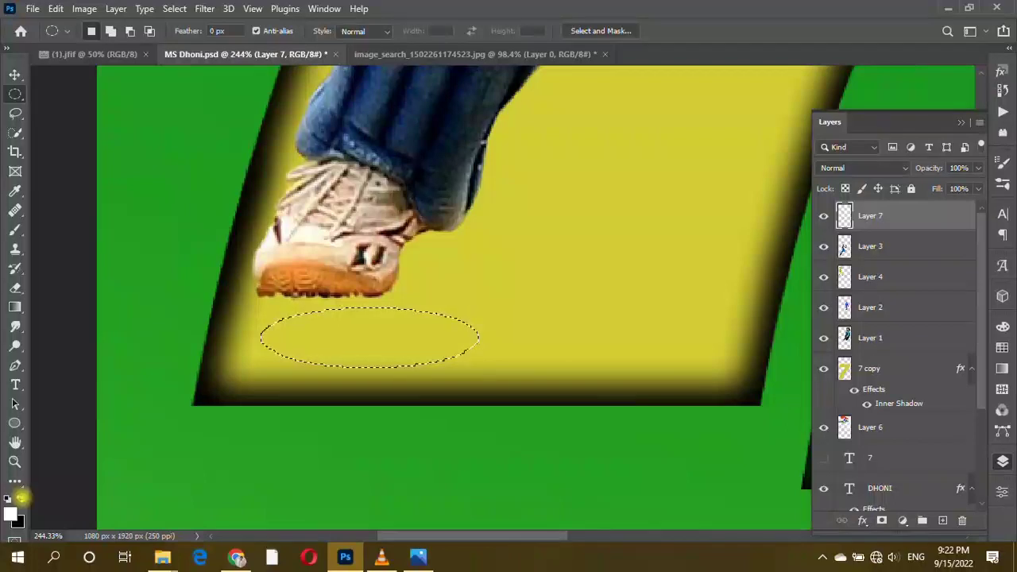
pyautogui.hotkey('shift', 'F5')
pyautogui.click(612, 148)
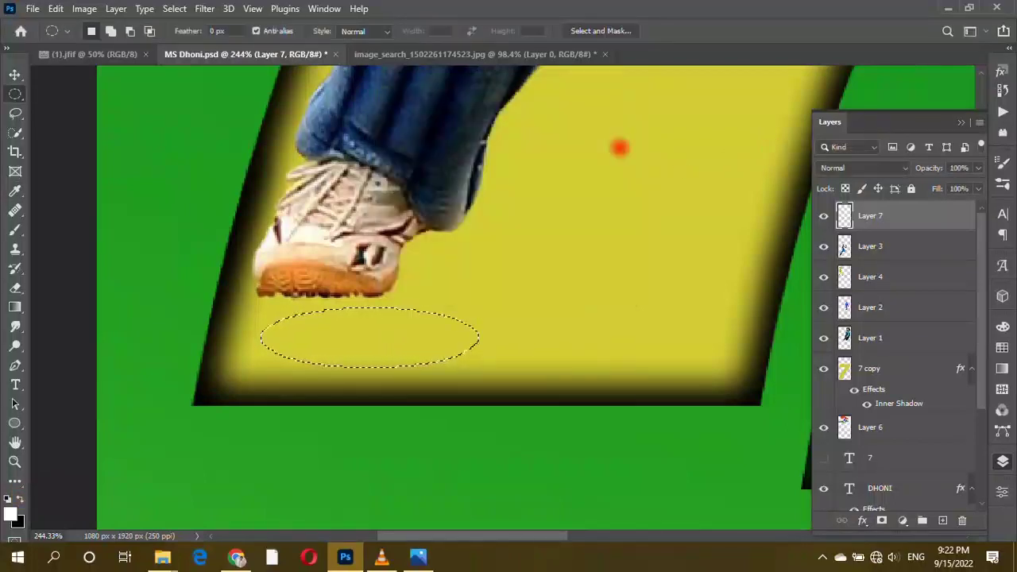
pyautogui.hotkey('ctrl', 'BackSpace')
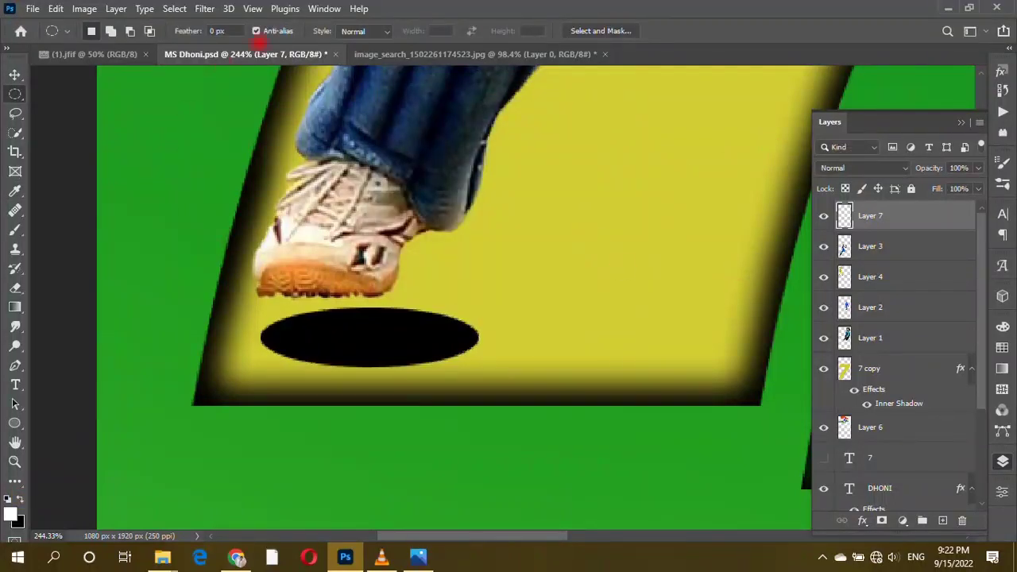
# - Soften the black oval with a 25 px Box Blur
pyautogui.click(204, 9)
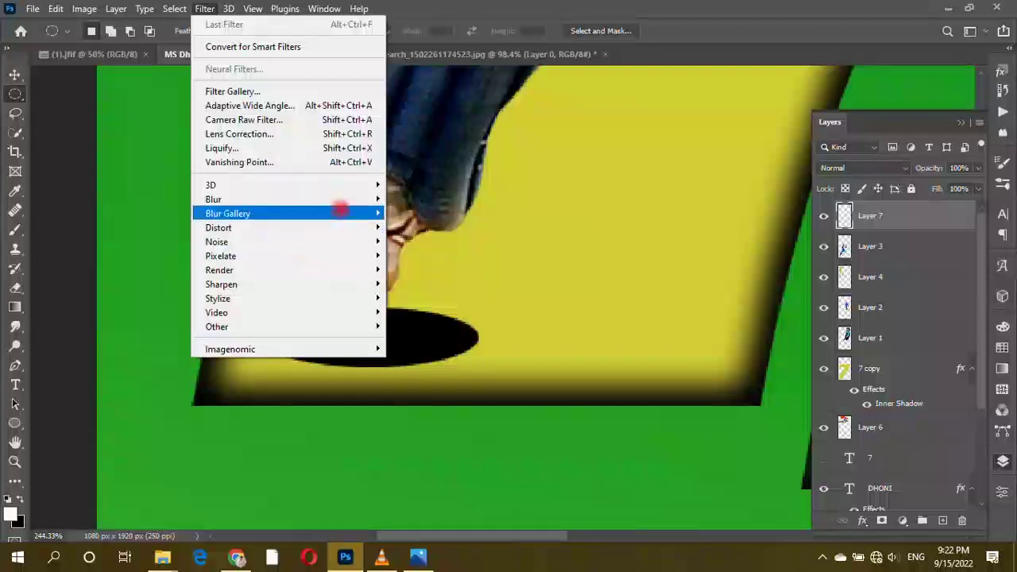
pyautogui.moveTo(213, 200)
pyautogui.click(421, 242)
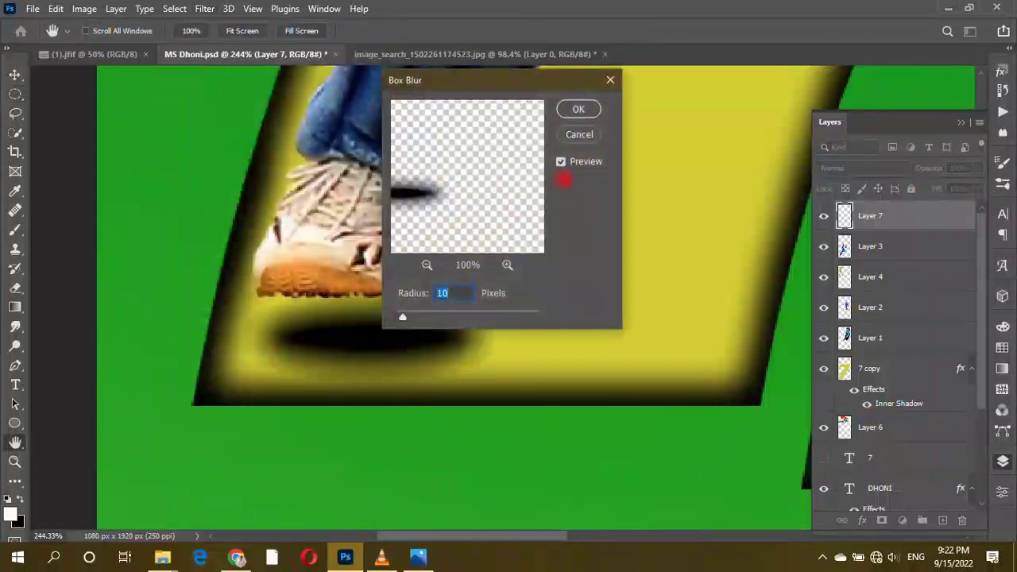
pyautogui.moveTo(415, 315); pyautogui.dragTo(408, 318)
pyautogui.click(579, 106)
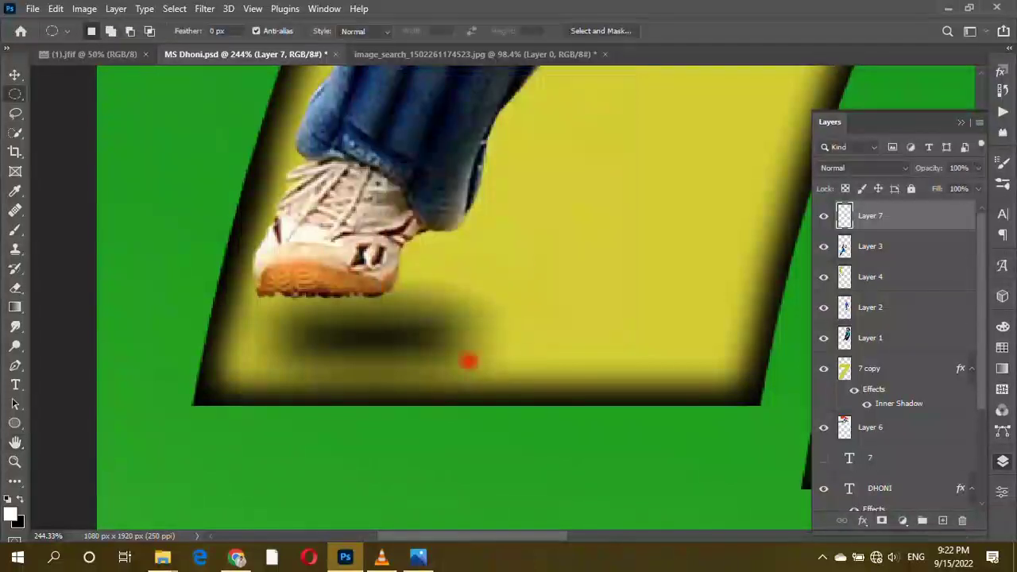
# - Shift the shadow left and narrow it to 77% width beneath the shoe
pyautogui.press('v')
pyautogui.moveTo(415, 348); pyautogui.dragTo(379, 347)
pyautogui.hotkey('ctrl', 't')
pyautogui.moveTo(474, 340)
pyautogui.mouseDown()
pyautogui.moveTo(413, 345)
pyautogui.moveTo(398, 317)
pyautogui.mouseUp()
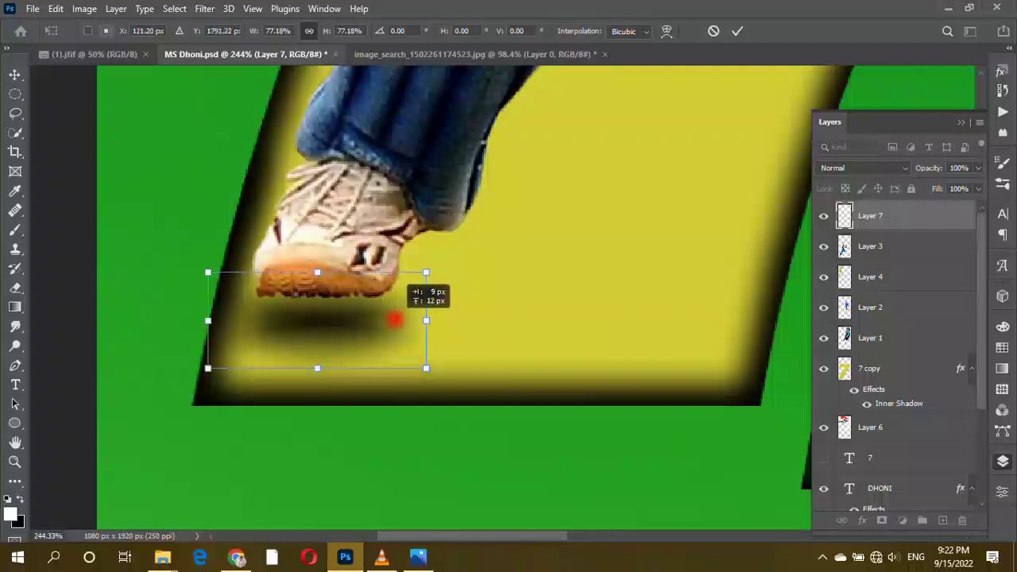
pyautogui.press('Return')
pyautogui.scroll(-2, 479, 329)
pyautogui.scroll(-3, 356, 333)
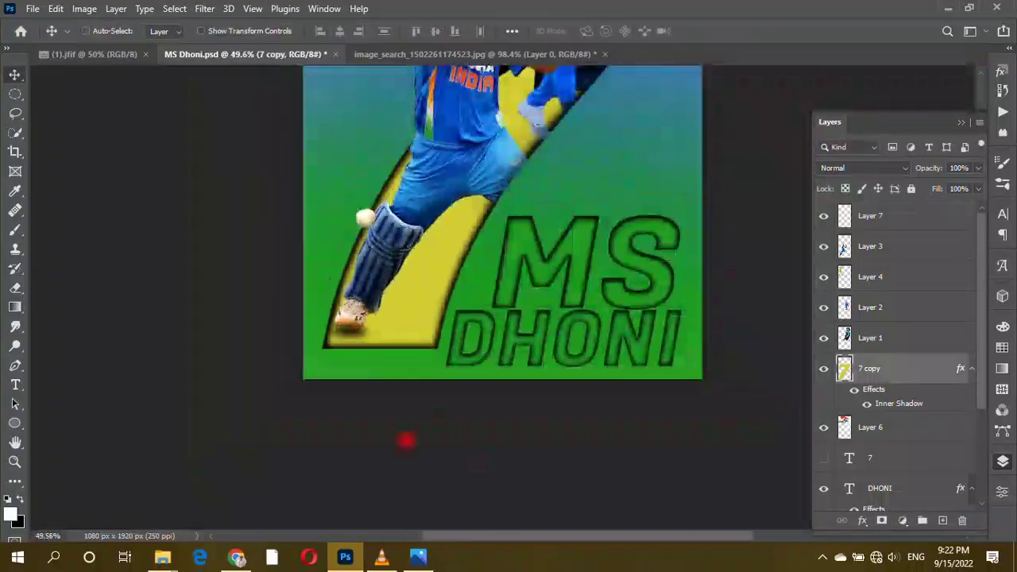
# - Nudge the Layer 7 shoe shadow slightly right under the shoe
pyautogui.scroll(-2, 479, 461)
pyautogui.scroll(2, 459, 404)
pyautogui.scroll(3, 567, 461)
pyautogui.moveTo(264, 457); pyautogui.dragTo(269, 457)
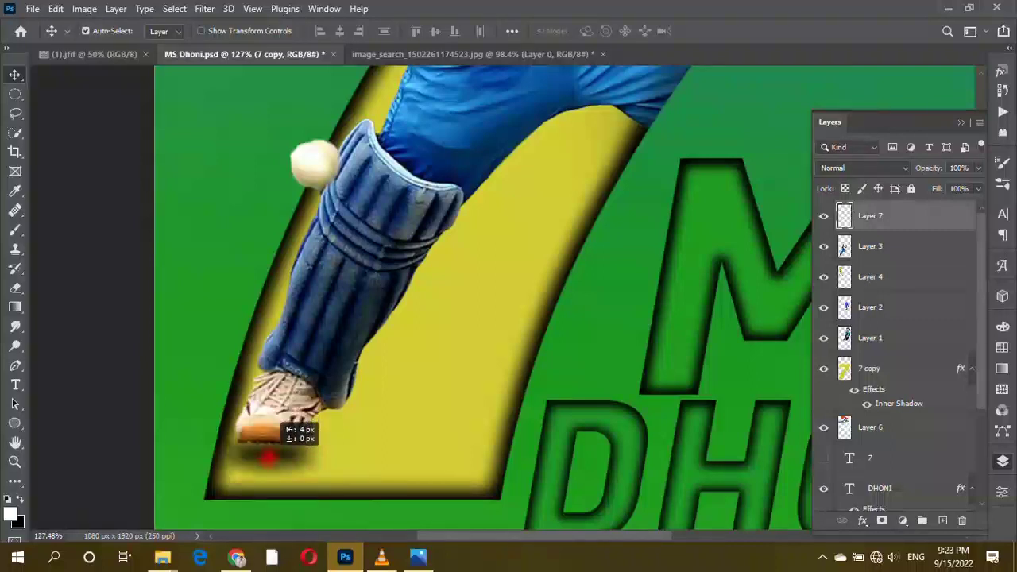
pyautogui.scroll(-3, 282, 458)
pyautogui.scroll(-2, 632, 257)
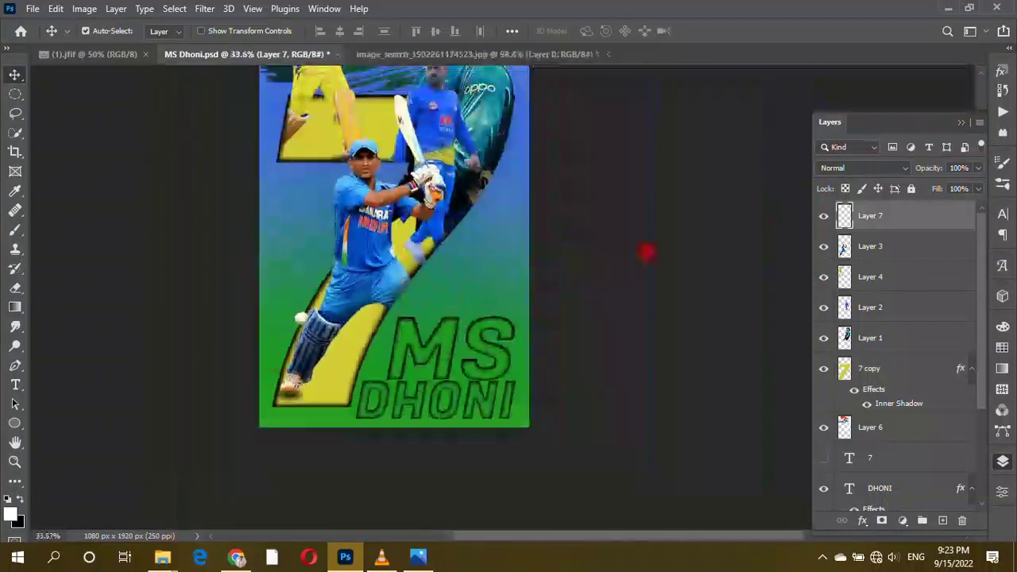
pyautogui.scroll(2, 533, 368)
pyautogui.scroll(2, 392, 338)
pyautogui.scroll(-2, 392, 337)
# - Merge Layer 7 down through Layer 5 into one Background, then launch Camera Raw Filter
pyautogui.click(896, 215)
pyautogui.scroll(-3, 895, 220)
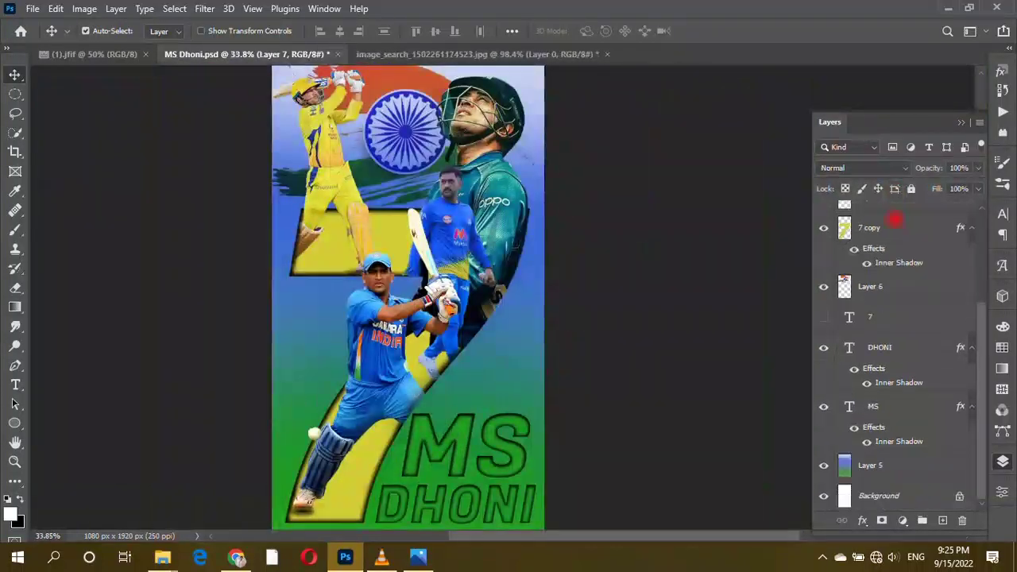
pyautogui.keyDown('shift'); pyautogui.click(894, 467); pyautogui.keyUp('shift')
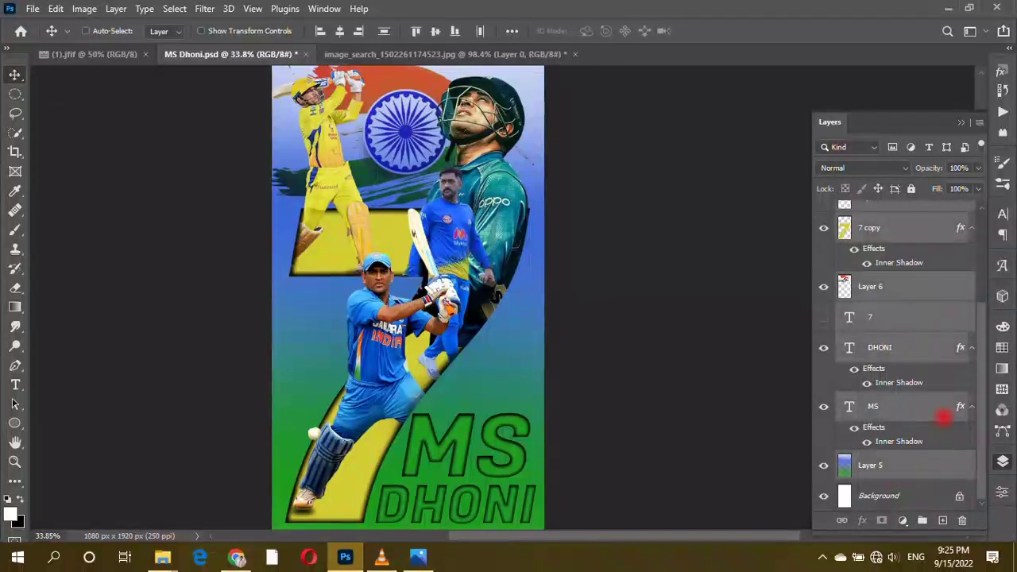
pyautogui.hotkey('ctrl', 'shift', 'e')
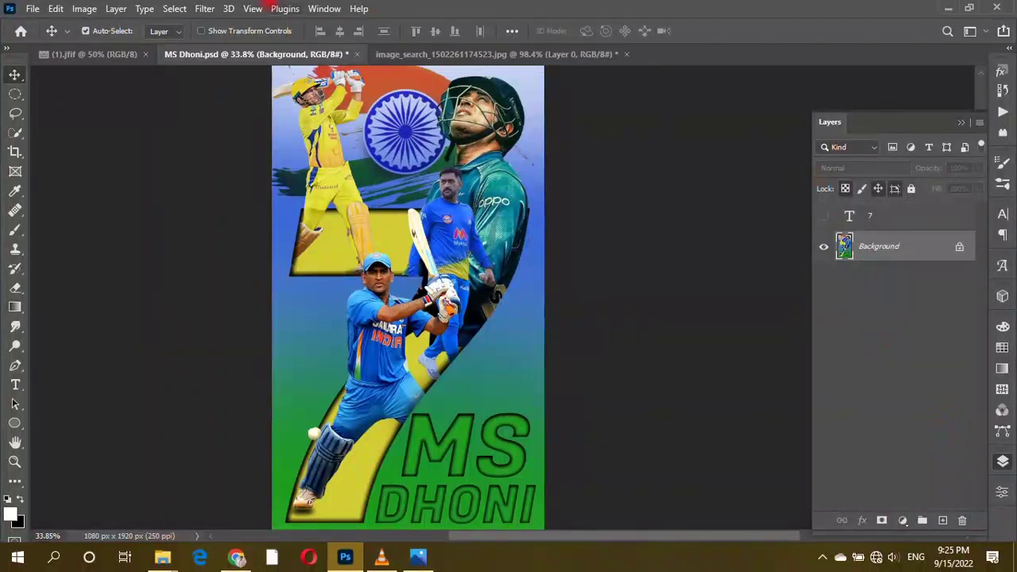
pyautogui.click(204, 8)
pyautogui.click(230, 116)
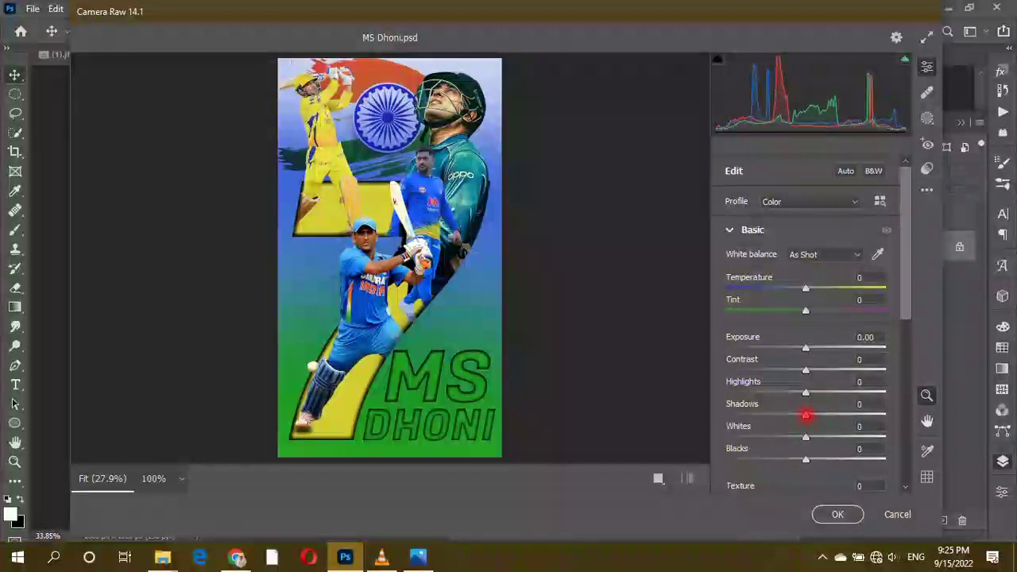
# - Darken shadows and blacks slightly and raise vibrance and saturation to +17
pyautogui.moveTo(806, 414); pyautogui.dragTo(801, 412)
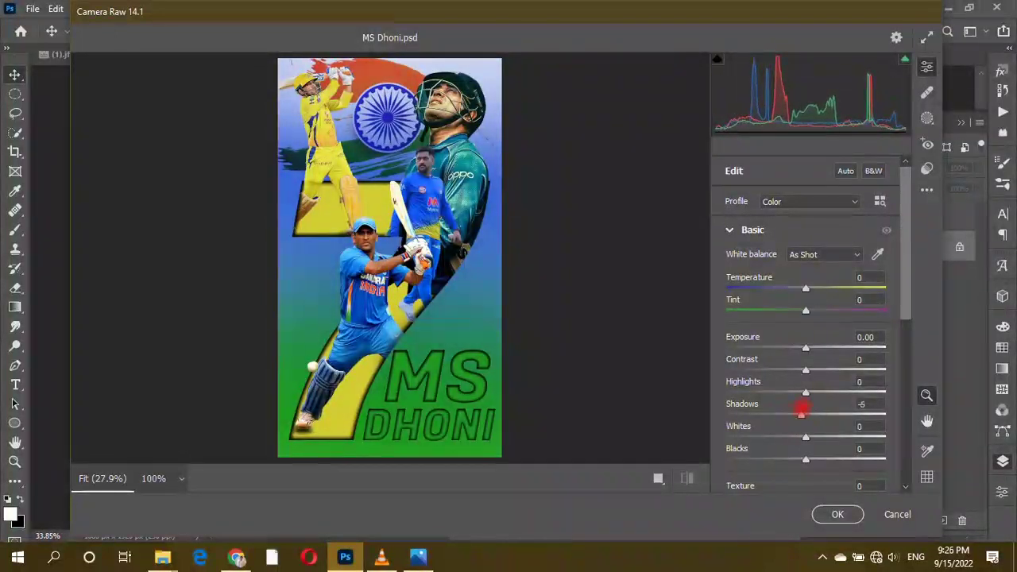
pyautogui.moveTo(808, 455); pyautogui.dragTo(803, 453)
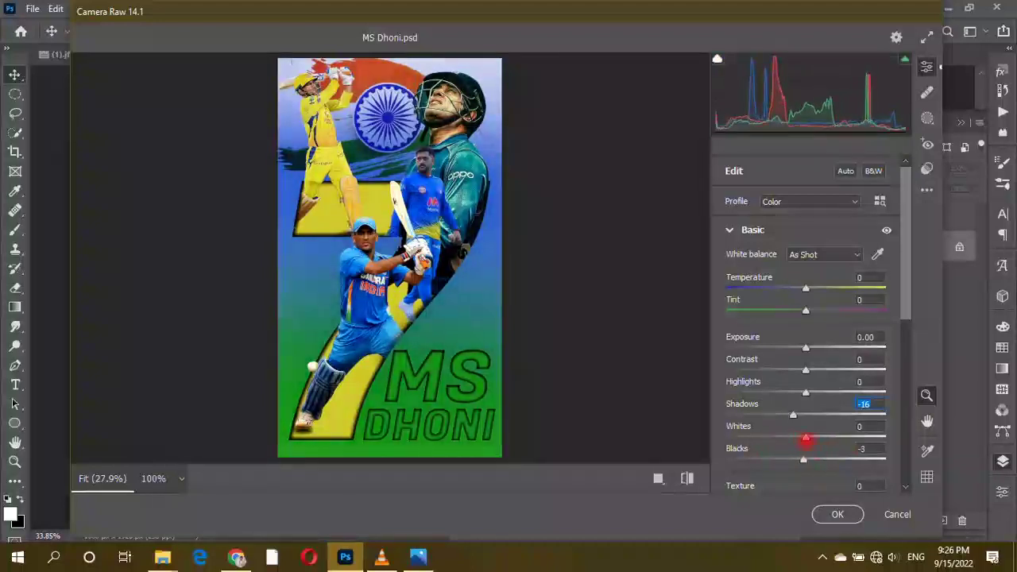
pyautogui.scroll(-3, 858, 425)
pyautogui.scroll(-3, 856, 426)
pyautogui.moveTo(806, 362)
pyautogui.mouseDown()
pyautogui.moveTo(834, 357)
pyautogui.moveTo(790, 374)
pyautogui.mouseUp()
pyautogui.moveTo(805, 341)
pyautogui.mouseDown()
pyautogui.moveTo(828, 341)
pyautogui.moveTo(775, 341)
pyautogui.mouseUp()
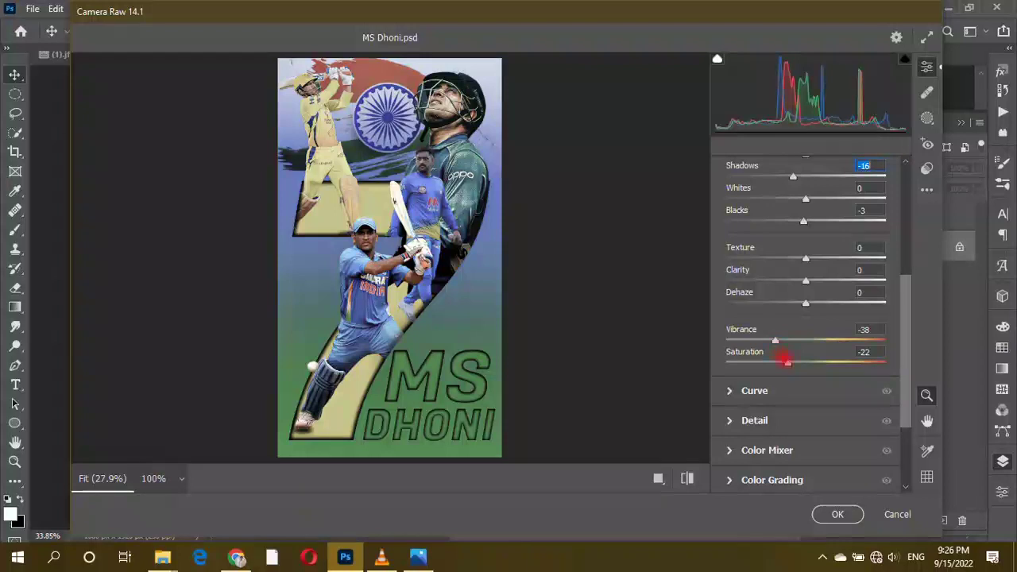
pyautogui.moveTo(808, 360)
pyautogui.mouseDown()
pyautogui.moveTo(819, 362)
pyautogui.moveTo(800, 341)
pyautogui.moveTo(820, 343)
pyautogui.mouseUp()
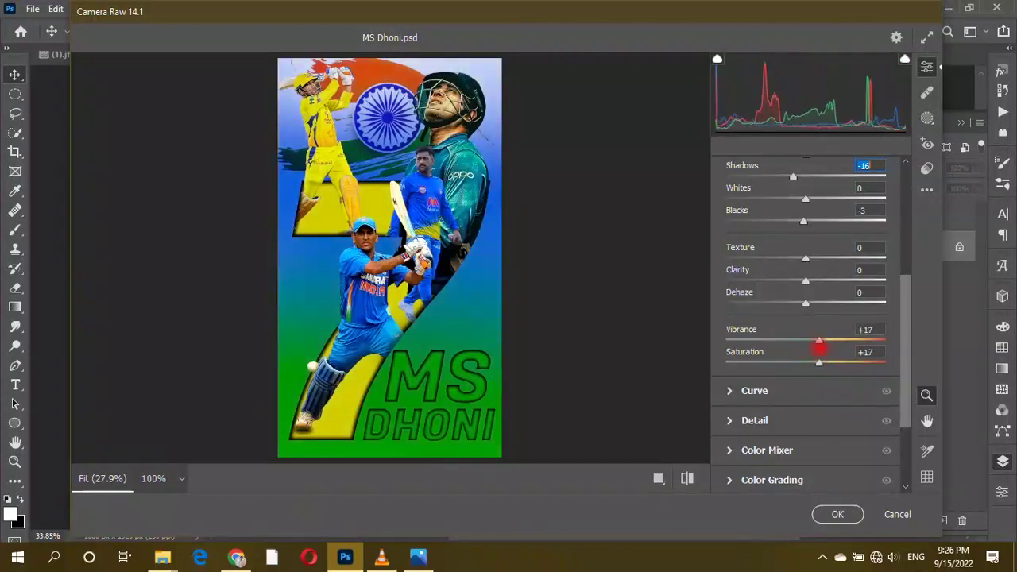
# - Cool temperature to -14, brighten exposure to +0.30 and raise contrast
pyautogui.scroll(2, 824, 374)
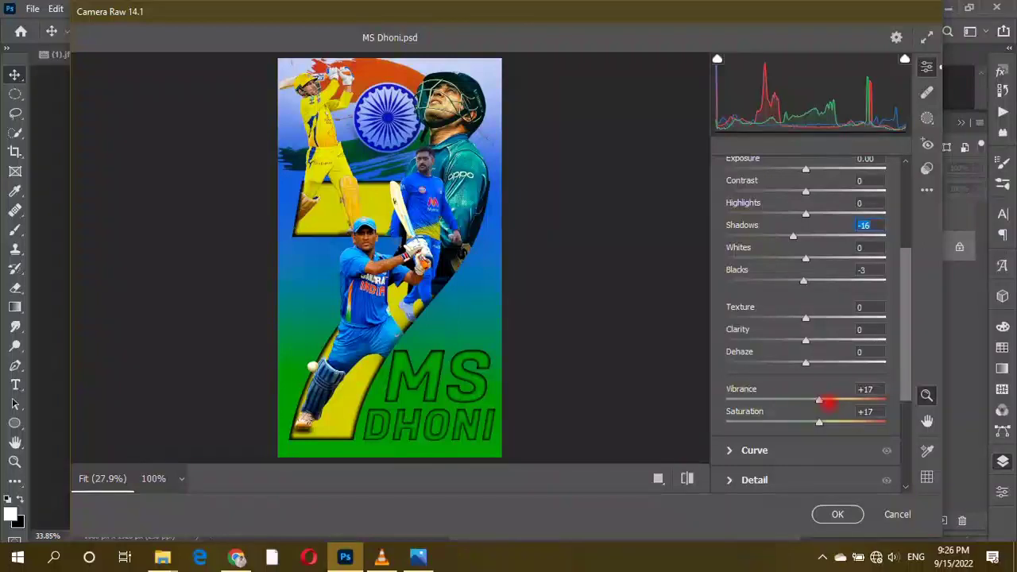
pyautogui.scroll(2, 829, 403)
pyautogui.scroll(2, 828, 403)
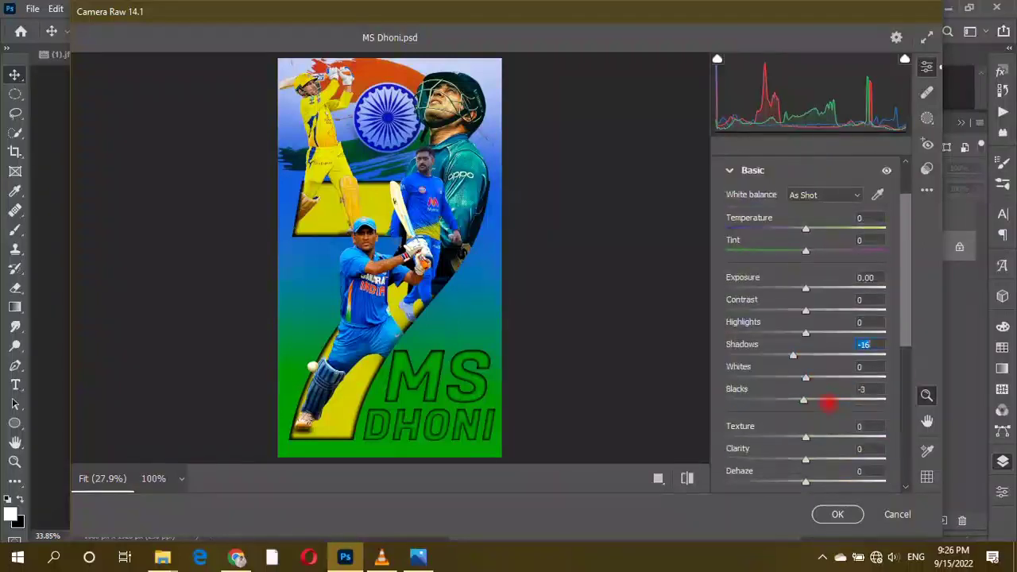
pyautogui.scroll(2, 826, 403)
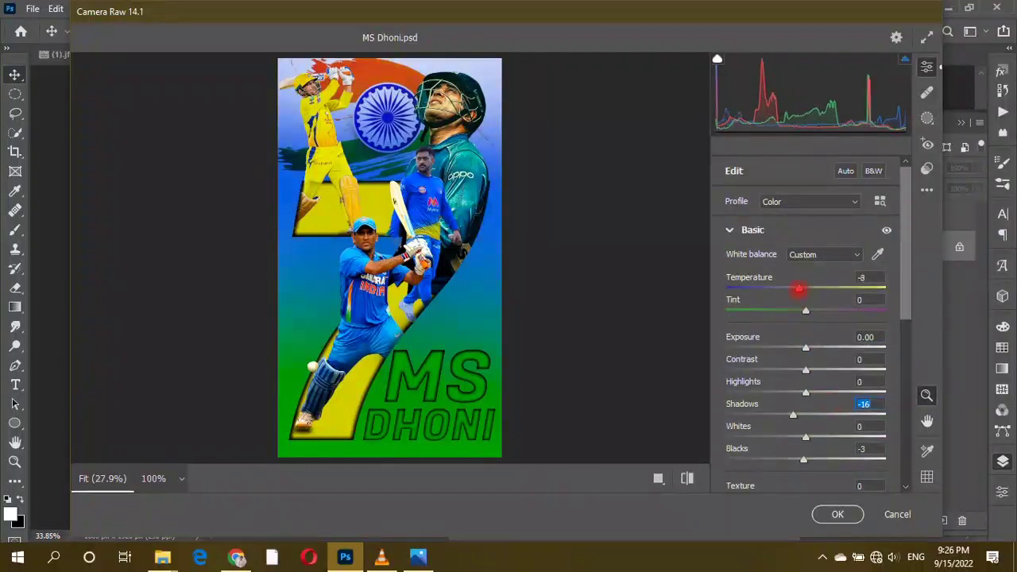
pyautogui.moveTo(798, 288)
pyautogui.mouseDown()
pyautogui.moveTo(783, 288)
pyautogui.moveTo(831, 288)
pyautogui.moveTo(790, 295)
pyautogui.mouseUp()
pyautogui.moveTo(806, 348)
pyautogui.mouseDown()
pyautogui.moveTo(821, 347)
pyautogui.moveTo(810, 347)
pyautogui.mouseUp()
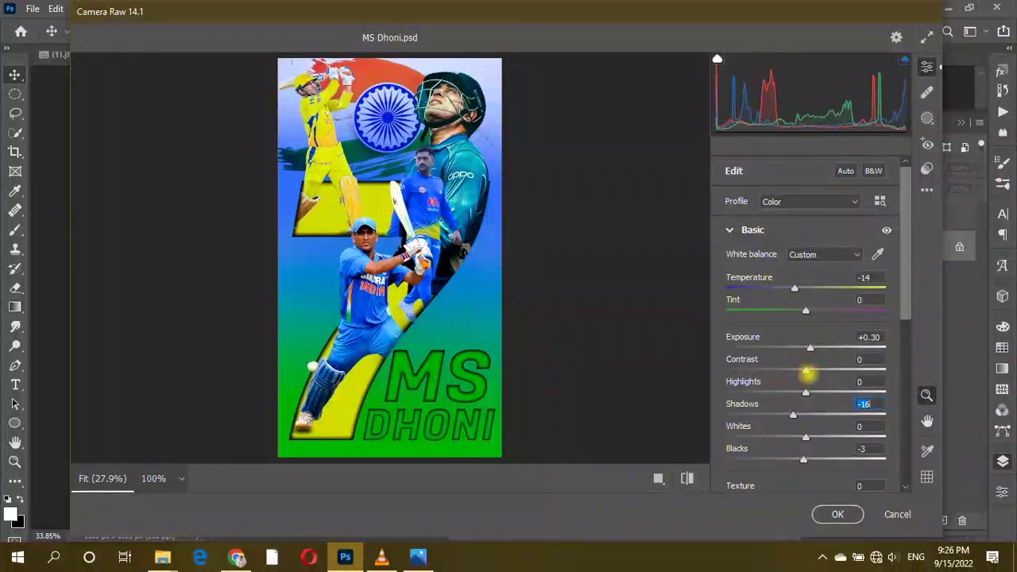
pyautogui.moveTo(810, 368)
pyautogui.mouseDown()
pyautogui.moveTo(765, 370)
pyautogui.moveTo(799, 363)
pyautogui.moveTo(839, 378)
pyautogui.moveTo(765, 379)
pyautogui.moveTo(819, 391)
pyautogui.mouseUp()
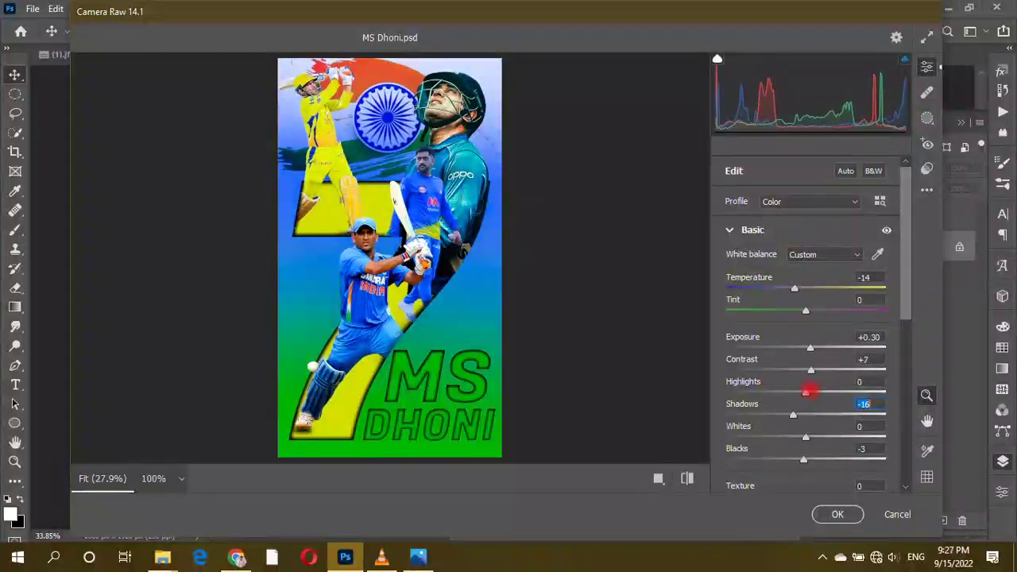
# - Add a -26 vignette in Effects and apply the Camera Raw grade
pyautogui.scroll(-5, 806, 392)
pyautogui.scroll(-5, 817, 425)
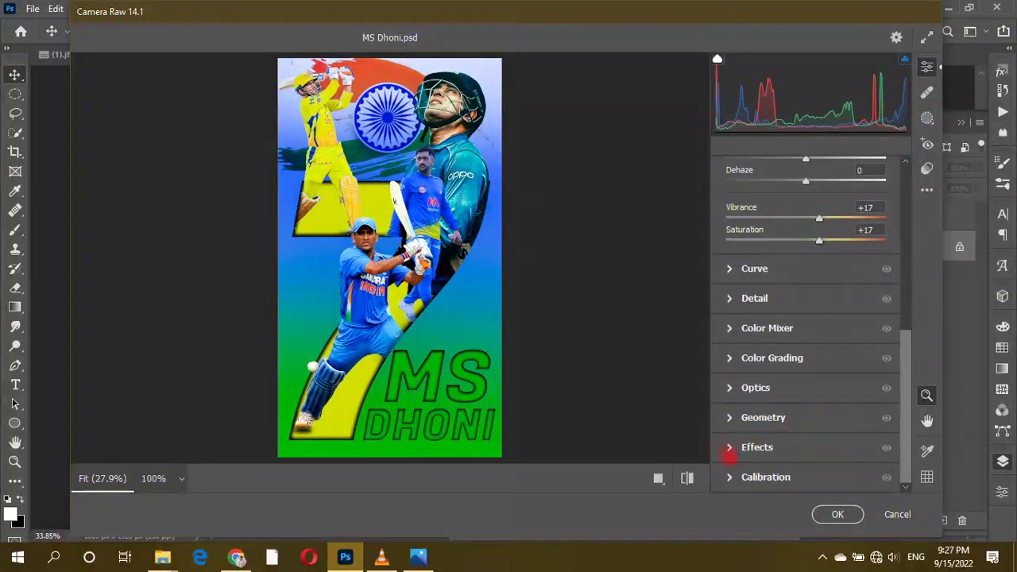
pyautogui.click(719, 448)
pyautogui.moveTo(805, 449)
pyautogui.mouseDown()
pyautogui.moveTo(833, 450)
pyautogui.moveTo(784, 449)
pyautogui.mouseUp()
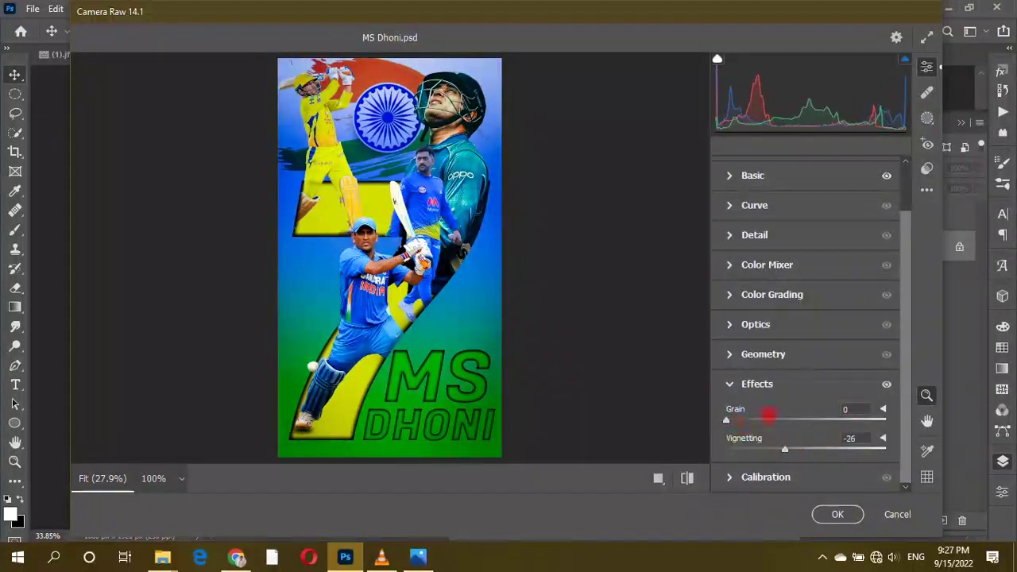
pyautogui.scroll(2, 799, 412)
pyautogui.click(837, 514)
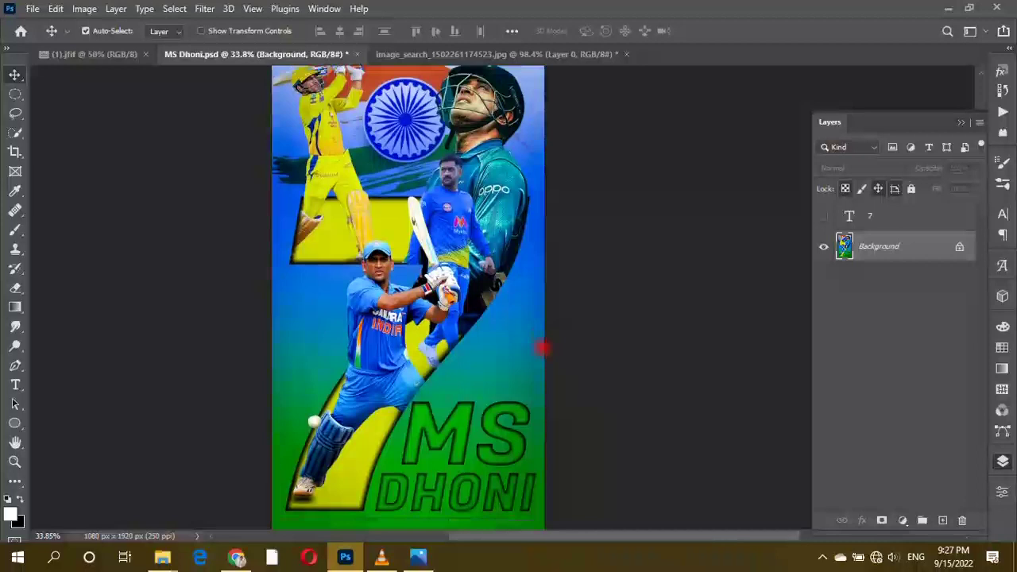